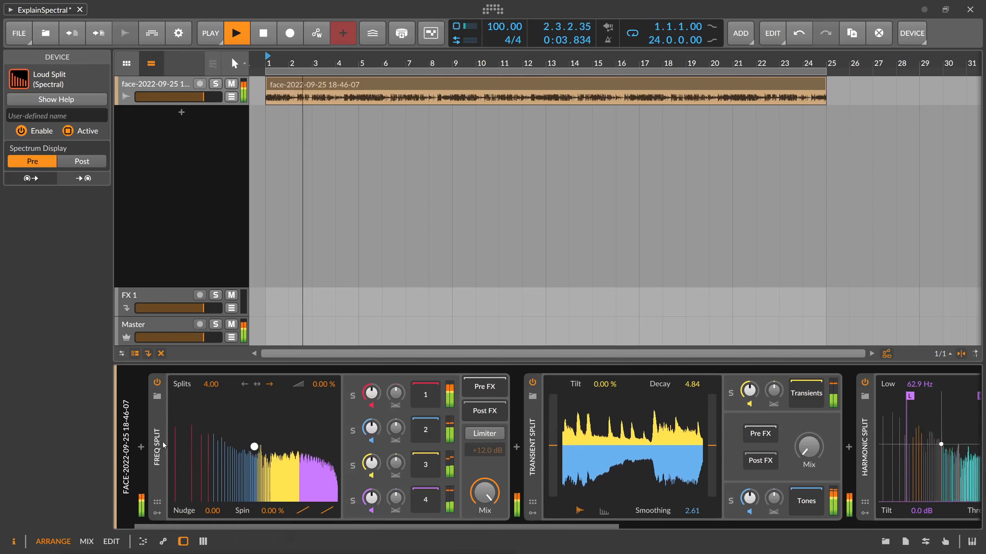
Look through the audio track's device chain of Freq Split, Transient Split, Harmonic Split and Loud Split
{"action": "left_click", "coordinate": [163, 442]}
{"action": "left_click_drag", "start_coordinate": [210, 525], "coordinate": [477, 473]}
{"action": "left_click", "coordinate": [352, 446]}
{"action": "left_click", "coordinate": [478, 473]}
{"action": "left_click_drag", "start_coordinate": [458, 521], "coordinate": [583, 522]}
{"action": "left_click", "coordinate": [602, 458]}
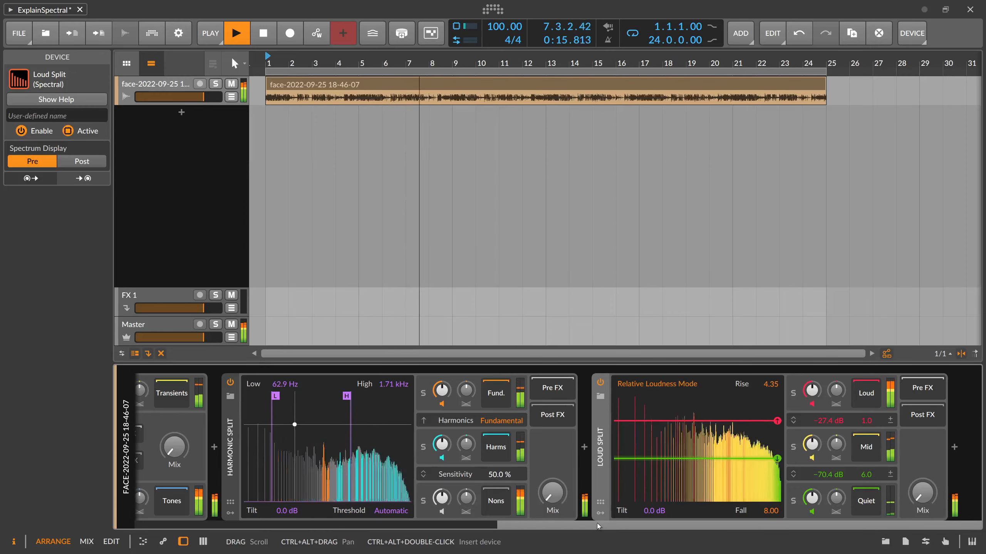
{"action": "left_click_drag", "start_coordinate": [596, 523], "coordinate": [208, 516]}
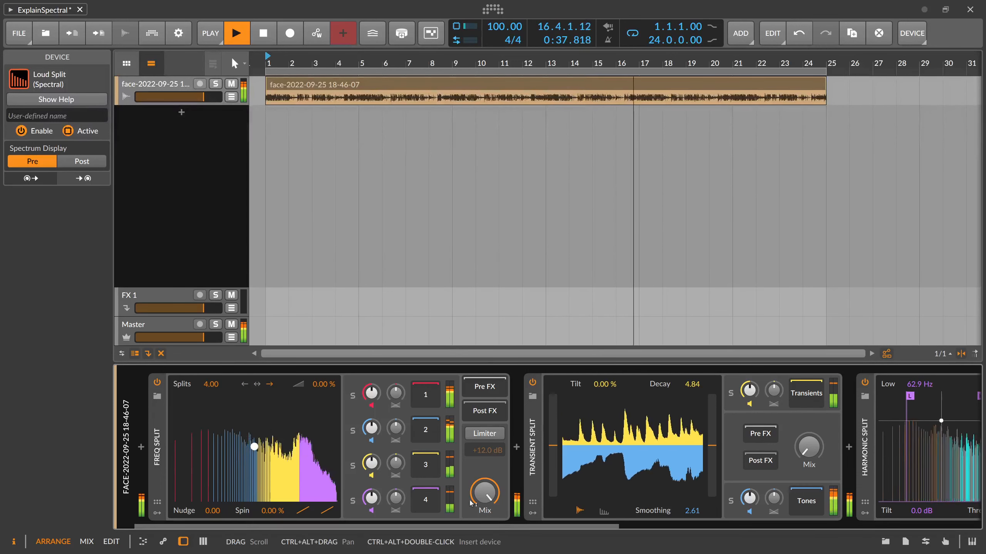
{"action": "left_click", "coordinate": [158, 424]}
{"action": "left_click", "coordinate": [125, 419]}
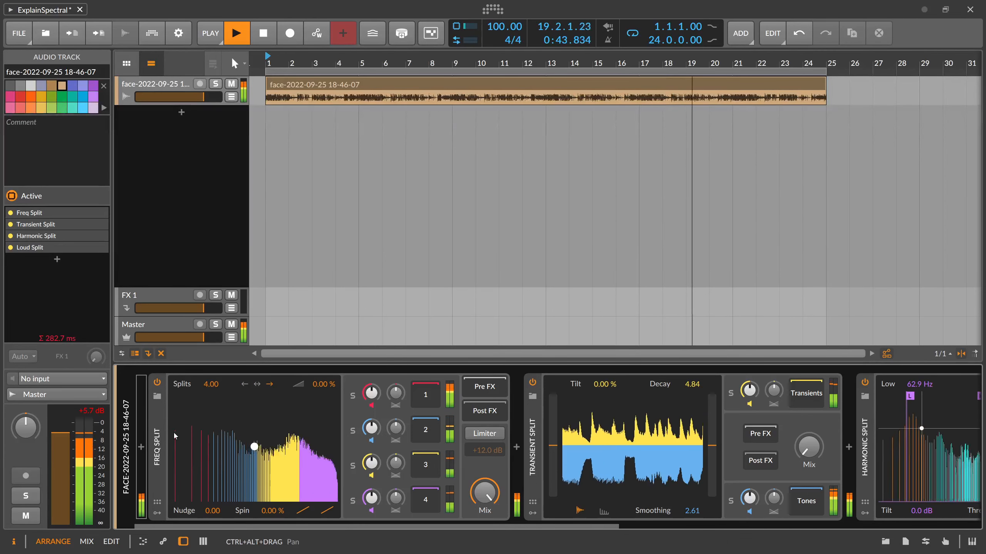
{"action": "left_click_drag", "start_coordinate": [549, 525], "coordinate": [404, 515]}
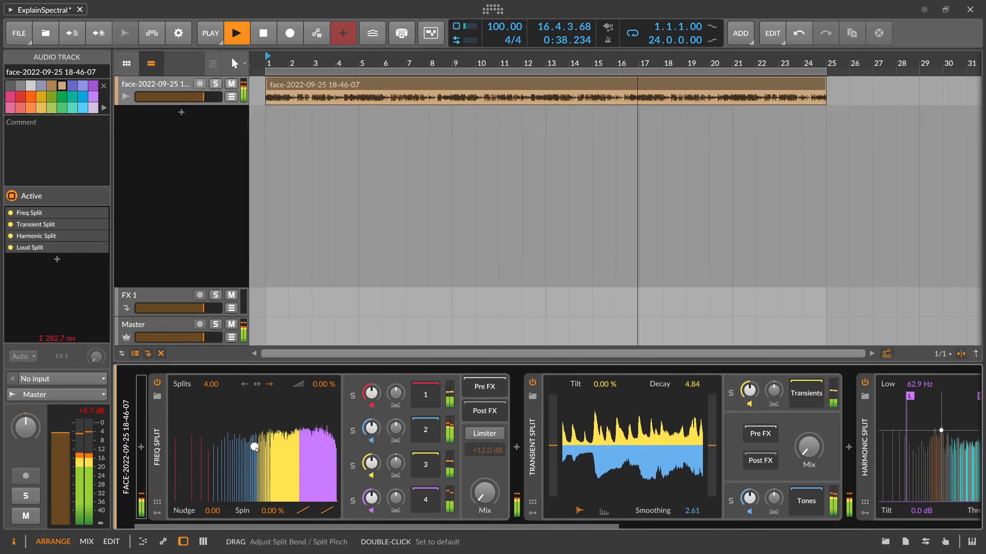
Redistribute the frequency bands of the Freq Split by moving its split bend/pinch handle in the spectrum display
{"action": "left_click_drag", "start_coordinate": [223, 437], "coordinate": [193, 446]}
{"action": "left_click_drag", "start_coordinate": [253, 449], "coordinate": [293, 443]}
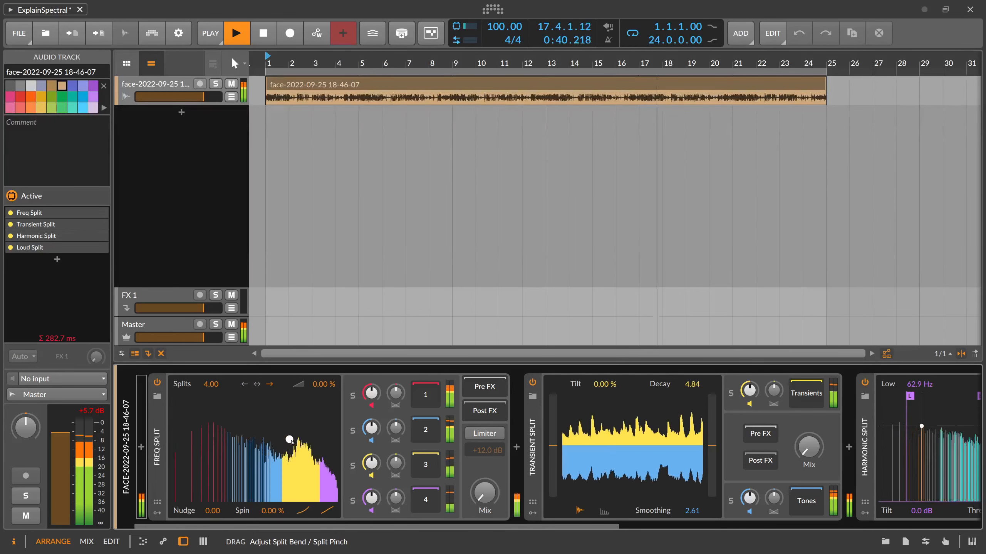
{"action": "left_click_drag", "start_coordinate": [265, 412], "coordinate": [248, 427]}
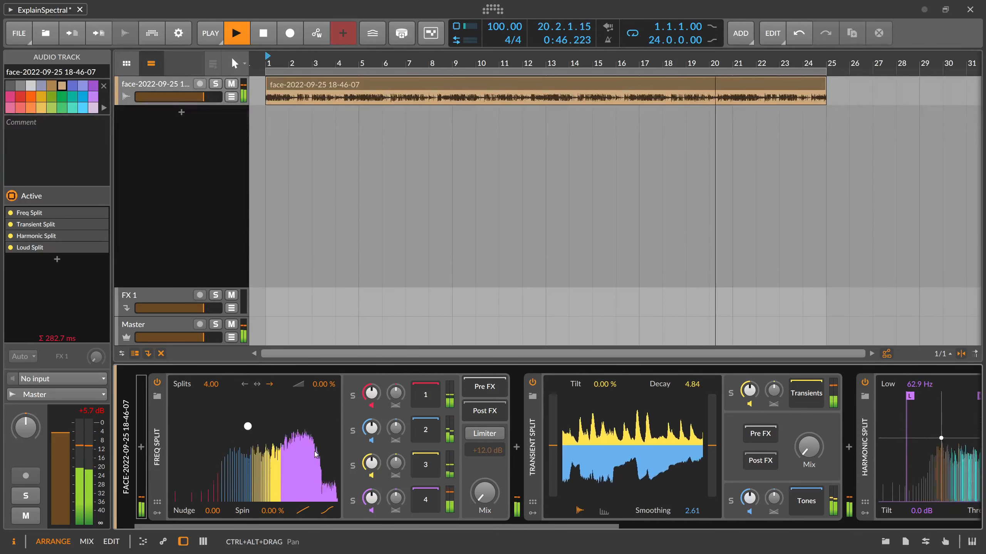
{"action": "left_click_drag", "start_coordinate": [248, 429], "coordinate": [250, 430]}
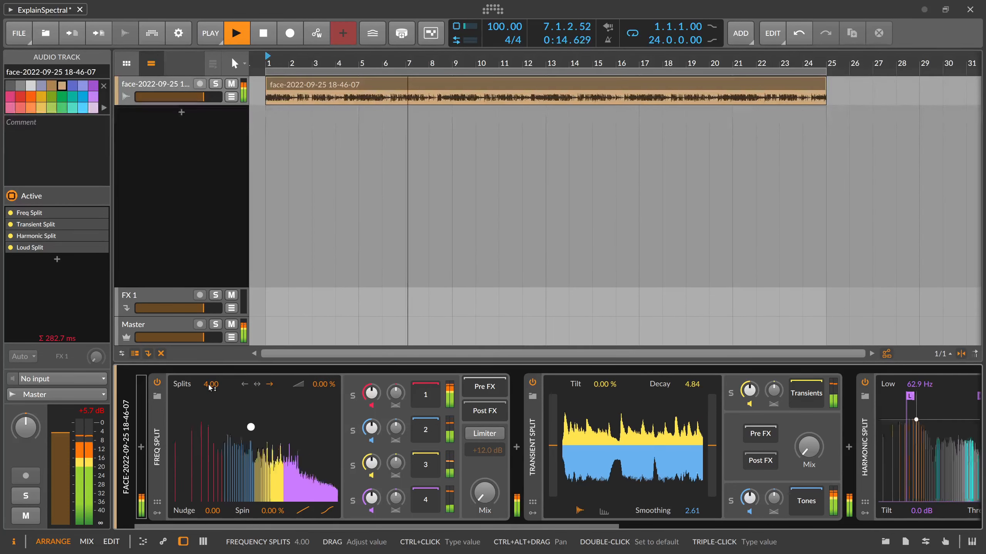
Set the Freq Split to 16.32 splits and reset the panning of channels 1 and 2 to centre
{"action": "left_click_drag", "start_coordinate": [210, 388], "coordinate": [210, 345]}
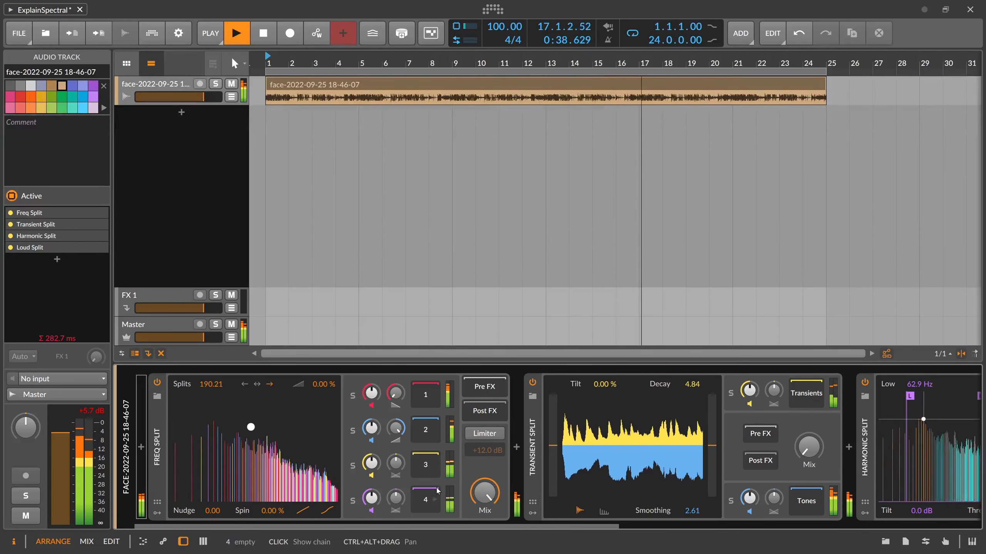
{"action": "left_click_drag", "start_coordinate": [211, 384], "coordinate": [211, 532]}
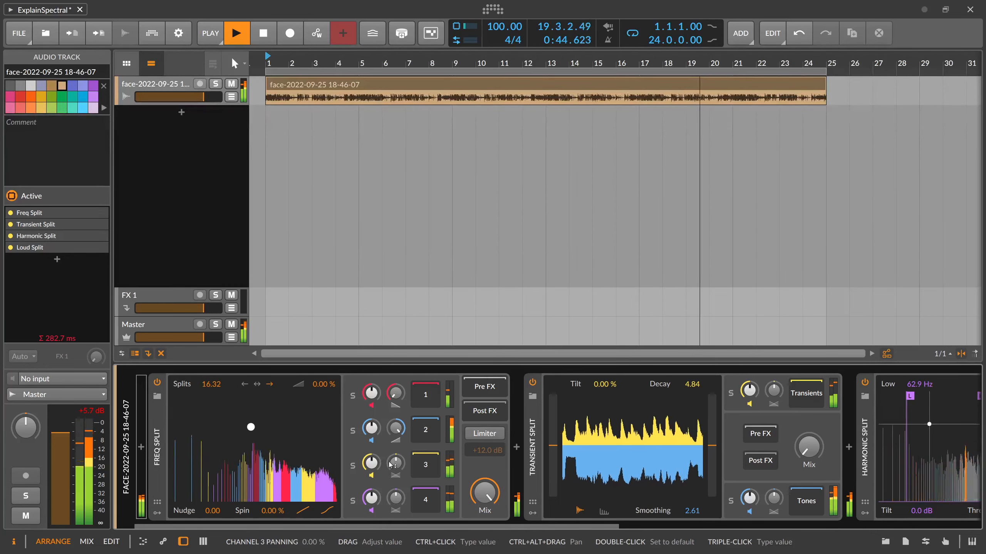
{"action": "left_click_drag", "start_coordinate": [396, 429], "coordinate": [396, 453]}
{"action": "double_click", "coordinate": [396, 394]}
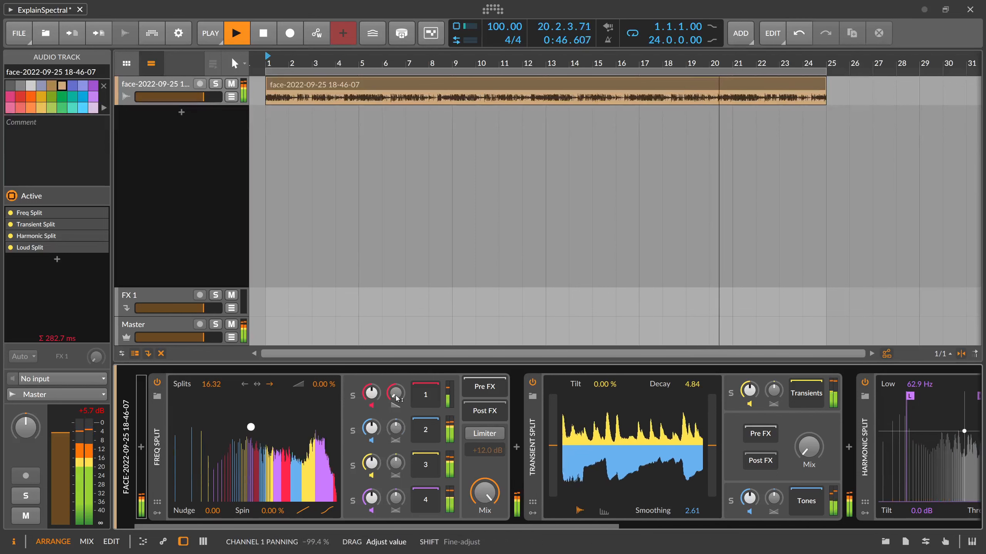
{"action": "double_click", "coordinate": [394, 431]}
Turn the levels of Freq Split channels 4, 3 and 2 fully down and set the spectrum display to Post
{"action": "left_click_drag", "start_coordinate": [371, 498], "coordinate": [370, 550]}
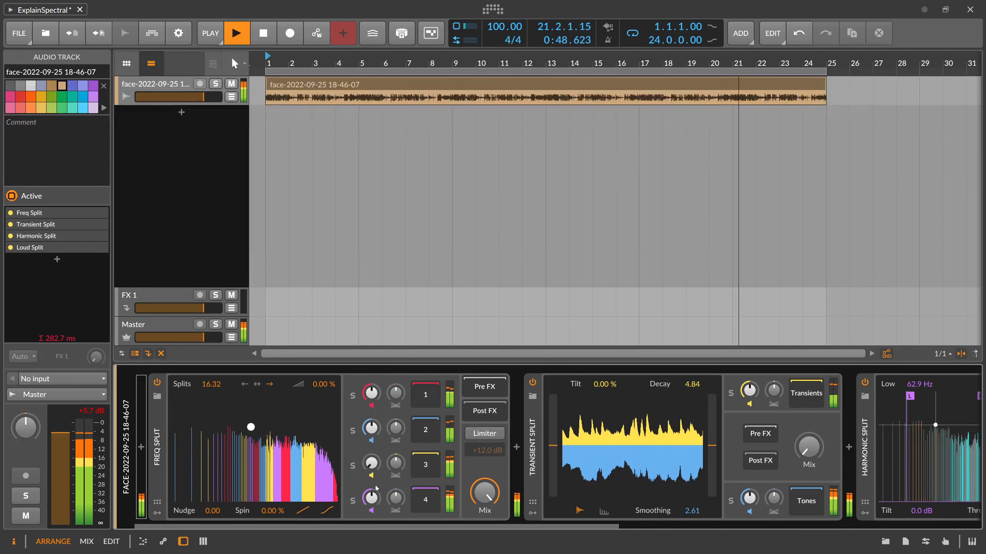
{"action": "left_click_drag", "start_coordinate": [371, 463], "coordinate": [370, 518]}
{"action": "left_click_drag", "start_coordinate": [369, 427], "coordinate": [368, 483]}
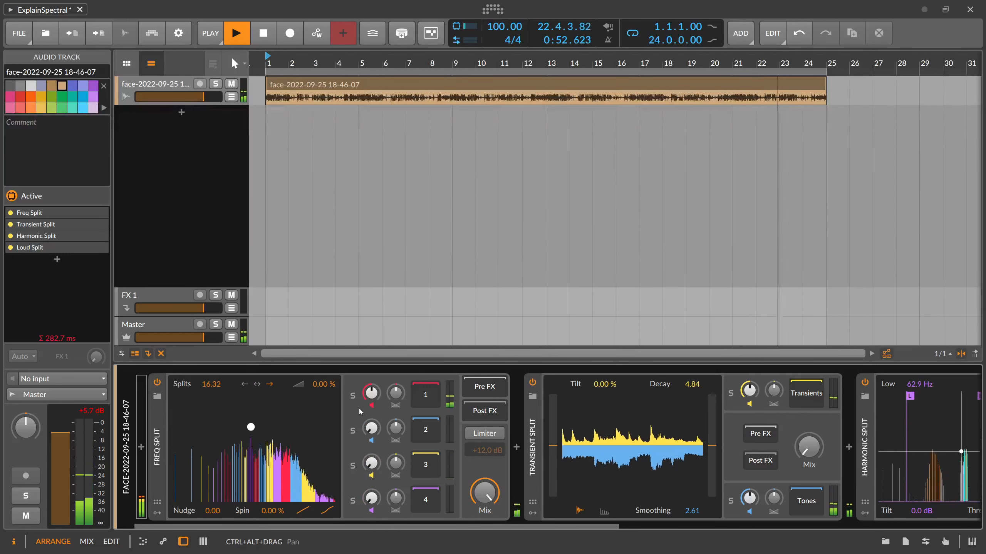
{"action": "left_click", "coordinate": [165, 495]}
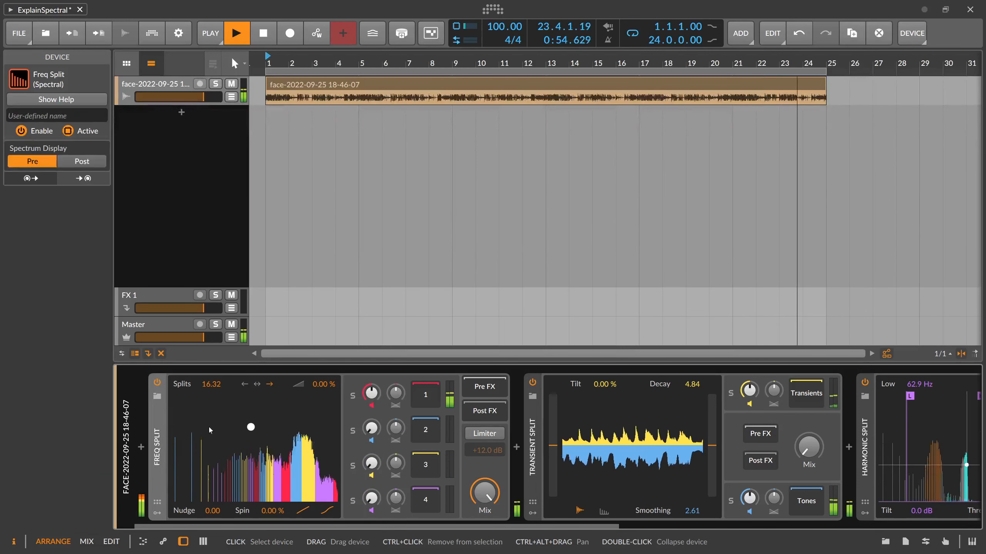
{"action": "left_click", "coordinate": [81, 161]}
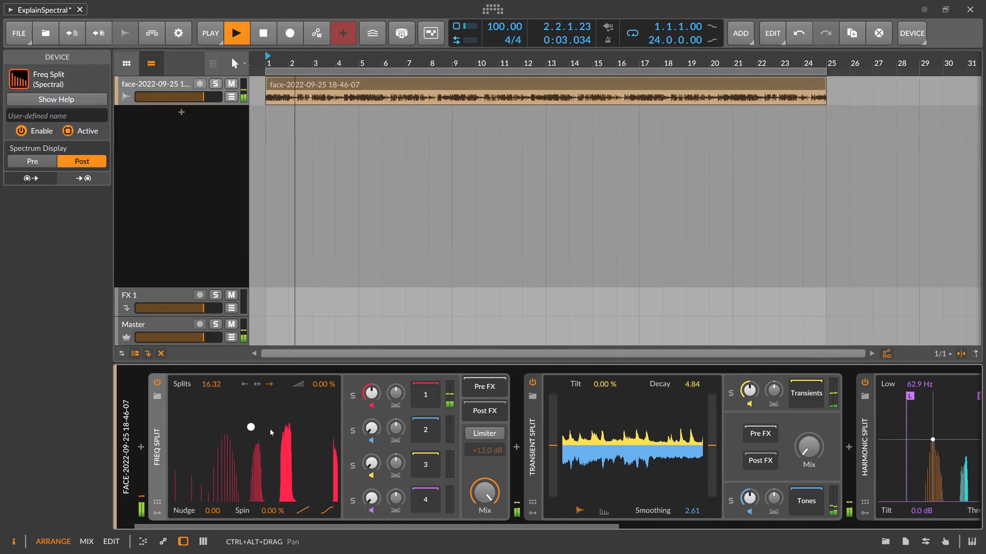
Adjust the Freq Split's bands with a nudge of +0.25, 6.31 splits and a moved bend/pinch handle
{"action": "mouse_move", "coordinate": [212, 511]}
{"action": "left_mouse_down"}
{"action": "mouse_move", "coordinate": [212, 480]}
{"action": "mouse_move", "coordinate": [212, 522]}
{"action": "left_mouse_up"}
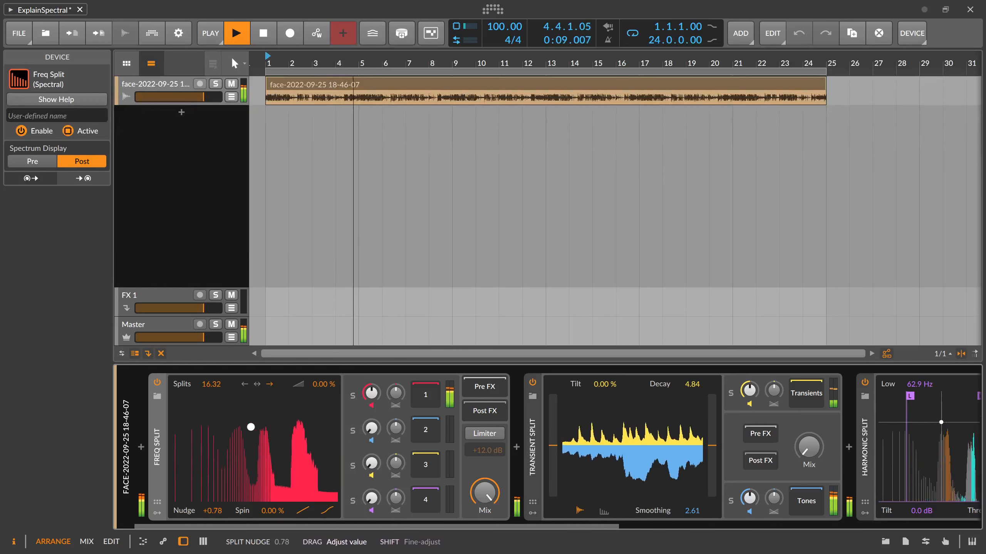
{"action": "mouse_move", "coordinate": [211, 384]}
{"action": "left_mouse_down"}
{"action": "mouse_move", "coordinate": [211, 407]}
{"action": "mouse_move", "coordinate": [211, 376]}
{"action": "mouse_move", "coordinate": [211, 396]}
{"action": "left_mouse_up"}
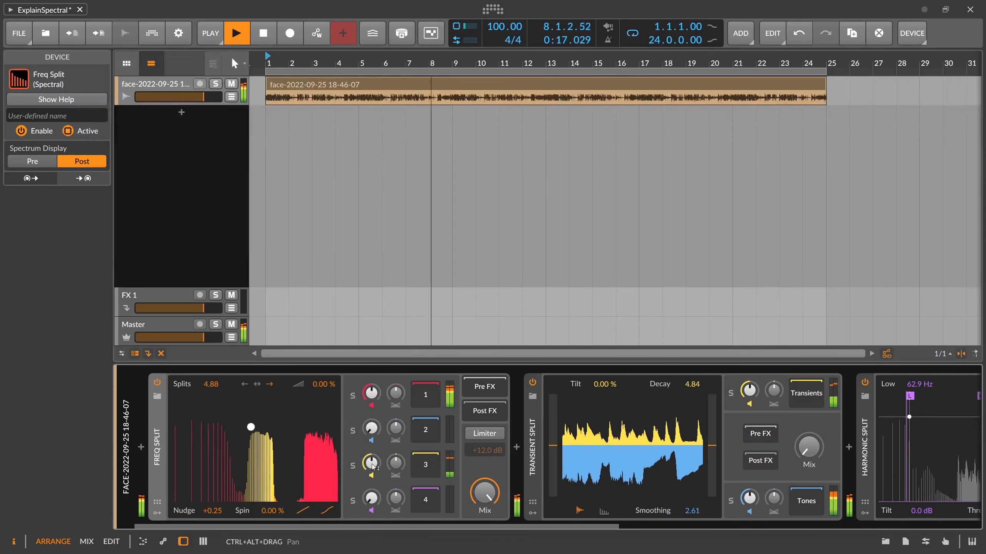
{"action": "left_click_drag", "start_coordinate": [250, 427], "coordinate": [266, 430]}
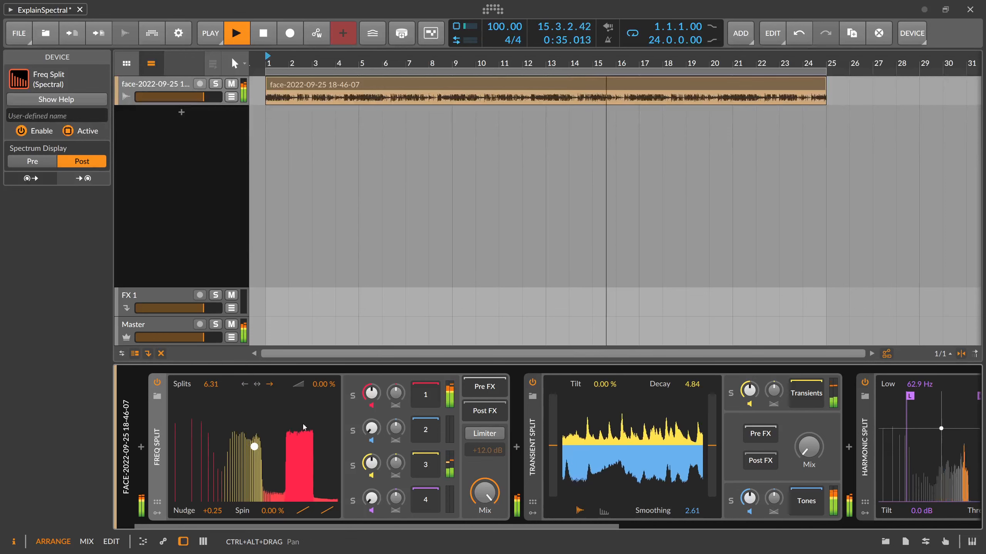
Replace the Freq Split with the Spectral Filter preset and sweep its LP - HP macro from low-pass to high-pass
{"action": "left_click", "coordinate": [156, 397]}
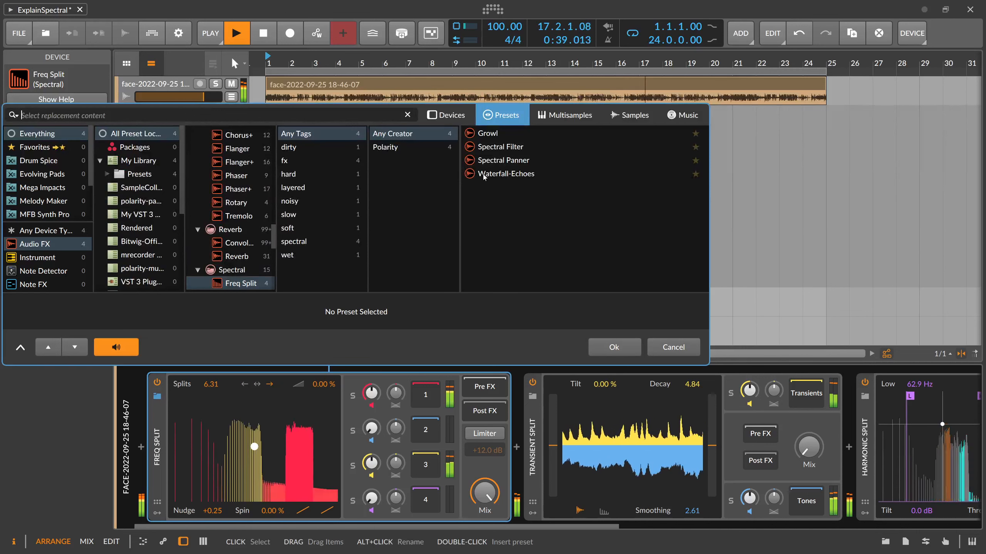
{"action": "double_click", "coordinate": [491, 148]}
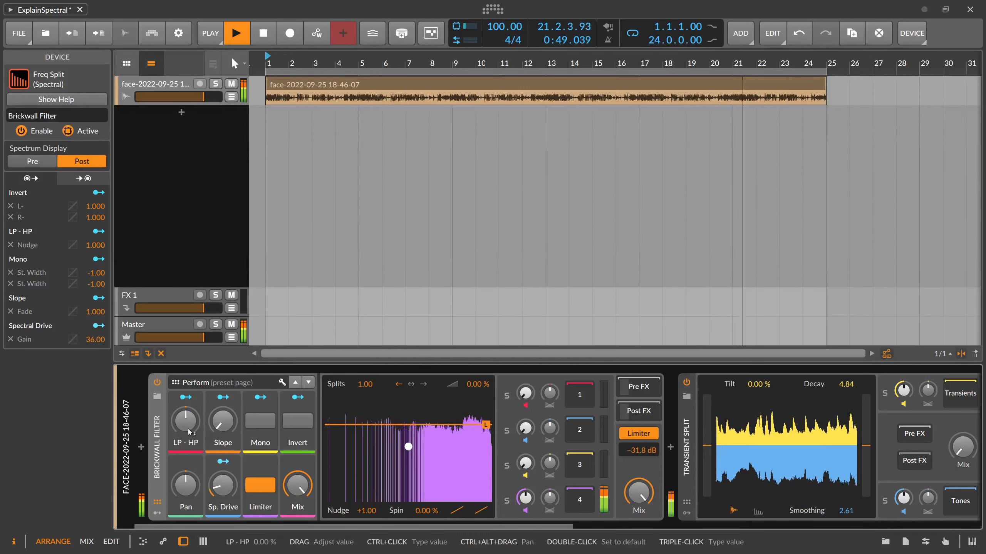
{"action": "left_click_drag", "start_coordinate": [186, 420], "coordinate": [186, 425]}
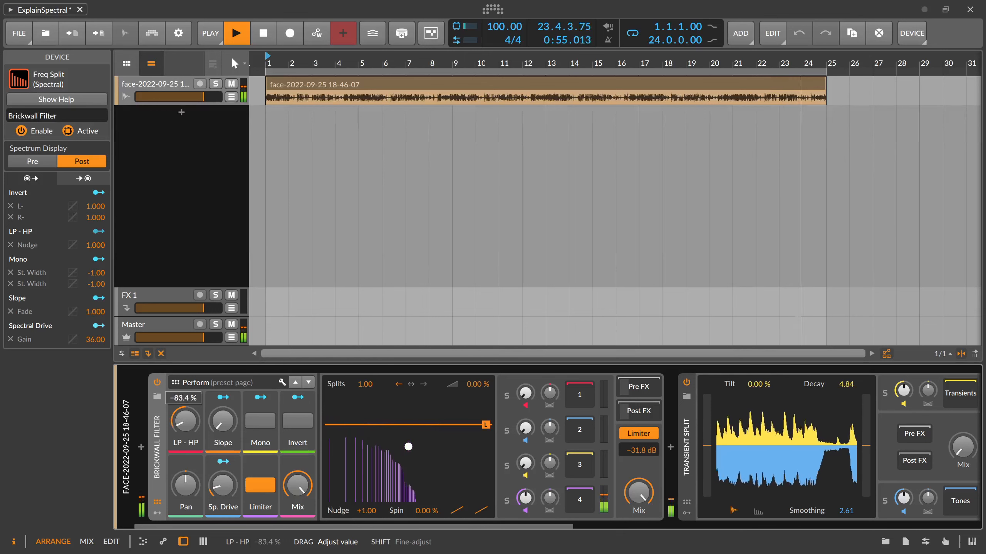
{"action": "left_click_drag", "start_coordinate": [186, 421], "coordinate": [185, 412]}
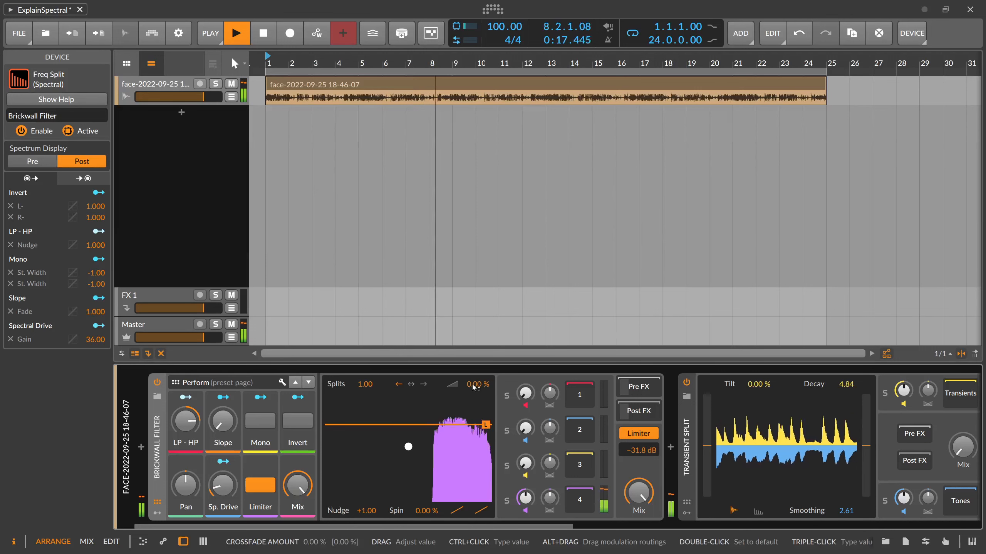
Try a crossfade amount of 31.7 % on the filter, return it to 0.00 % and reset LP - HP to 0.00 %
{"action": "left_click_drag", "start_coordinate": [475, 387], "coordinate": [475, 378]}
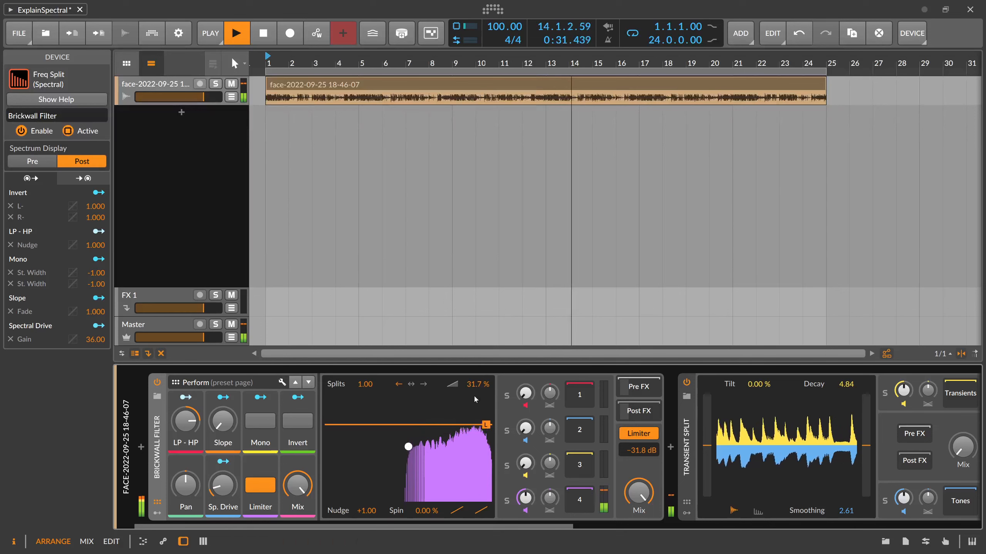
{"action": "left_click_drag", "start_coordinate": [477, 384], "coordinate": [477, 390]}
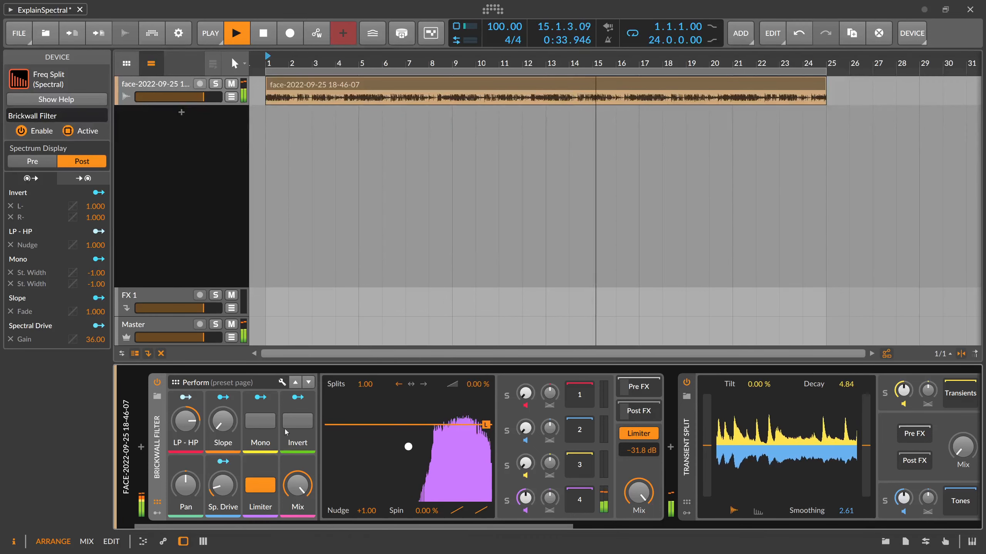
{"action": "mouse_move", "coordinate": [186, 421]}
{"action": "left_mouse_down"}
{"action": "mouse_move", "coordinate": [186, 469]}
{"action": "mouse_move", "coordinate": [186, 421]}
{"action": "left_mouse_up"}
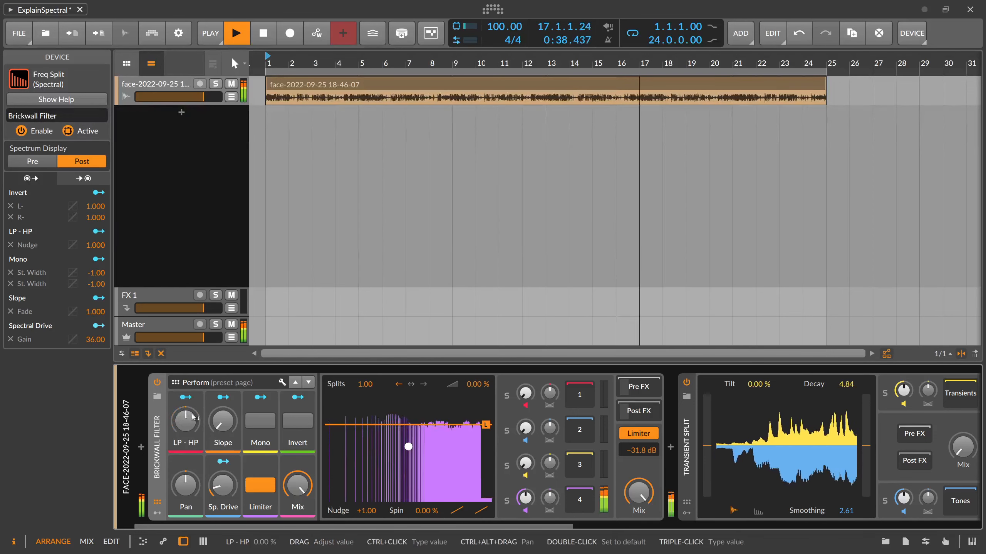
Replace the filter with the Spectral Panner preset and lower its Spread and Splits macros
{"action": "left_click", "coordinate": [158, 398]}
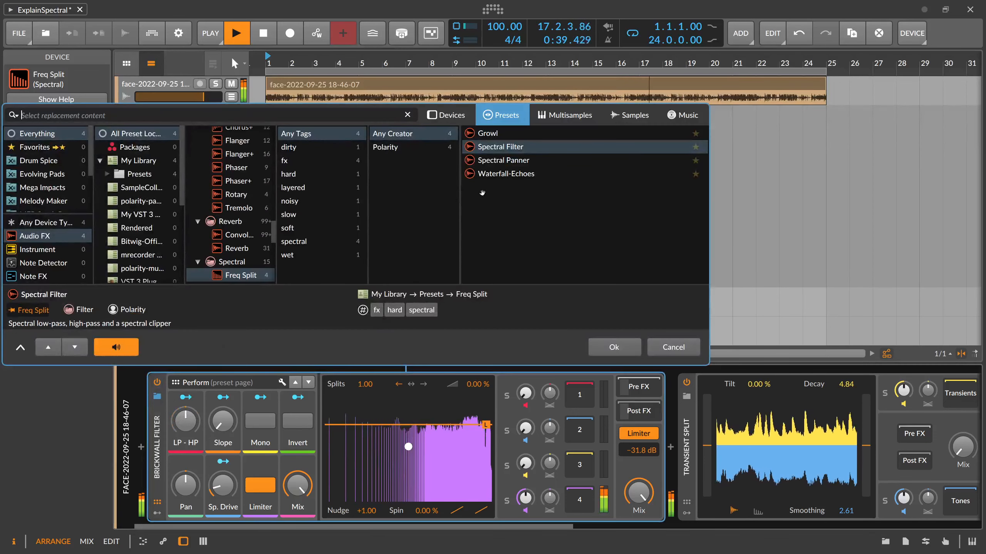
{"action": "double_click", "coordinate": [513, 160]}
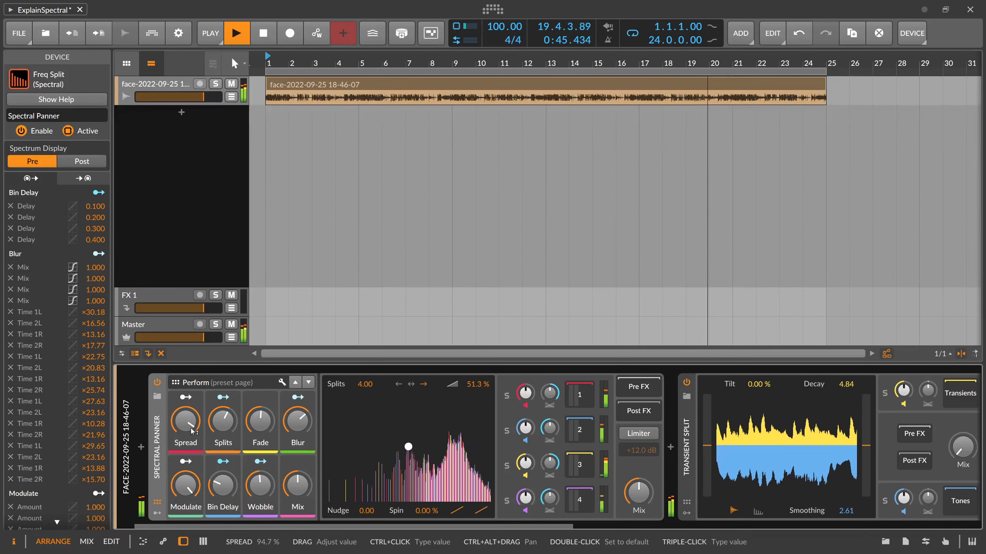
{"action": "left_click_drag", "start_coordinate": [191, 431], "coordinate": [191, 443]}
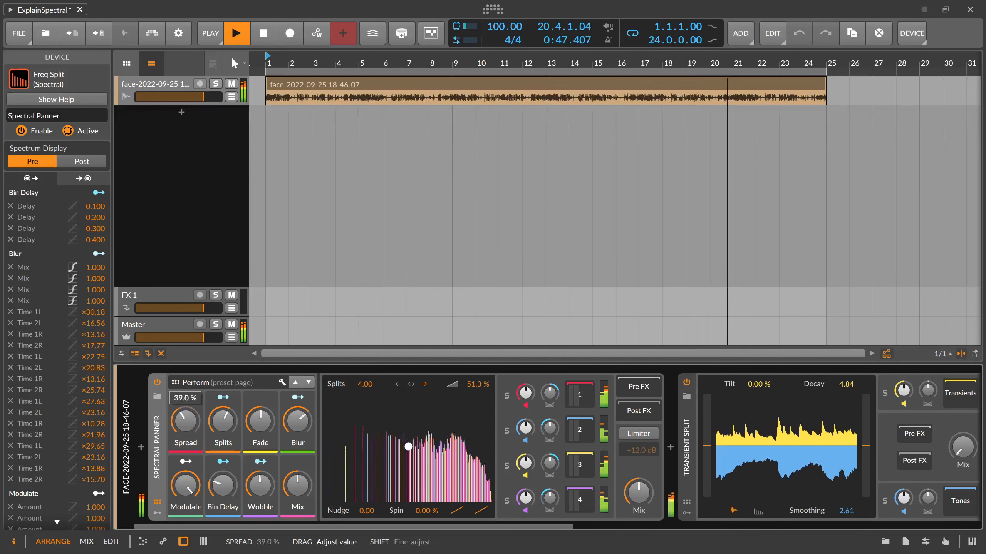
{"action": "left_click_drag", "start_coordinate": [227, 429], "coordinate": [228, 435]}
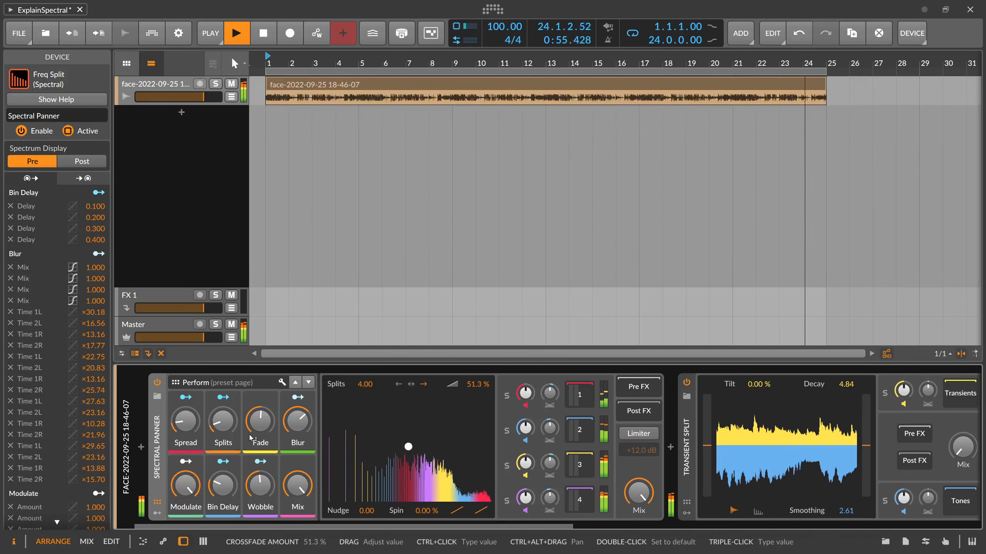
Turn the Spectral Panner's Bin Delay fully down and set its Modulate macro to 23.4 %
{"action": "left_click_drag", "start_coordinate": [223, 485], "coordinate": [223, 511]}
{"action": "left_click_drag", "start_coordinate": [186, 486], "coordinate": [185, 536]}
{"action": "left_click_drag", "start_coordinate": [185, 485], "coordinate": [186, 492]}
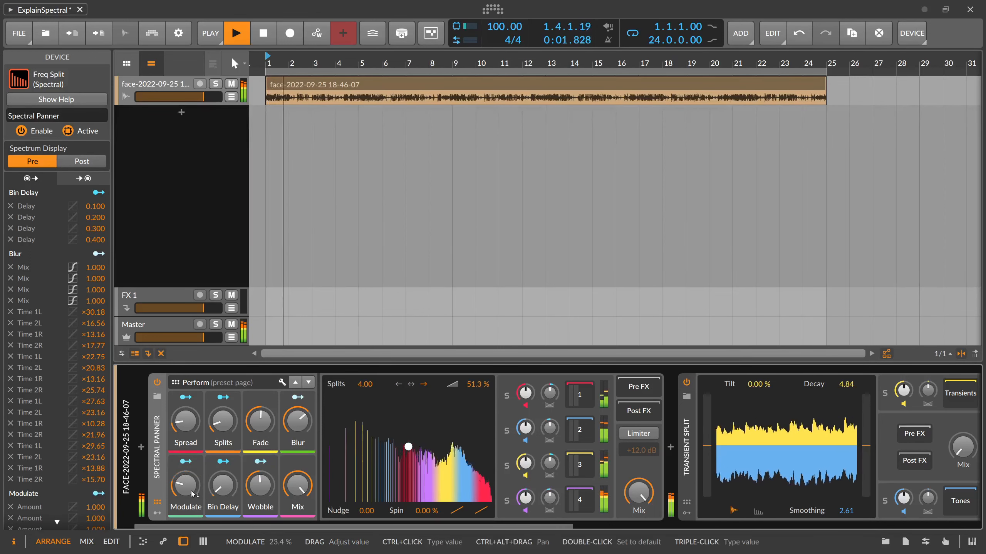
Raise the Spectral Panner's Wobble, reduce Fade to 11.6 % along with Blur, and turn up Splits and Spread
{"action": "left_click_drag", "start_coordinate": [260, 486], "coordinate": [259, 487]}
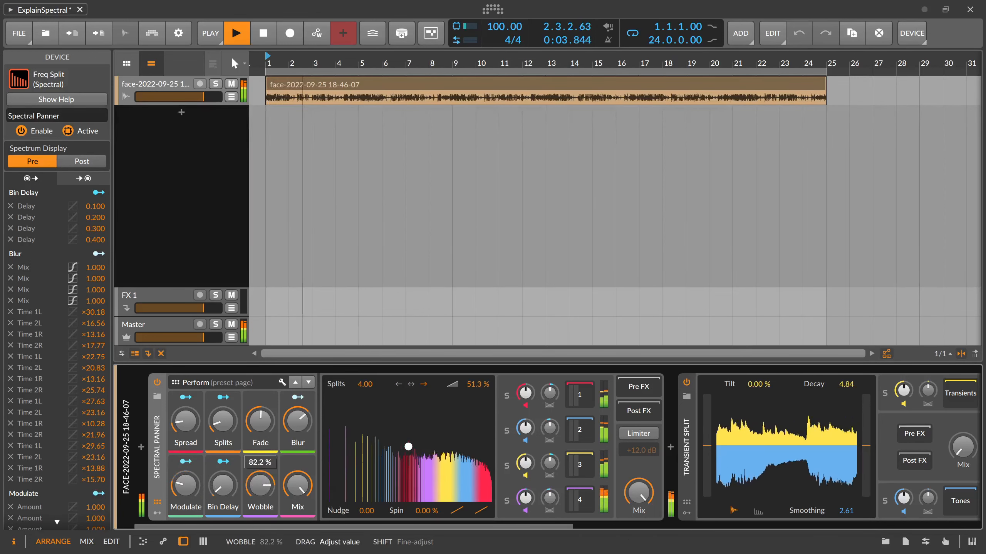
{"action": "left_click_drag", "start_coordinate": [268, 423], "coordinate": [298, 444]}
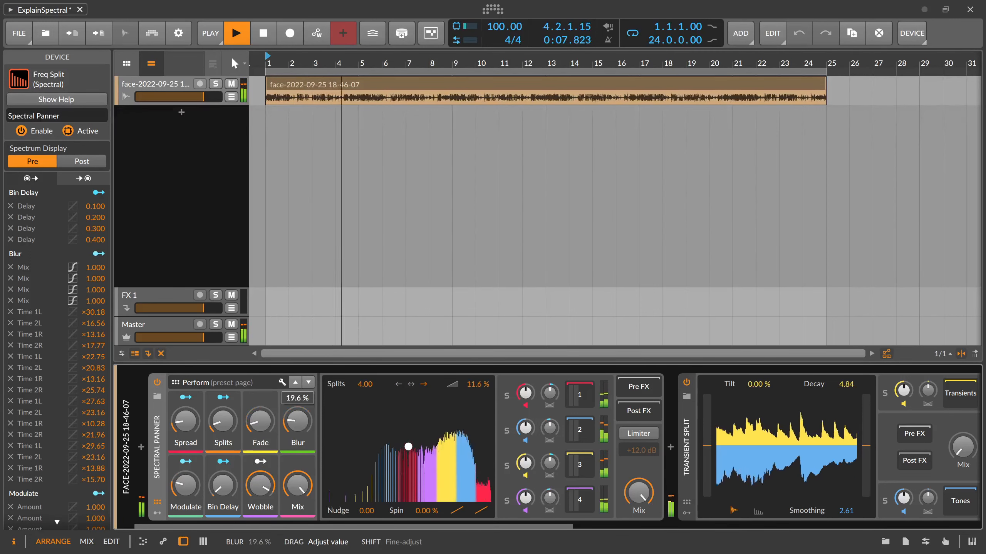
{"action": "left_click_drag", "start_coordinate": [223, 422], "coordinate": [186, 423]}
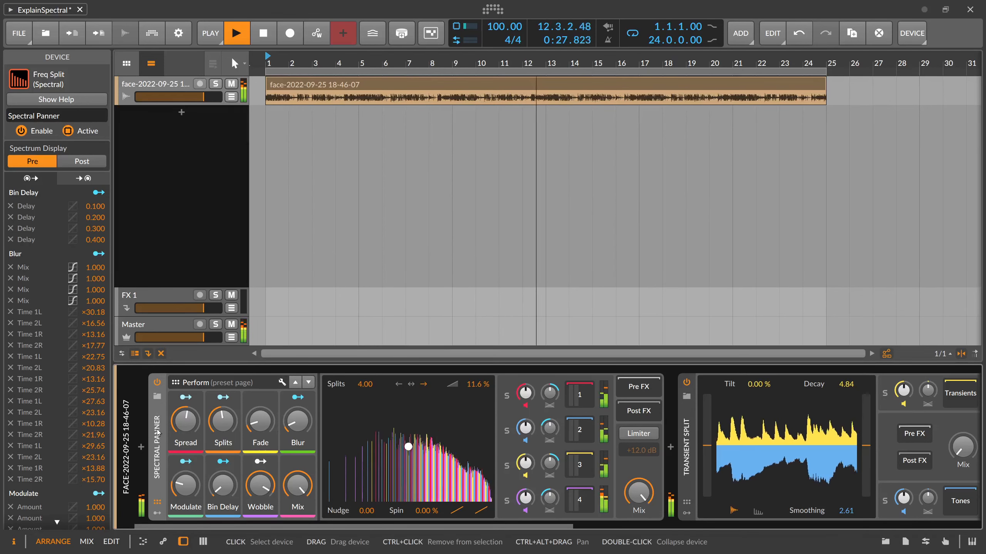
Delete the Spectral Panner and insert a new Freq Split device at the start of the track's device chain
{"action": "key", "text": "Delete"}
{"action": "left_click", "coordinate": [141, 448]}
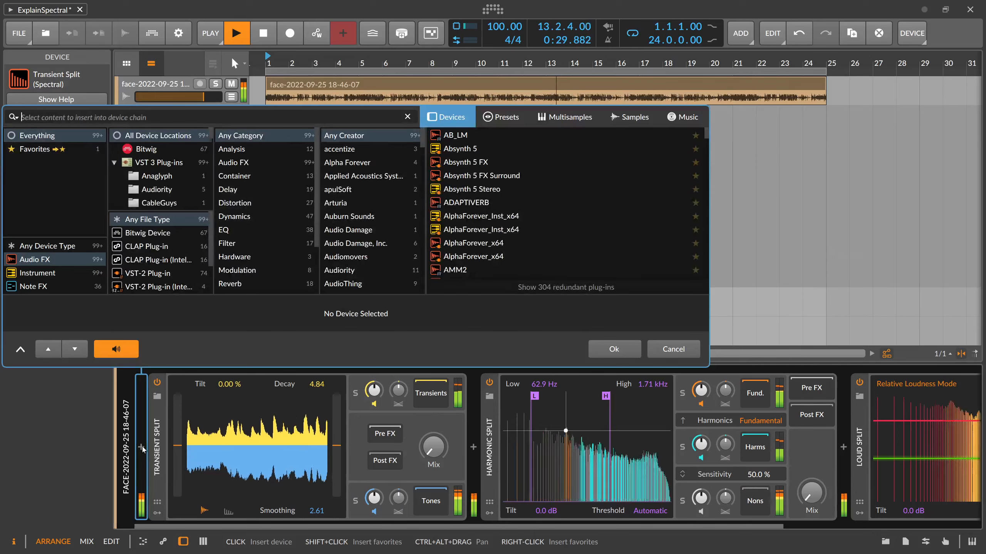
{"action": "type", "text": "freq"}
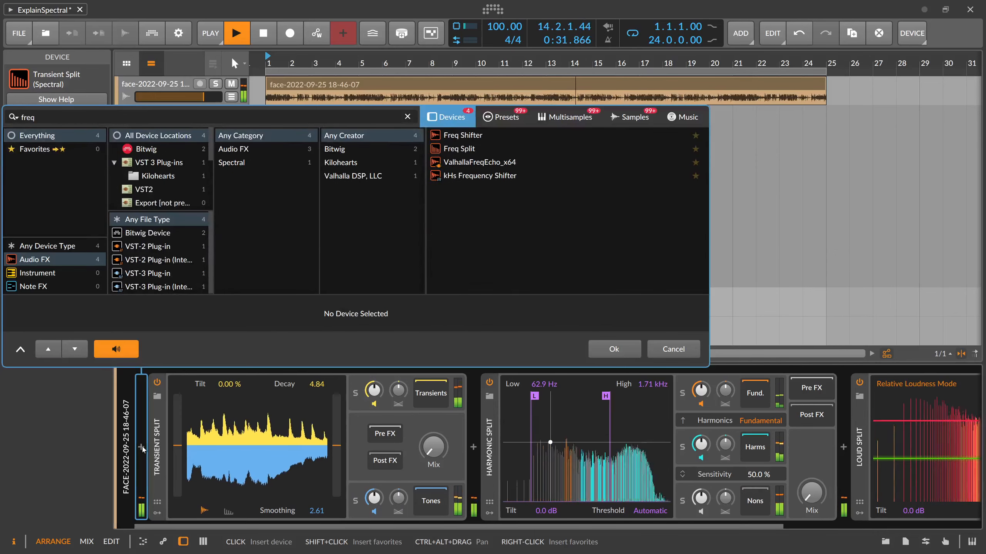
{"action": "key", "text": "Down"}
{"action": "key", "text": "Down"}
{"action": "key", "text": "Return"}
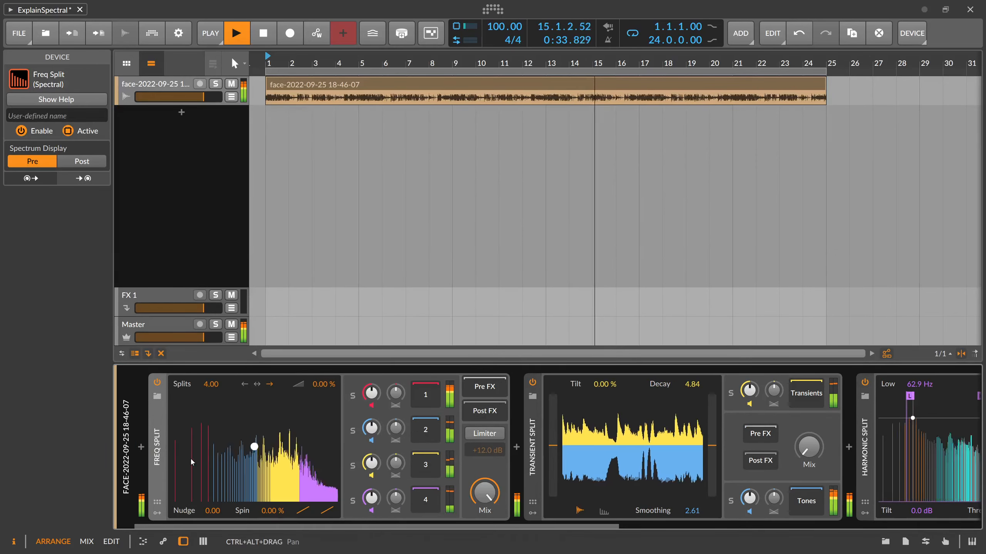
Raise Freq Split's Splits to 21.53, reset it to 16.00, and select the Transient Split device
{"action": "left_click_drag", "start_coordinate": [206, 386], "coordinate": [207, 349]}
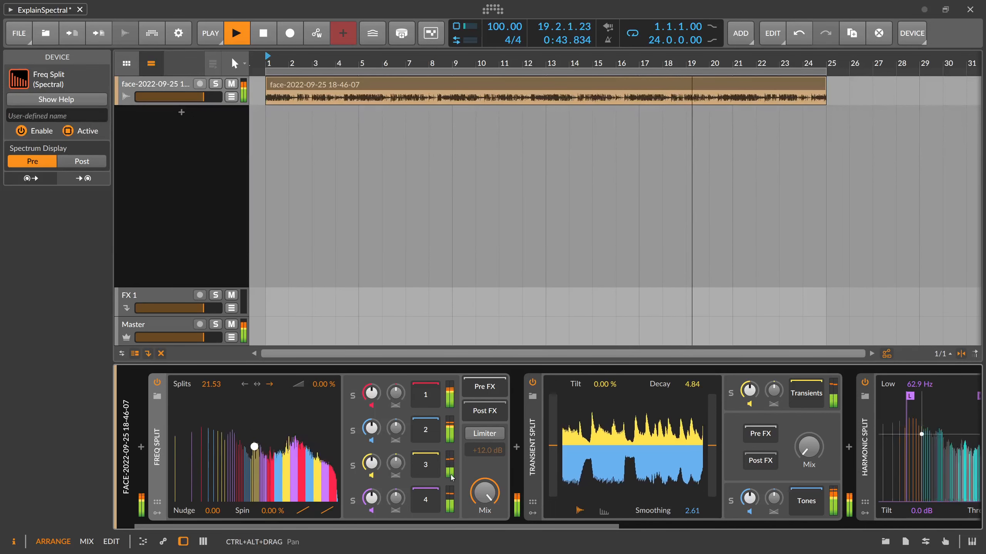
{"action": "double_click", "coordinate": [212, 385]}
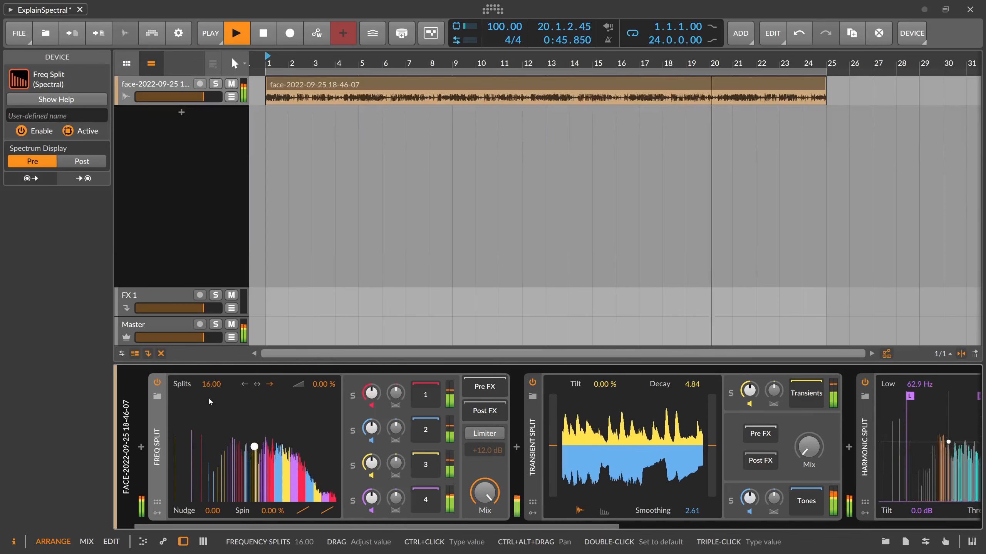
{"action": "left_click_drag", "start_coordinate": [267, 527], "coordinate": [428, 525]}
{"action": "left_click", "coordinate": [358, 457]}
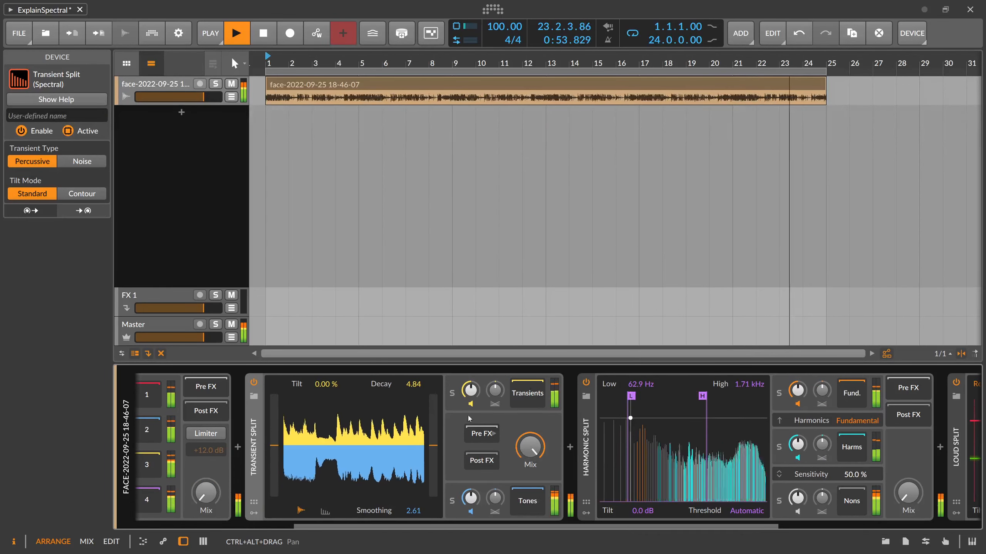
Audition Transient Split by turning the Tones gain and the Transients gain fully down one at a time, resetting each to default
{"action": "left_click_drag", "start_coordinate": [473, 504], "coordinate": [475, 547]}
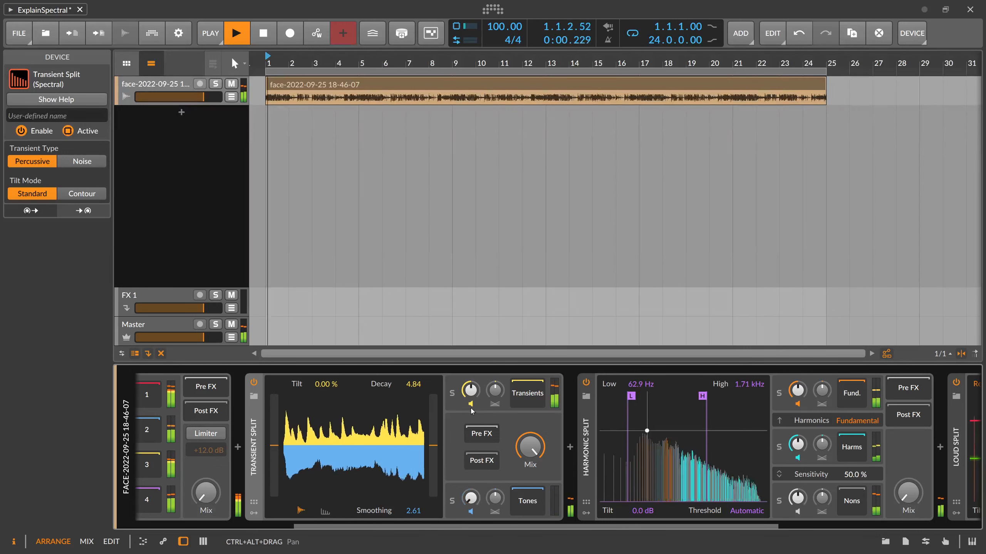
{"action": "double_click", "coordinate": [472, 499]}
{"action": "left_click_drag", "start_coordinate": [471, 391], "coordinate": [472, 431]}
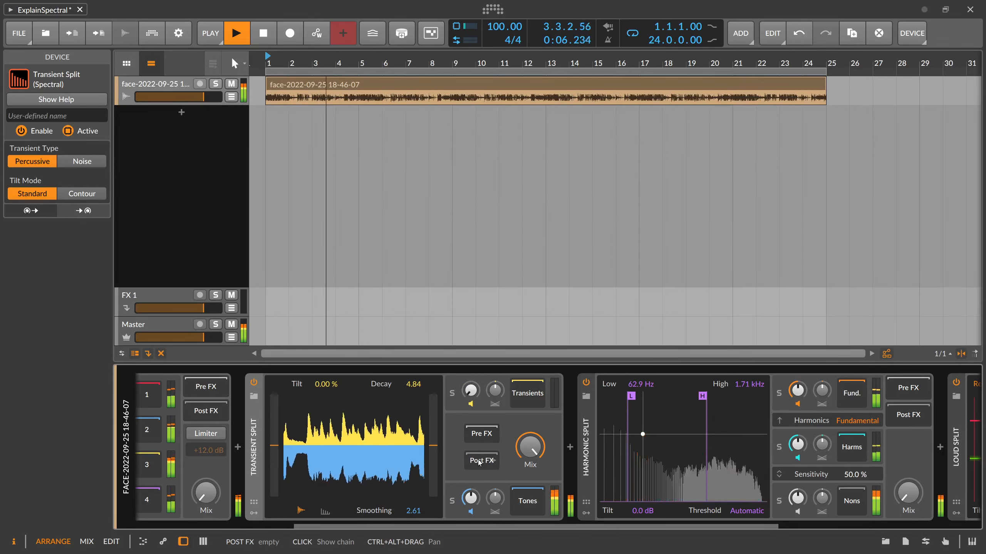
{"action": "double_click", "coordinate": [471, 390]}
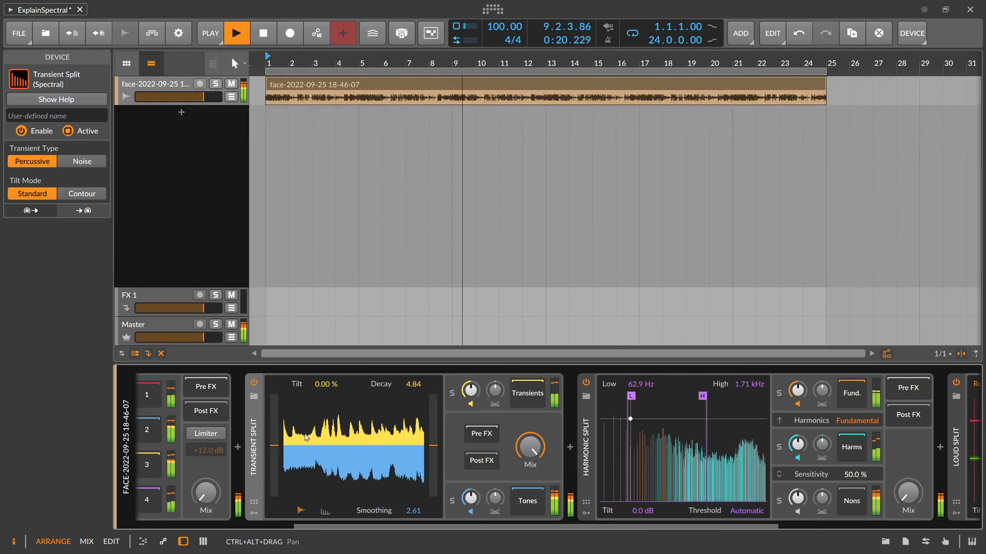
Sweep Transient Split's split-balance slider and its Transients/Tones Blend up and down, resetting each to default
{"action": "left_click_drag", "start_coordinate": [278, 443], "coordinate": [274, 408]}
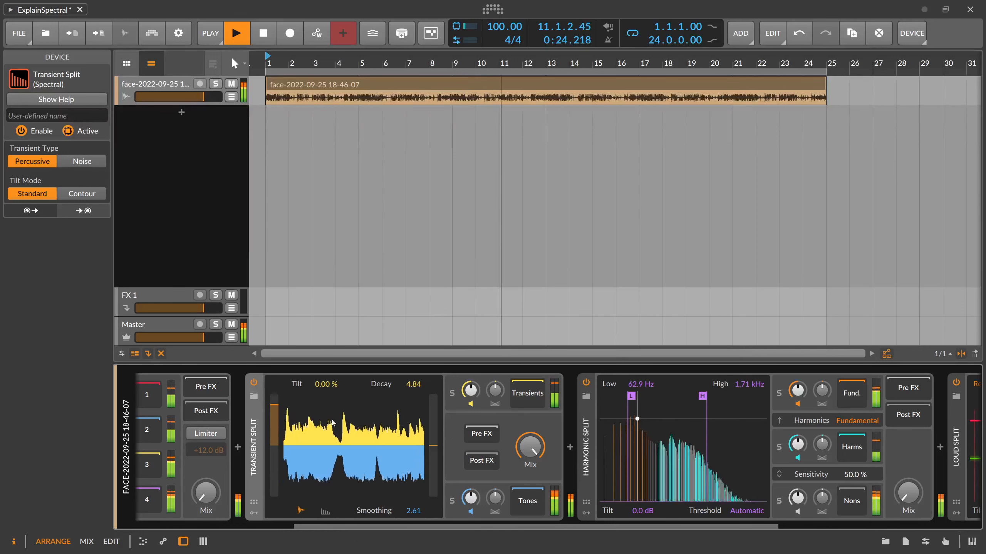
{"action": "left_click_drag", "start_coordinate": [274, 407], "coordinate": [274, 481]}
{"action": "double_click", "coordinate": [274, 482]}
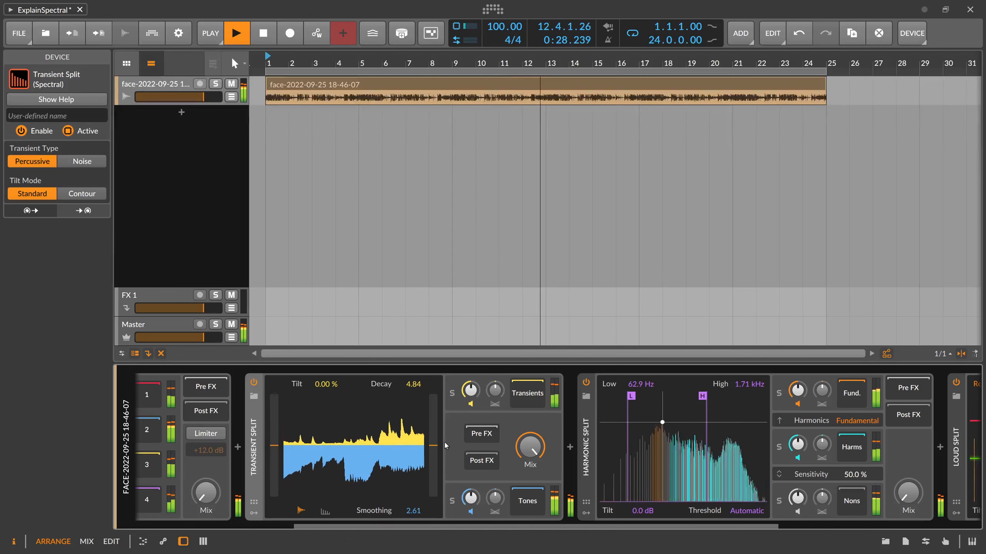
{"action": "left_click_drag", "start_coordinate": [435, 449], "coordinate": [437, 396]}
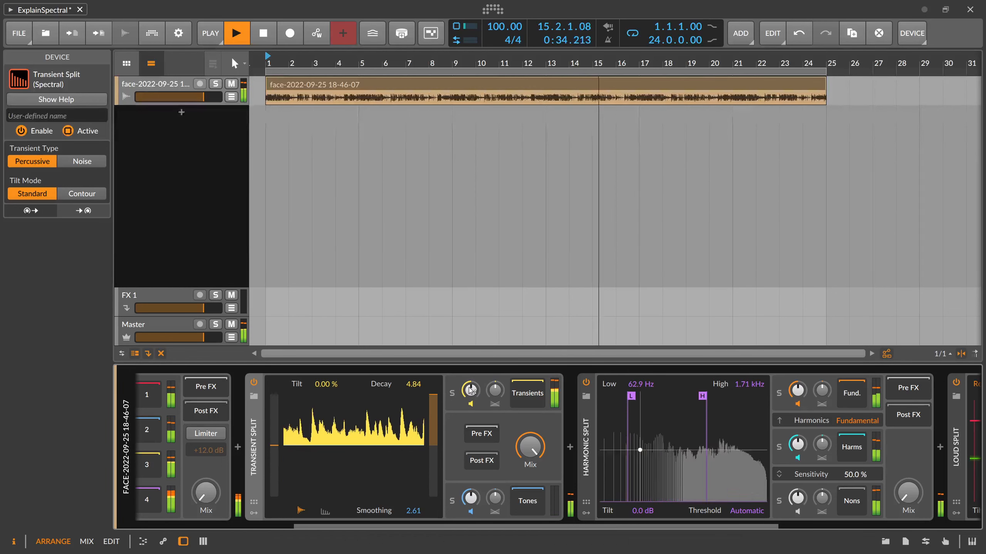
{"action": "left_click_drag", "start_coordinate": [435, 397], "coordinate": [434, 496]}
{"action": "double_click", "coordinate": [433, 496]}
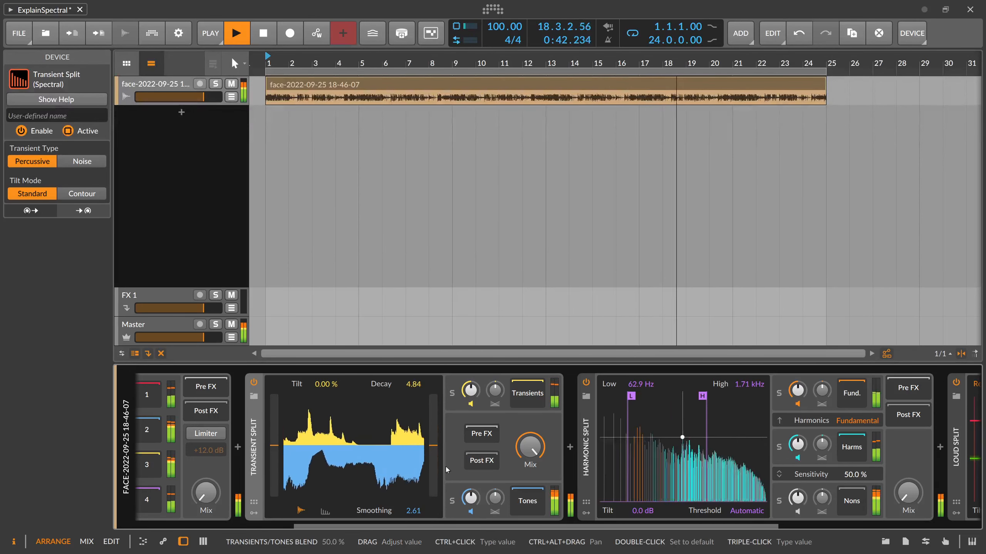
Turn down the Transients and Tones gains of Transient Split once more and restore both to default
{"action": "left_click_drag", "start_coordinate": [471, 390], "coordinate": [470, 447]}
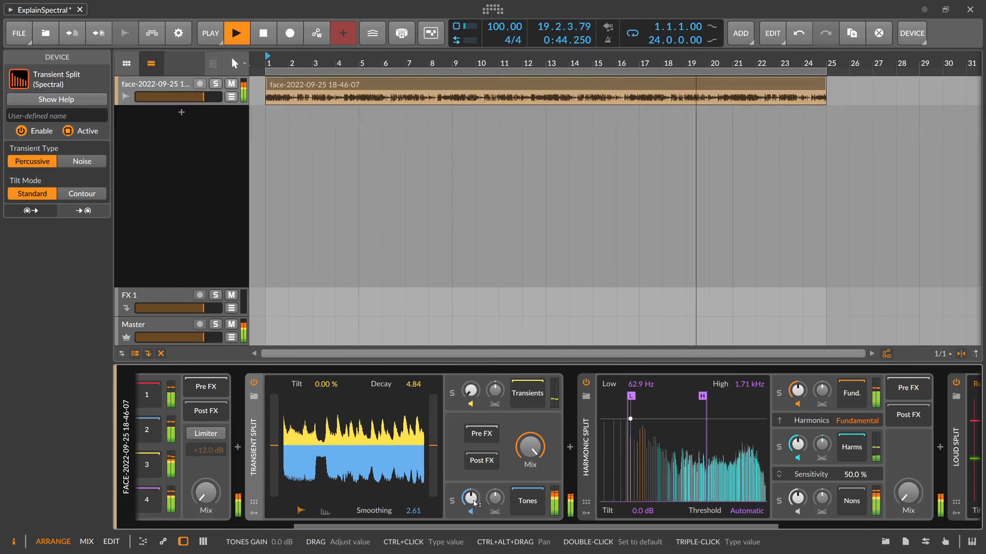
{"action": "left_click_drag", "start_coordinate": [471, 498], "coordinate": [471, 551]}
{"action": "double_click", "coordinate": [472, 390]}
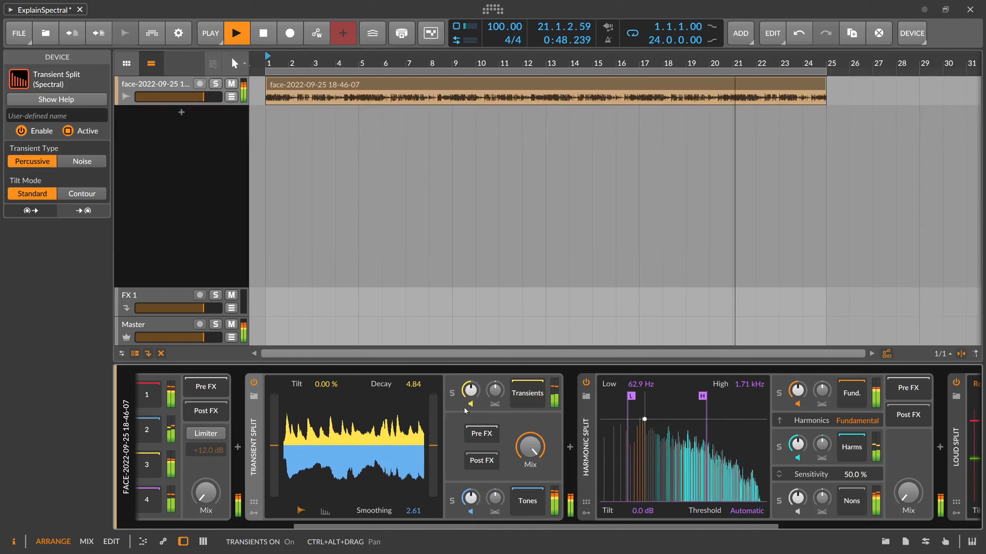
Open and close the Transients and Tones effect chains of Transient Split to show where devices can be inserted
{"action": "left_click", "coordinate": [526, 403]}
{"action": "left_click", "coordinate": [525, 403]}
{"action": "left_click", "coordinate": [527, 500]}
{"action": "left_click", "coordinate": [528, 501]}
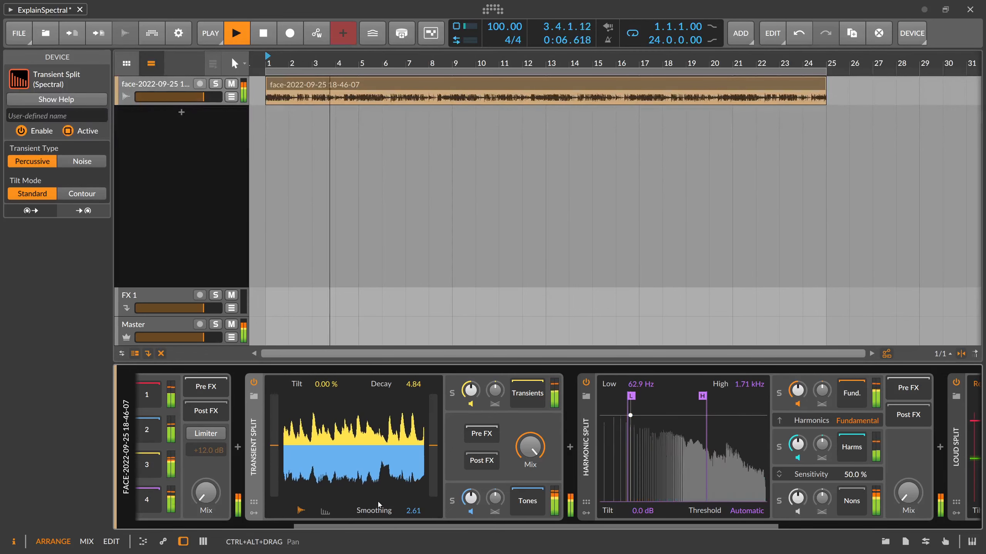
Select the Harmonic Split device and turn Transient Split's Mix fully down
{"action": "left_click_drag", "start_coordinate": [375, 528], "coordinate": [547, 528]}
{"action": "left_click", "coordinate": [286, 483]}
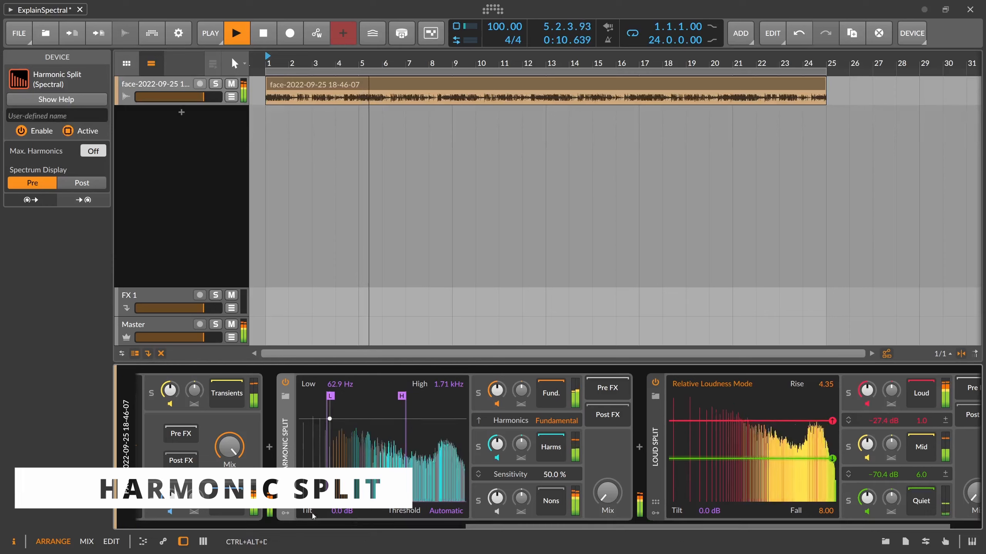
{"action": "left_click_drag", "start_coordinate": [230, 447], "coordinate": [238, 456]}
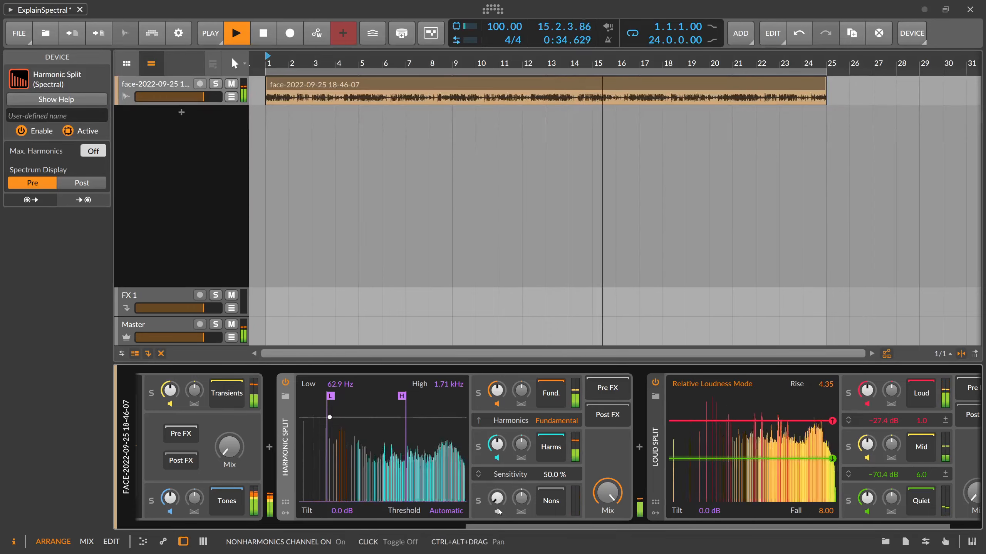
Switch Harmonic Split's channels off and on to audition them, leaving only the fundamental channel active
{"action": "left_click", "coordinate": [496, 404]}
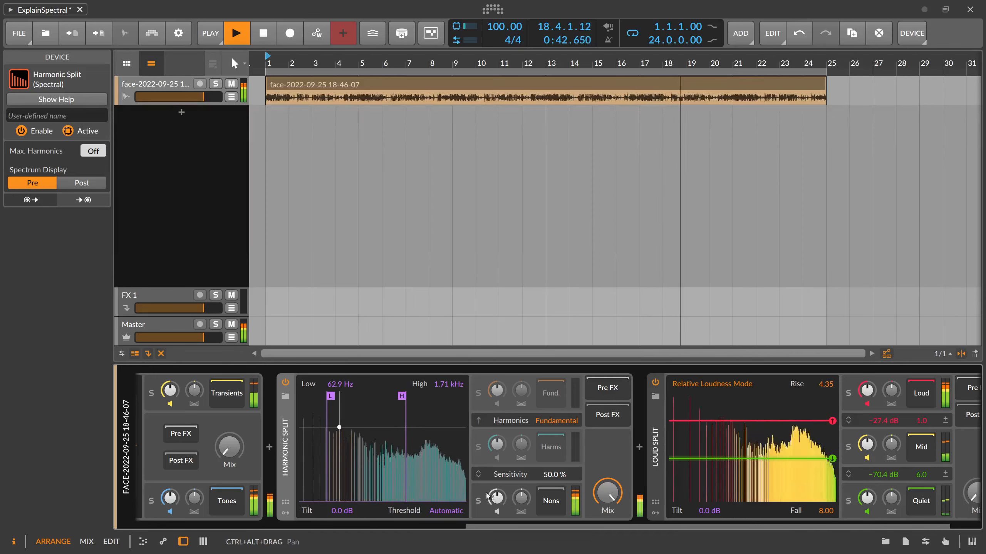
{"action": "left_click", "coordinate": [497, 458]}
{"action": "left_click", "coordinate": [497, 405]}
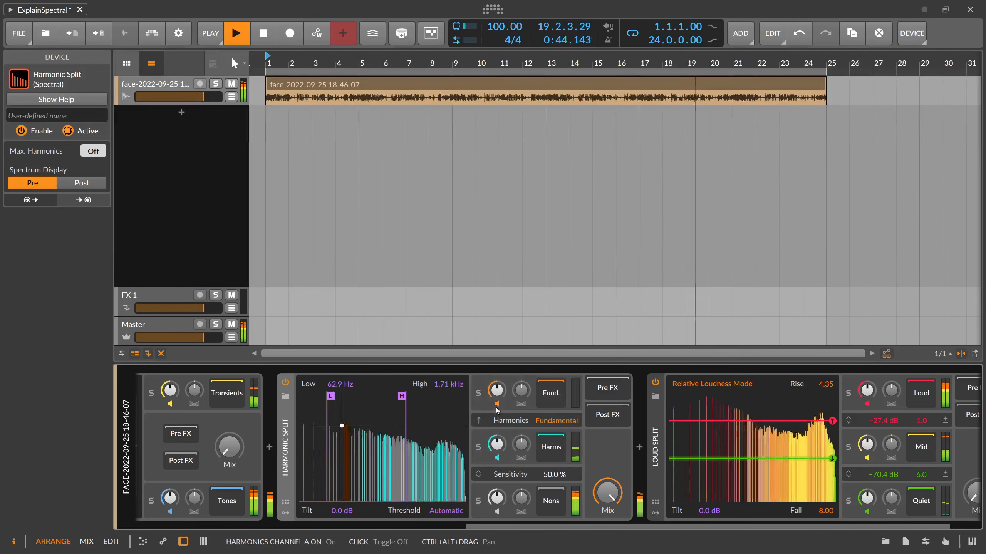
{"action": "left_click", "coordinate": [498, 511]}
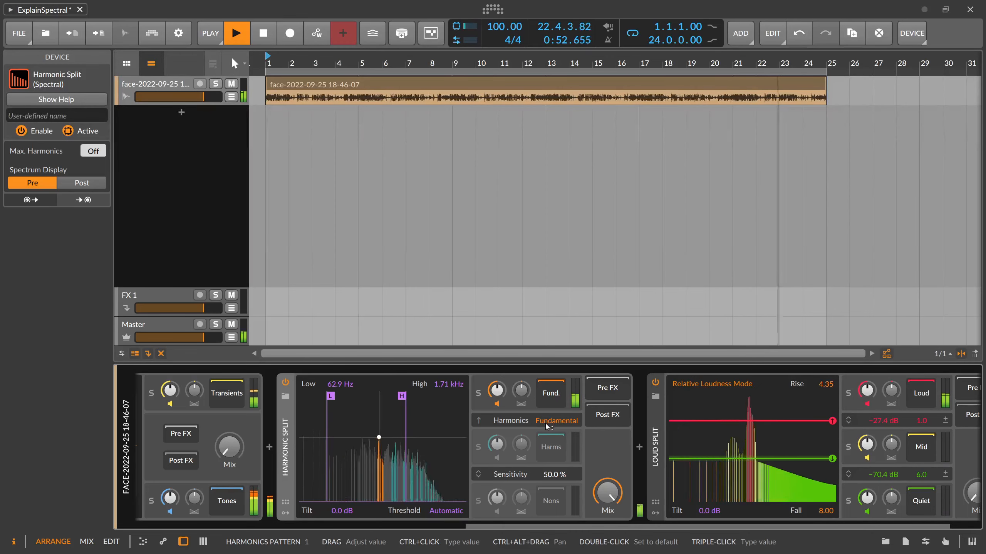
Set the Harmonics pattern to Every 5th and switch the channels so that only the Not 5ths channel plays
{"action": "left_click_drag", "start_coordinate": [547, 426], "coordinate": [547, 419]}
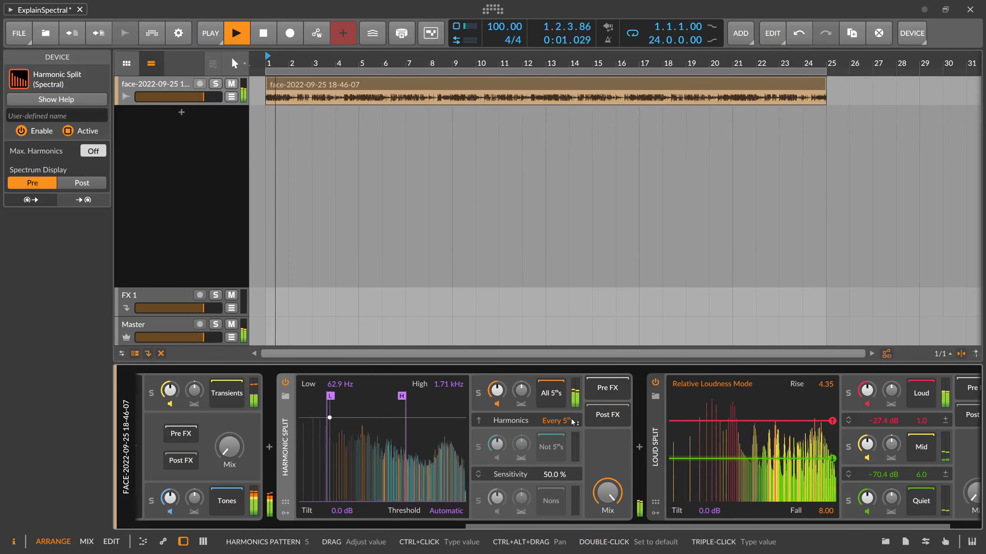
{"action": "left_click", "coordinate": [544, 454]}
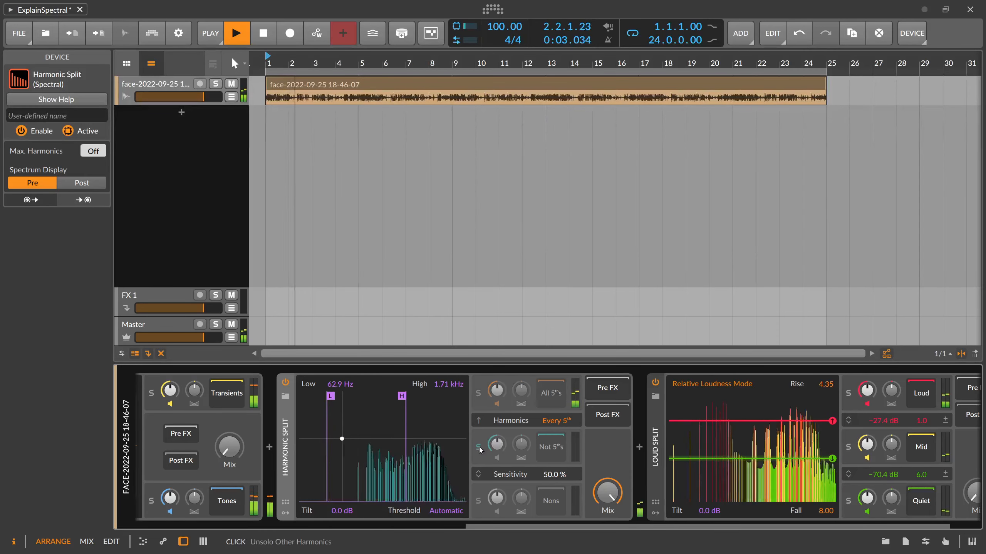
{"action": "left_click", "coordinate": [554, 451]}
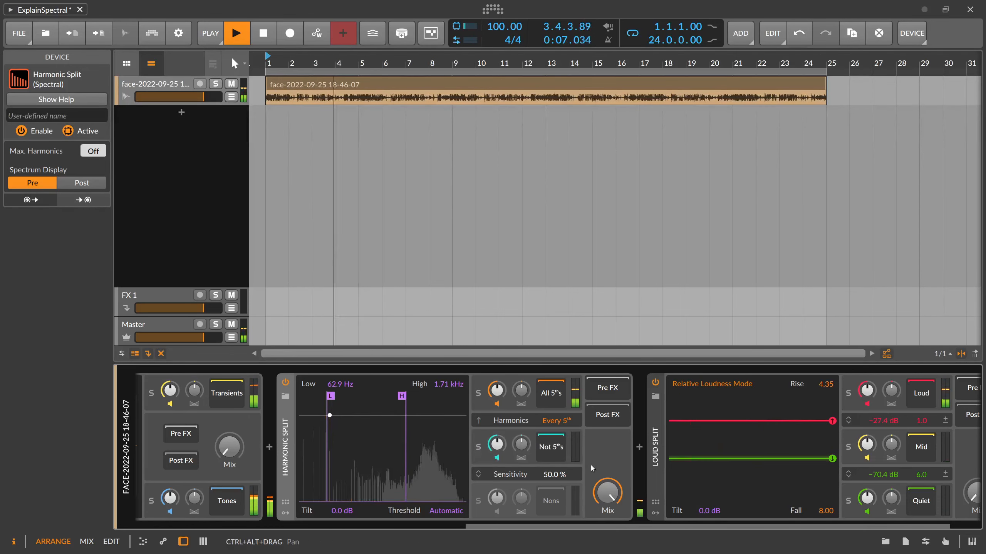
{"action": "left_click", "coordinate": [497, 404]}
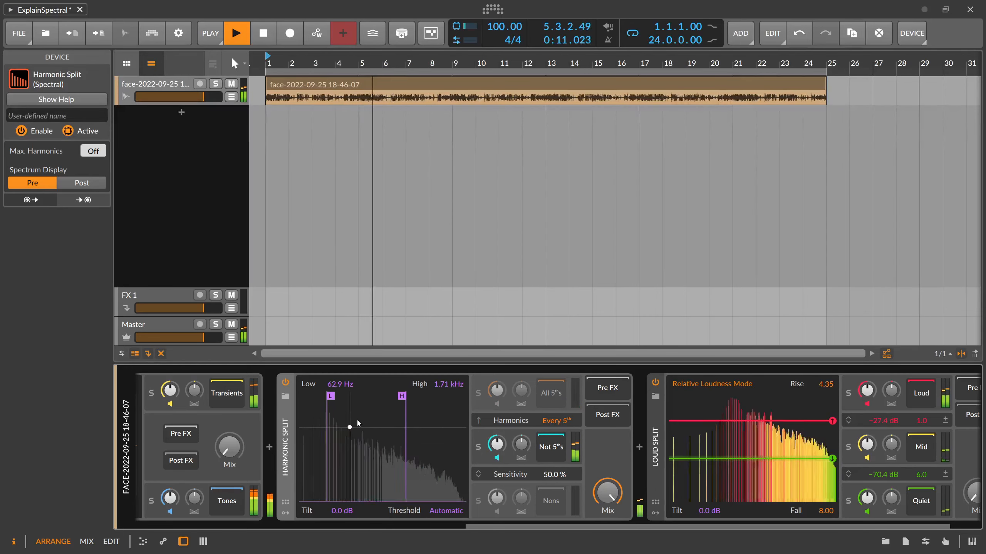
Set Harmonic Split's detection range to High 1.50 kHz and Low 64.9 Hz
{"action": "left_click_drag", "start_coordinate": [404, 399], "coordinate": [400, 398]}
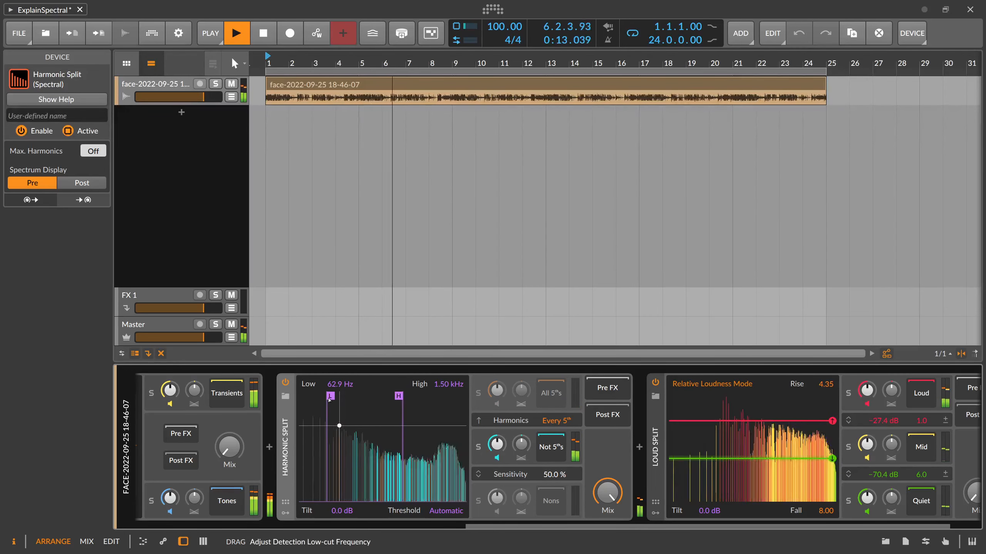
{"action": "left_click_drag", "start_coordinate": [330, 400], "coordinate": [331, 400]}
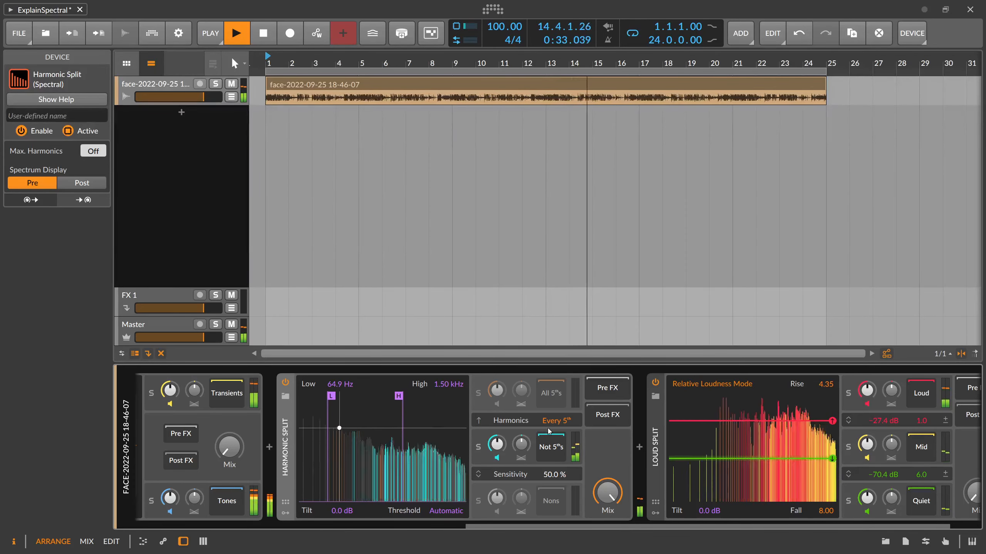
Return the Harmonics pattern to Fundamental and switch the Fund. and Nons channels back on
{"action": "left_click_drag", "start_coordinate": [556, 423], "coordinate": [556, 452]}
{"action": "left_click", "coordinate": [497, 405]}
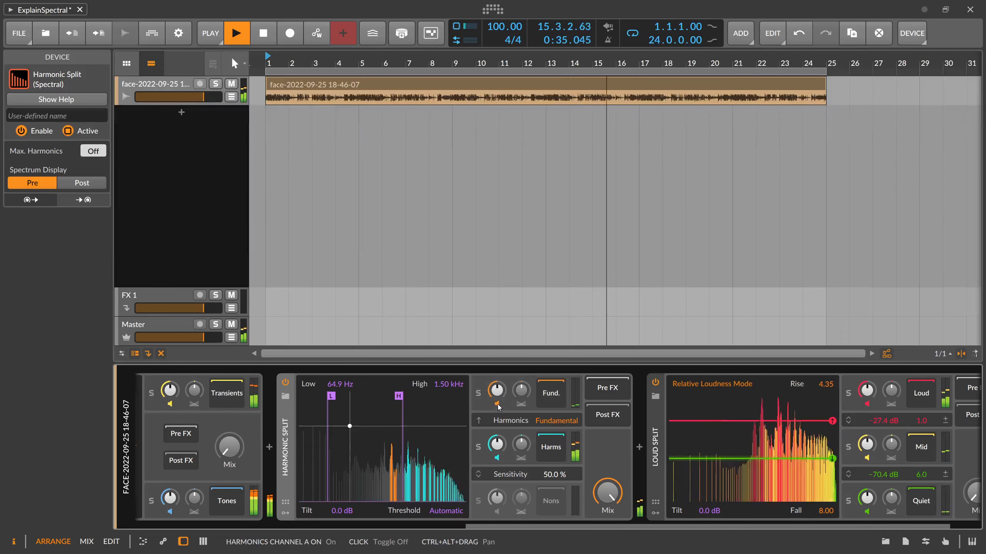
{"action": "left_click", "coordinate": [496, 512]}
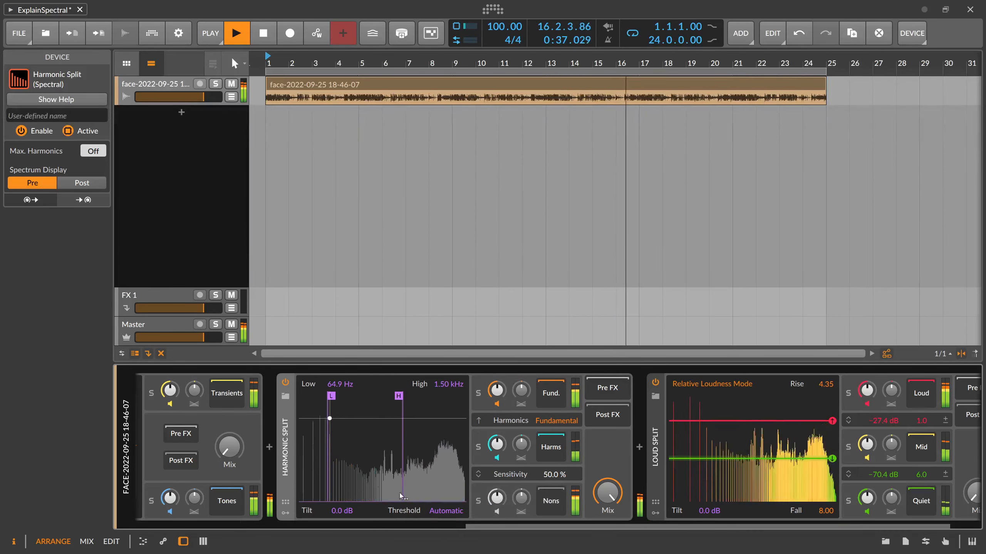
Try Harmonic Split's detection threshold and toggle its Spectrum Display between Pre and Post, ending on Pre with an Automatic threshold
{"action": "mouse_move", "coordinate": [381, 501]}
{"action": "left_mouse_down"}
{"action": "mouse_move", "coordinate": [381, 405]}
{"action": "mouse_move", "coordinate": [381, 502]}
{"action": "left_mouse_up"}
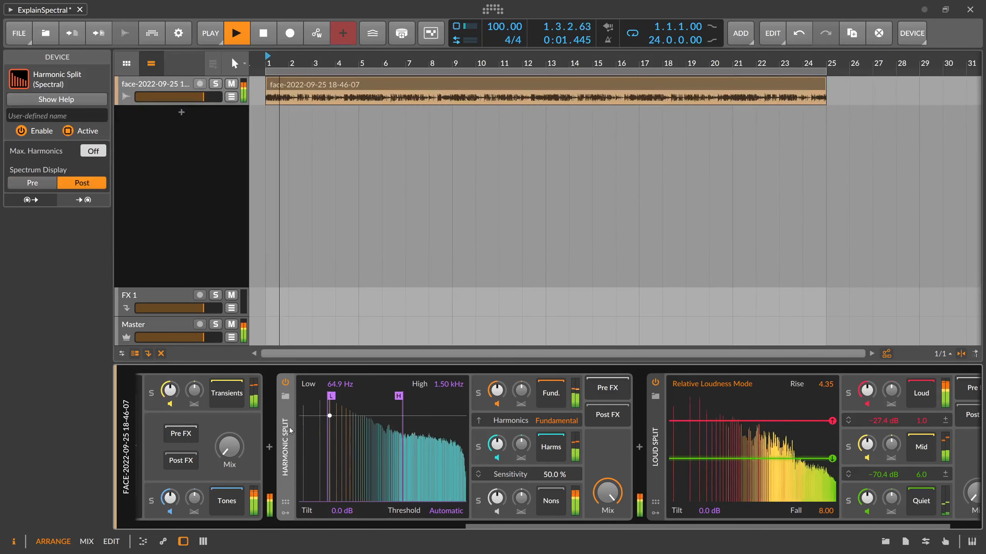
{"action": "left_click", "coordinate": [32, 183]}
{"action": "left_click", "coordinate": [82, 183]}
{"action": "left_click", "coordinate": [32, 183]}
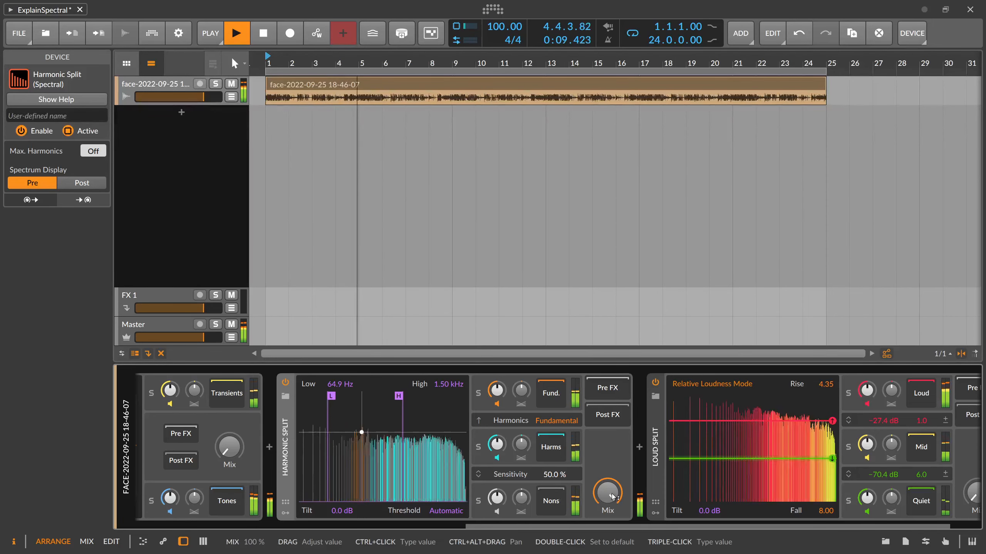
Select the Loud Split device and turn its Mix fully up
{"action": "scroll", "coordinate": [631, 524], "scroll_direction": "right", "scroll_amount": 2}
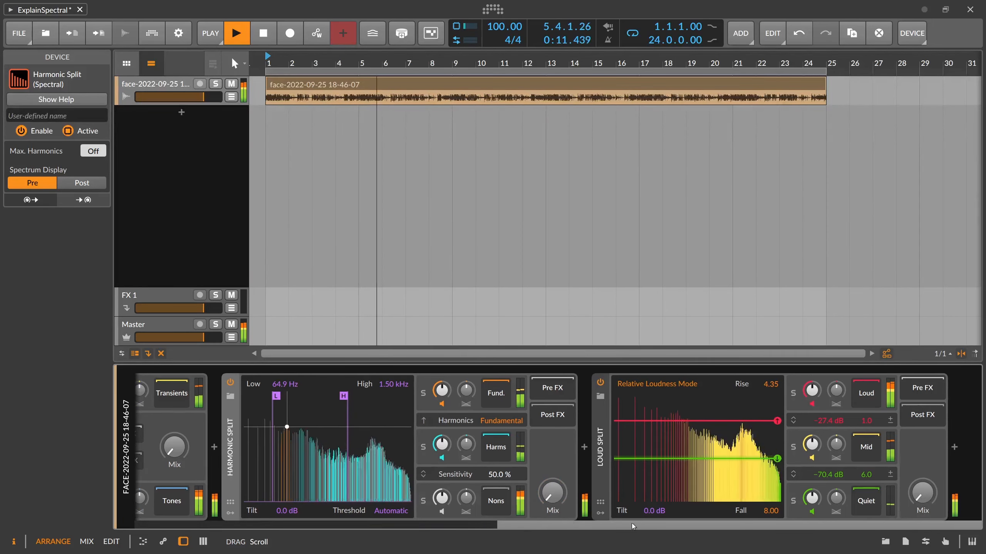
{"action": "left_click", "coordinate": [604, 459]}
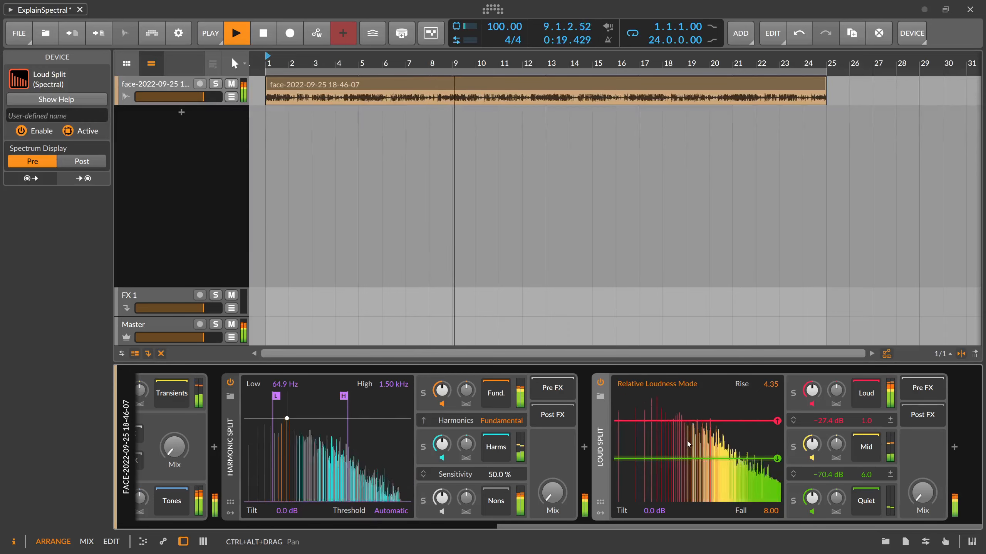
{"action": "double_click", "coordinate": [922, 494]}
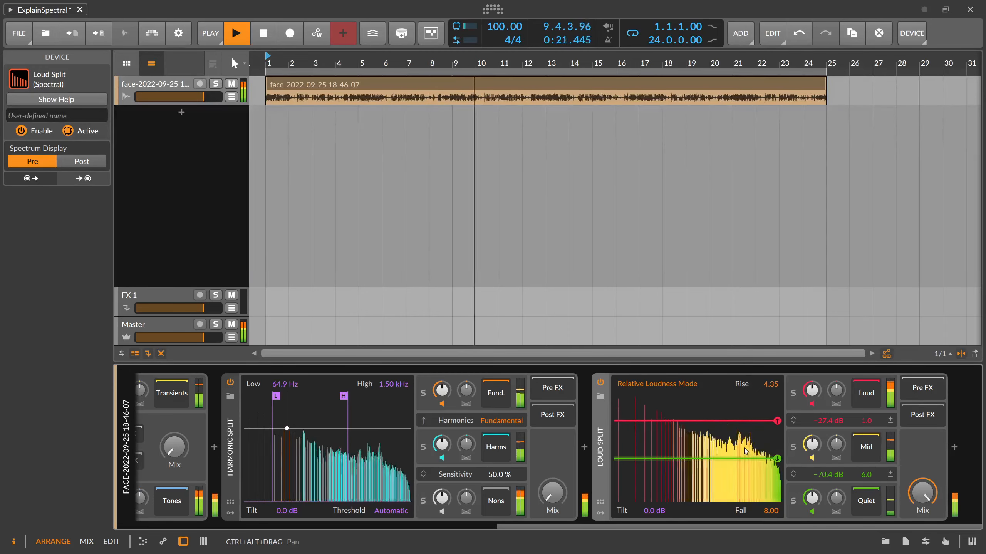
Reduce Loud Split's lower threshold to -98.9 dB while soloing the Quiet channel, and briefly solo Mid before returning to all channels
{"action": "left_click_drag", "start_coordinate": [744, 460], "coordinate": [743, 470]}
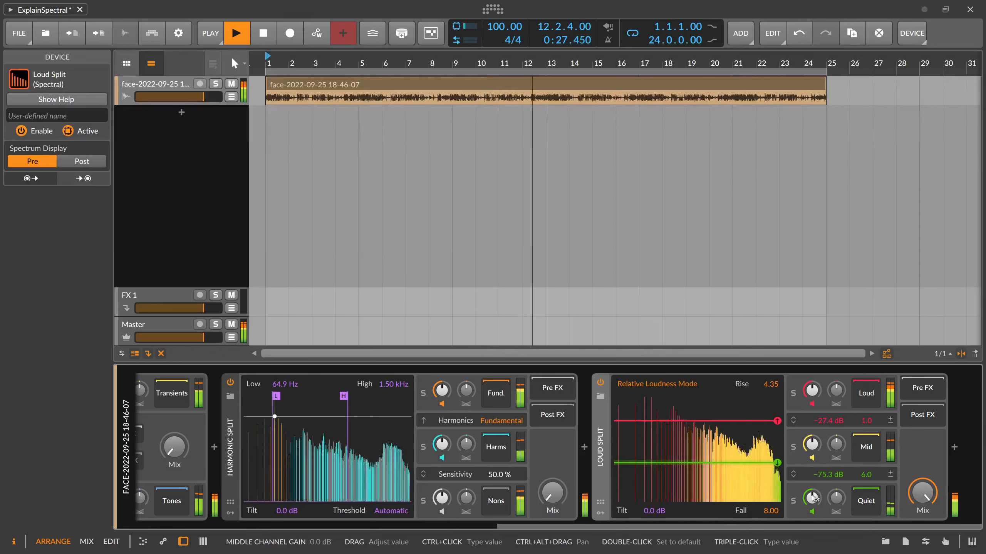
{"action": "left_click", "coordinate": [794, 503]}
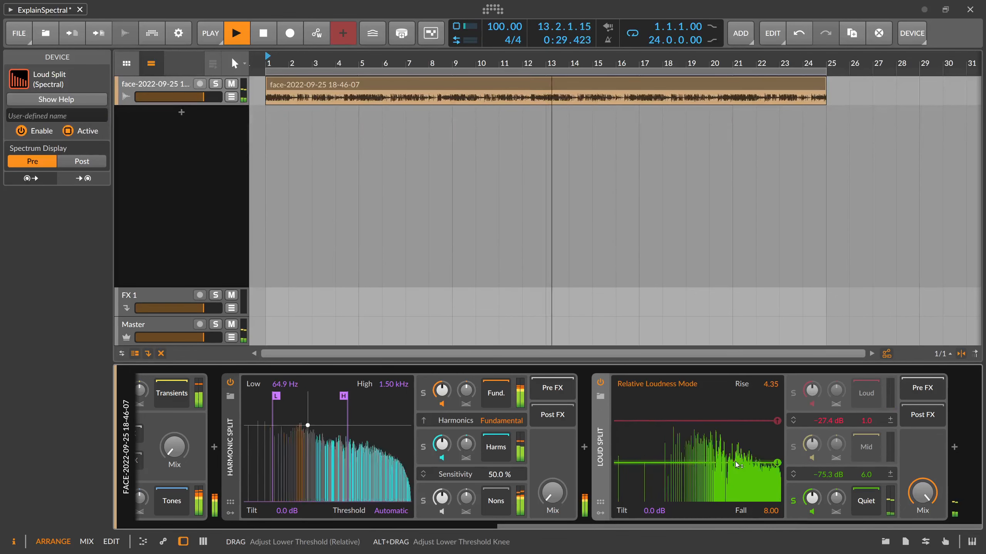
{"action": "left_click_drag", "start_coordinate": [736, 465], "coordinate": [736, 486]}
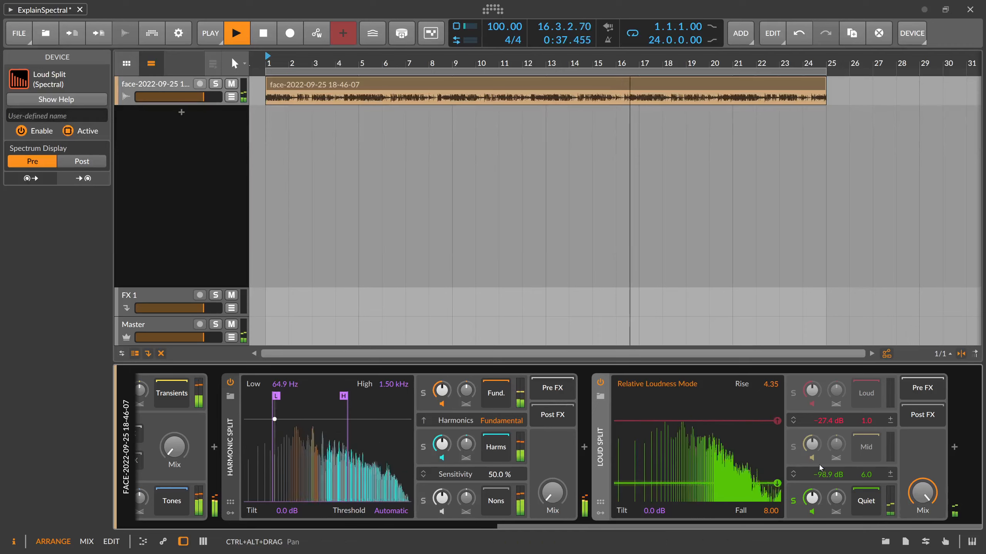
{"action": "left_click", "coordinate": [797, 449]}
{"action": "left_click", "coordinate": [799, 448]}
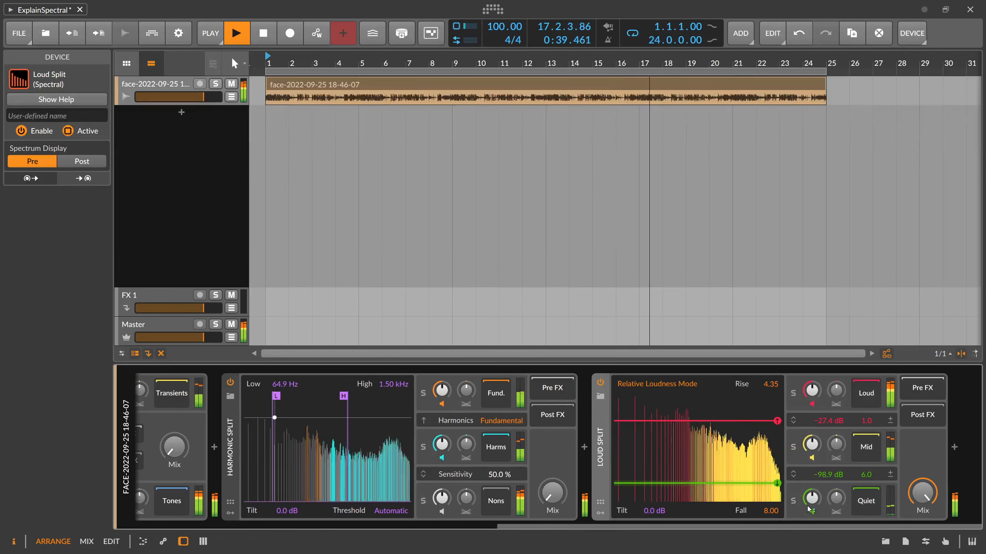
Raise the gain of Loud Split's Quiet channel, and briefly pull the Loud channel's gain fully down before resetting it to default
{"action": "left_click_drag", "start_coordinate": [808, 510], "coordinate": [809, 488]}
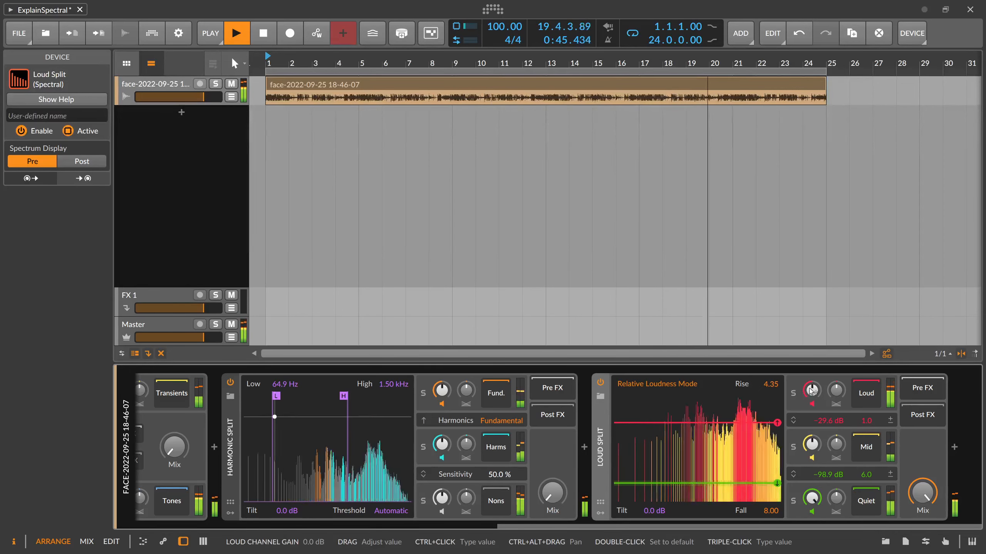
{"action": "left_click_drag", "start_coordinate": [811, 390], "coordinate": [811, 400]}
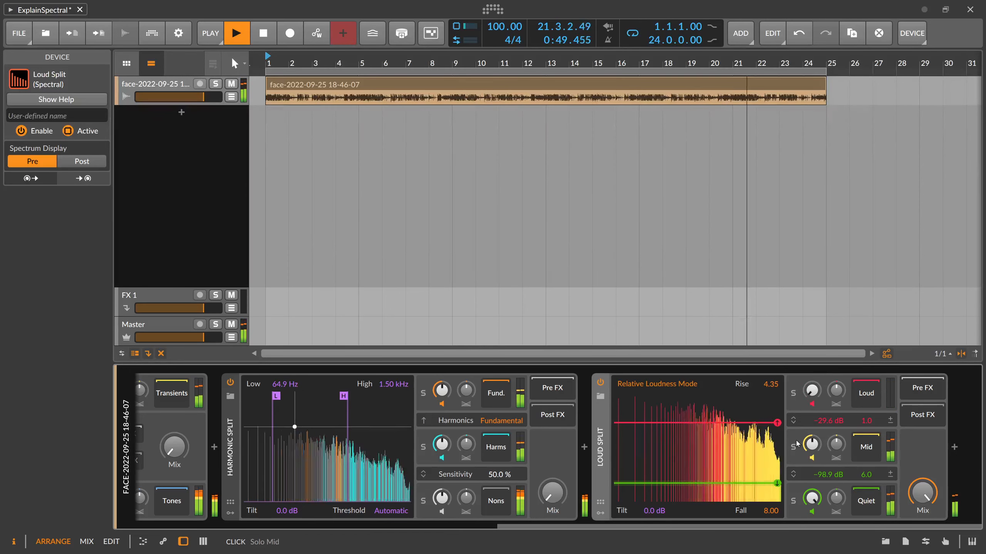
{"action": "double_click", "coordinate": [812, 391]}
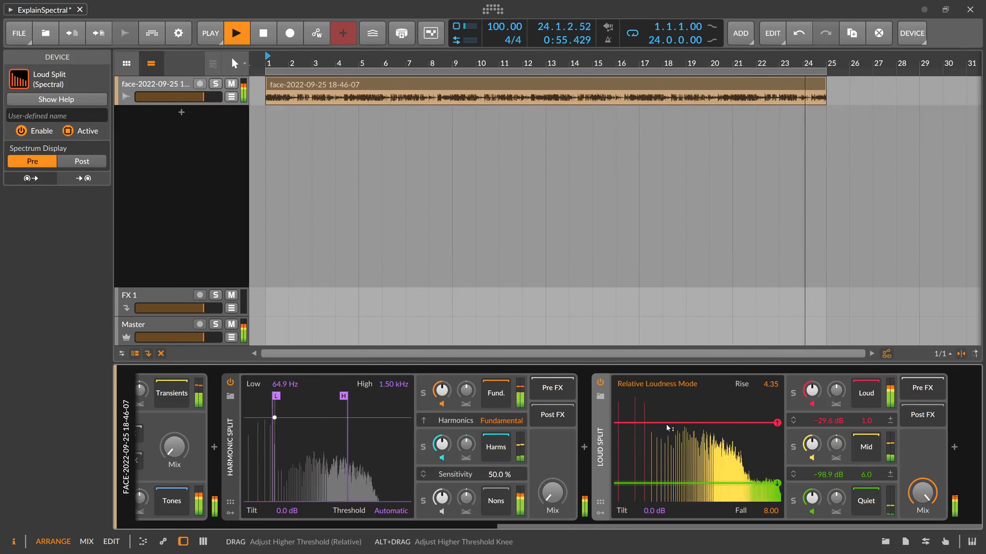
Set Loud Split's upper threshold to -28.3 dB and its lower threshold to -73.9 dB
{"action": "left_click_drag", "start_coordinate": [666, 424], "coordinate": [667, 418]}
{"action": "left_click_drag", "start_coordinate": [668, 484], "coordinate": [667, 464]}
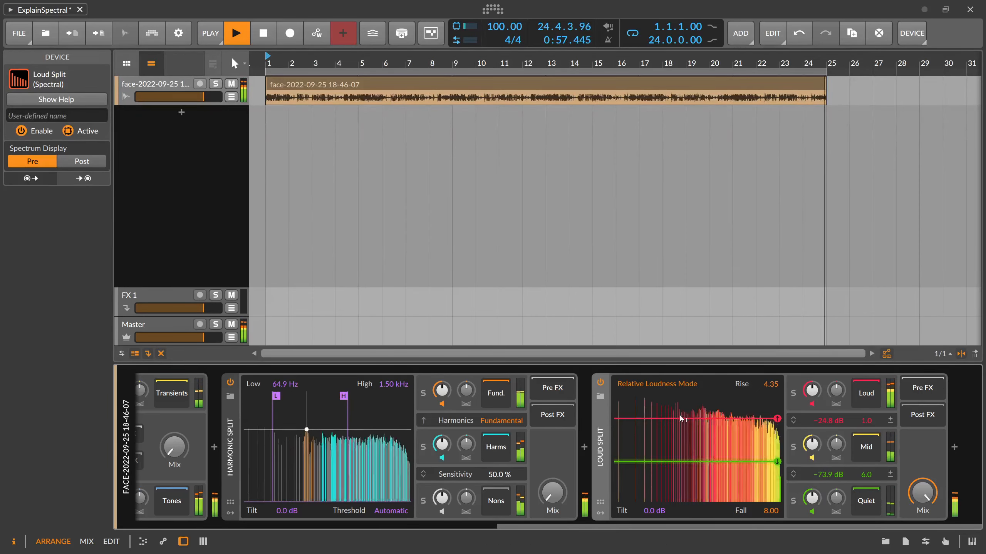
{"action": "left_click_drag", "start_coordinate": [673, 420], "coordinate": [673, 432]}
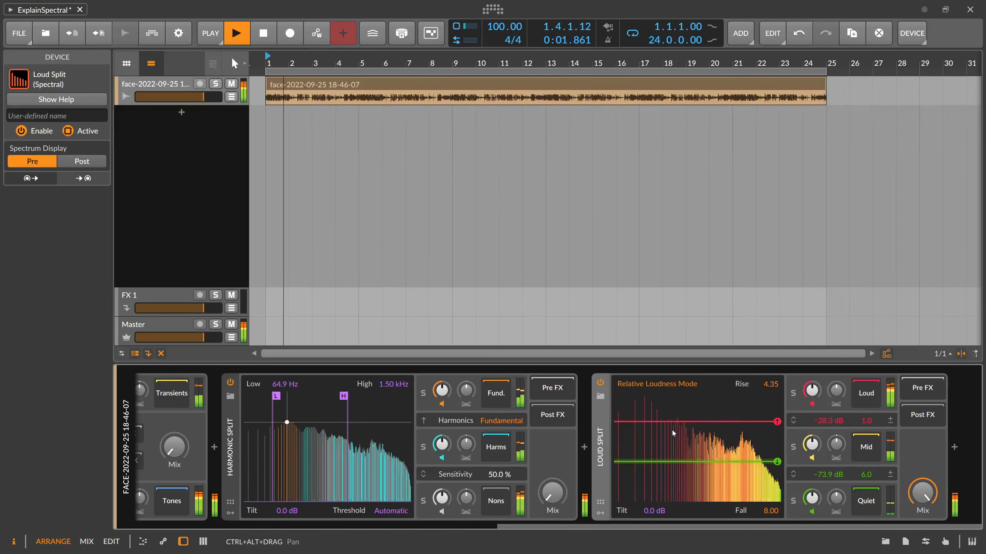
Set Loud Split's Rise to 14.12 and Fall to 13.14, toggling Relative Loudness Mode off and back on in between
{"action": "left_click_drag", "start_coordinate": [770, 385], "coordinate": [770, 368]}
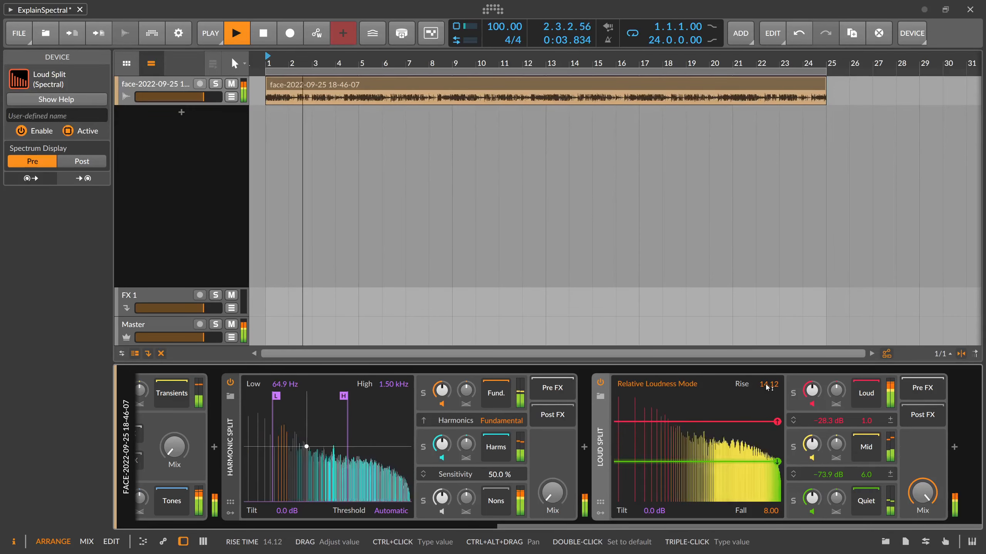
{"action": "left_click", "coordinate": [647, 386]}
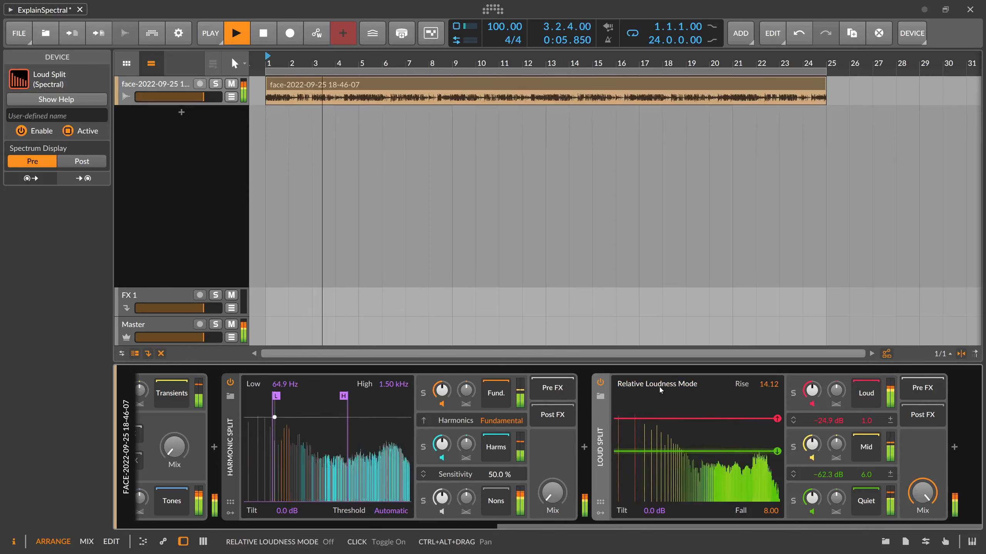
{"action": "left_click", "coordinate": [647, 387]}
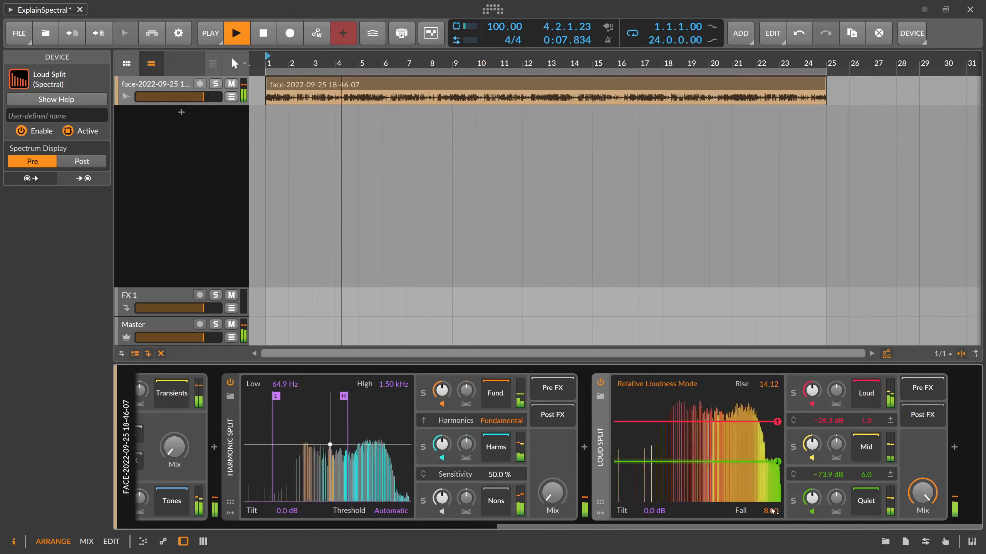
{"action": "left_click_drag", "start_coordinate": [770, 510], "coordinate": [770, 503]}
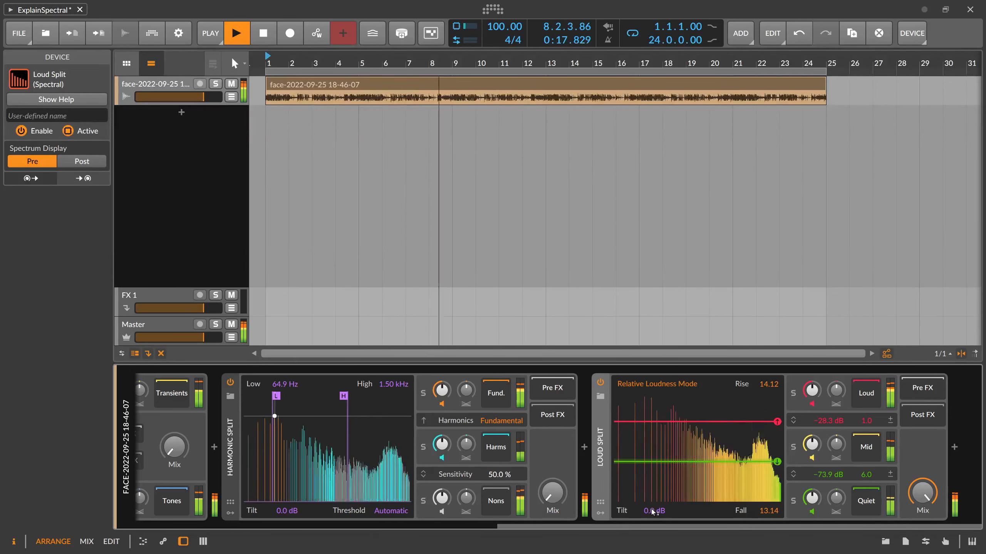
{"action": "left_click_drag", "start_coordinate": [652, 512], "coordinate": [648, 514]}
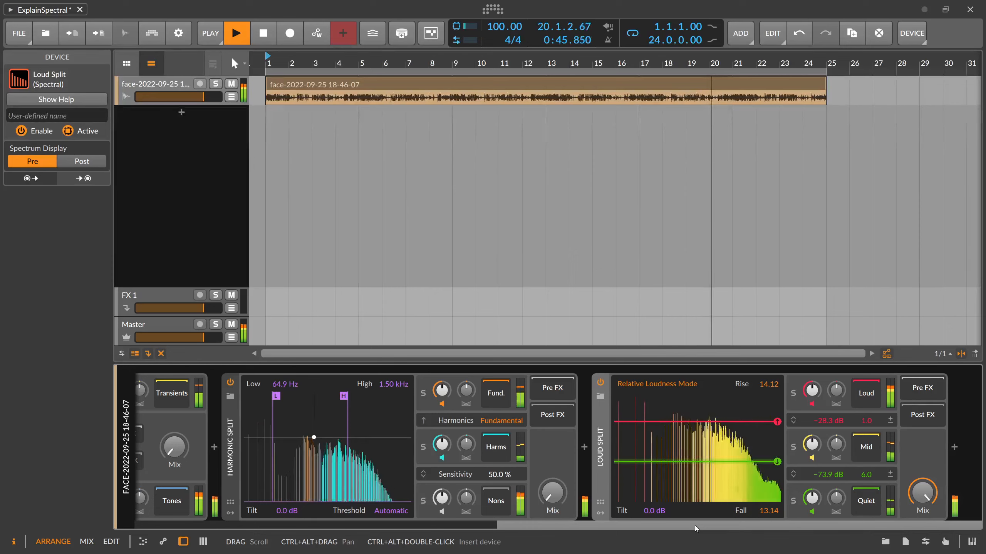
{"action": "left_click_drag", "start_coordinate": [695, 528], "coordinate": [270, 530]}
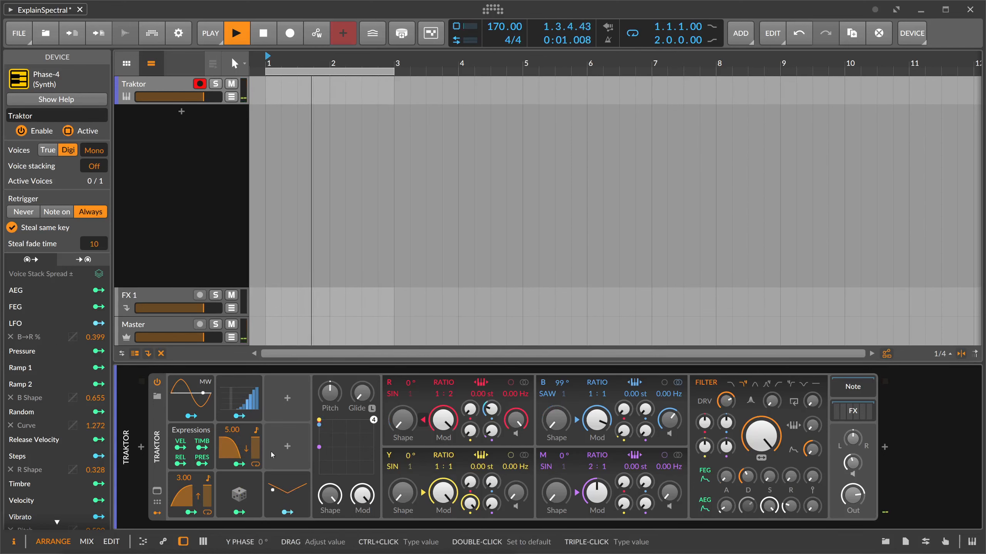
Collapse the Phase-4 synth on the Traktor track and insert a Freq Split device after it
{"action": "double_click", "coordinate": [159, 458]}
{"action": "left_click", "coordinate": [318, 449]}
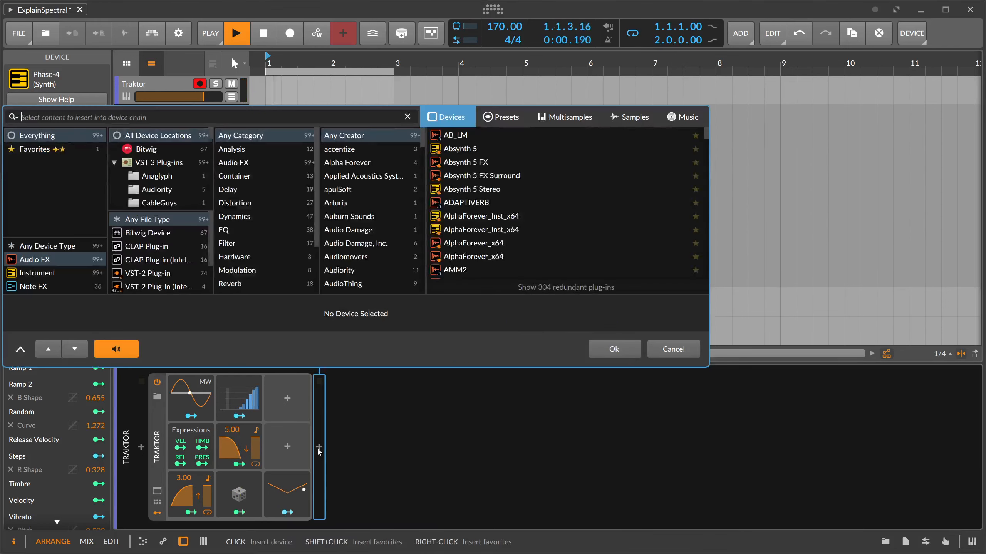
{"action": "type", "text": "freq"}
{"action": "key", "text": "Down"}
{"action": "key", "text": "Return"}
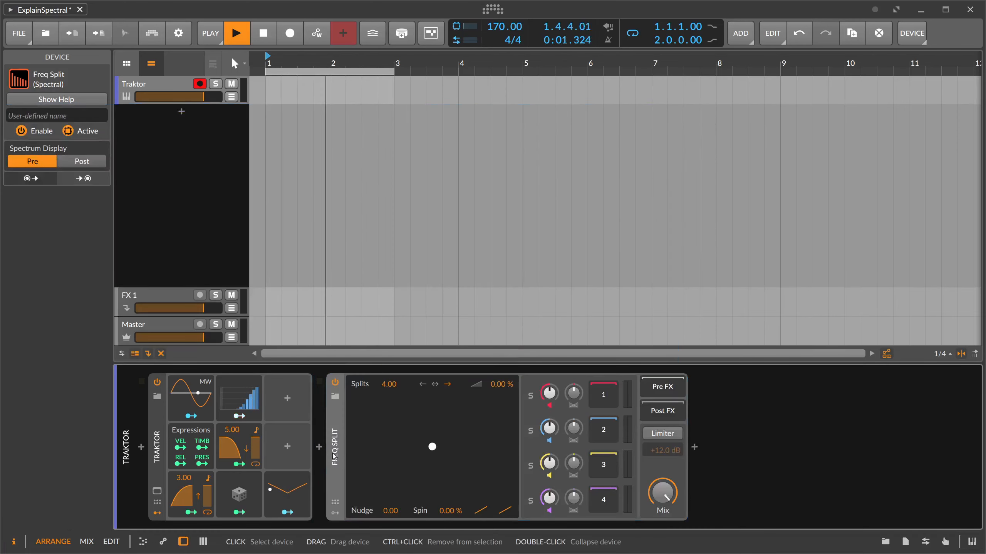
{"action": "key", "text": "space"}
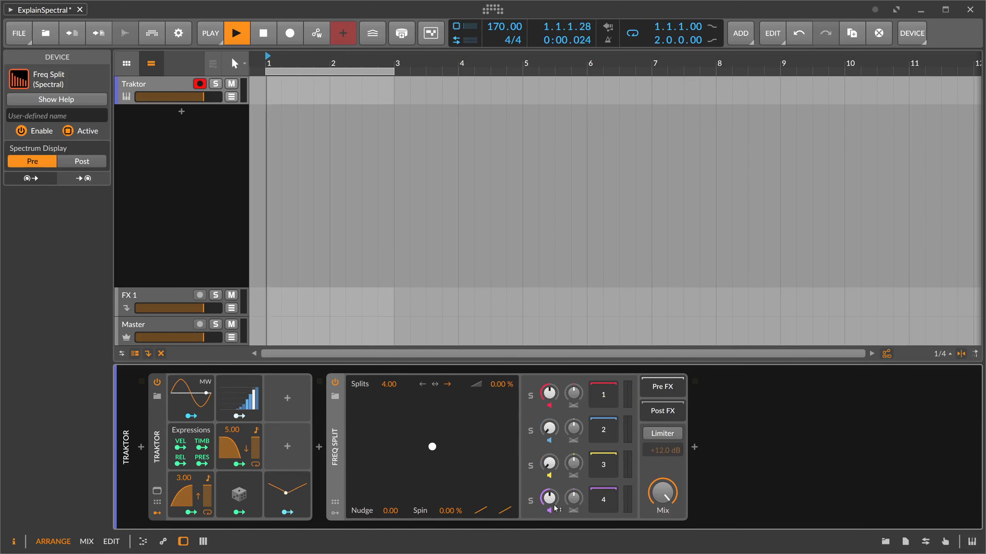
{"action": "left_click_drag", "start_coordinate": [555, 508], "coordinate": [552, 507]}
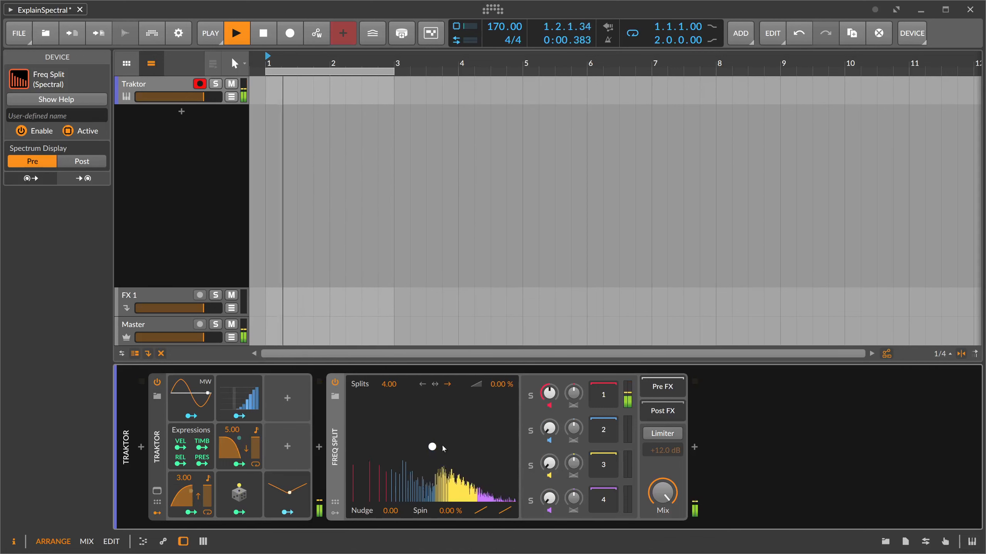
{"action": "double_click", "coordinate": [549, 467]}
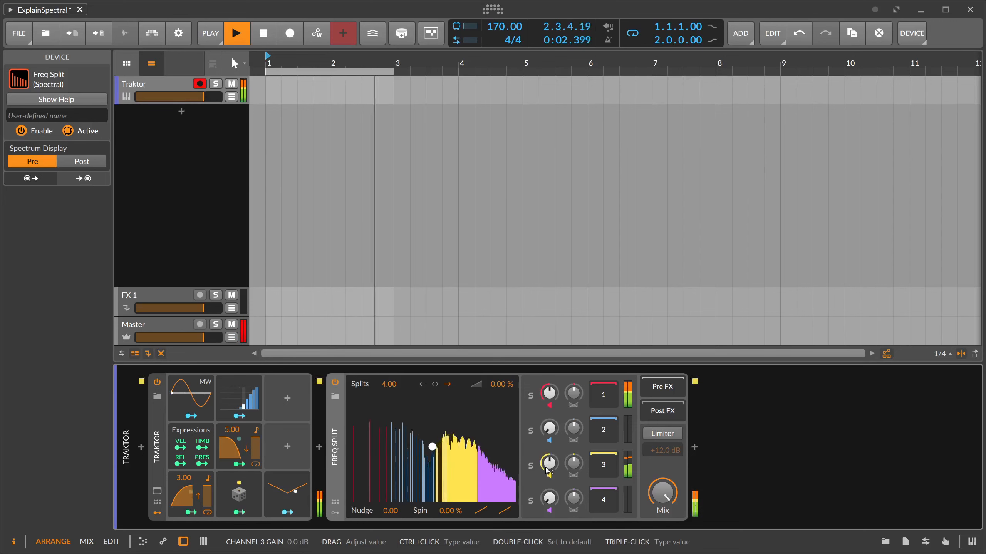
{"action": "left_click_drag", "start_coordinate": [547, 470], "coordinate": [547, 462]}
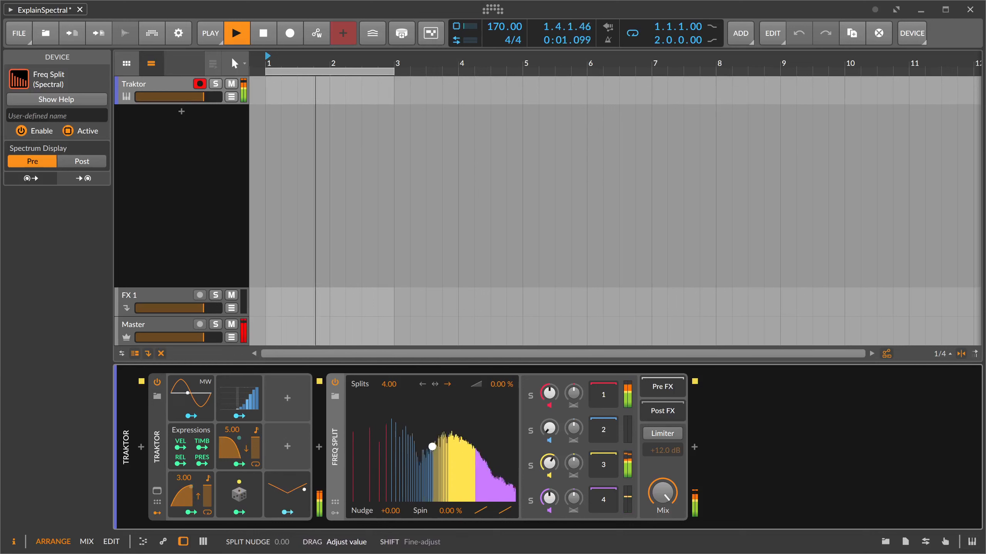
{"action": "left_click_drag", "start_coordinate": [432, 446], "coordinate": [460, 447]}
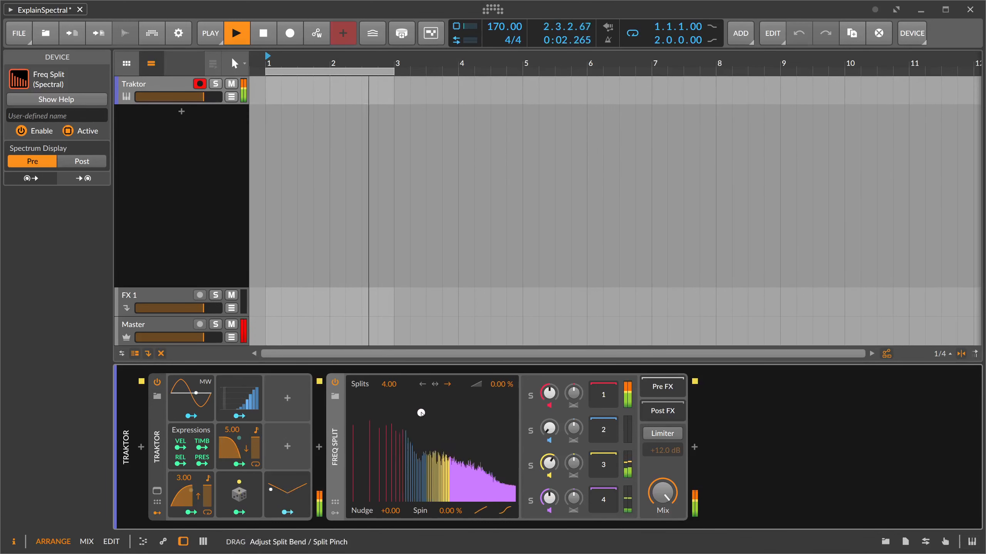
{"action": "left_click_drag", "start_coordinate": [406, 419], "coordinate": [439, 431]}
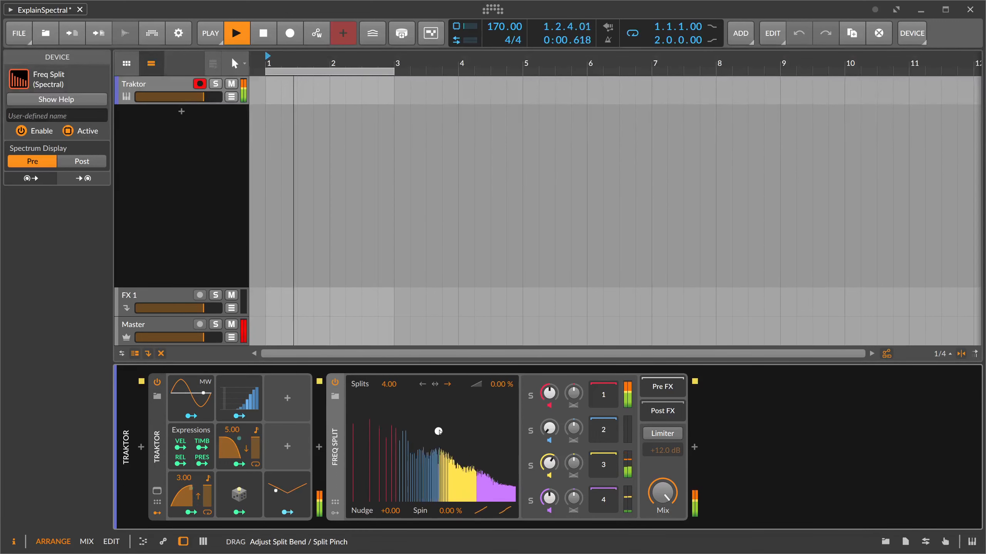
Try modulating Freq Split's Bend with a Random modulator at an amount of 0.269
{"action": "left_click", "coordinate": [335, 513]}
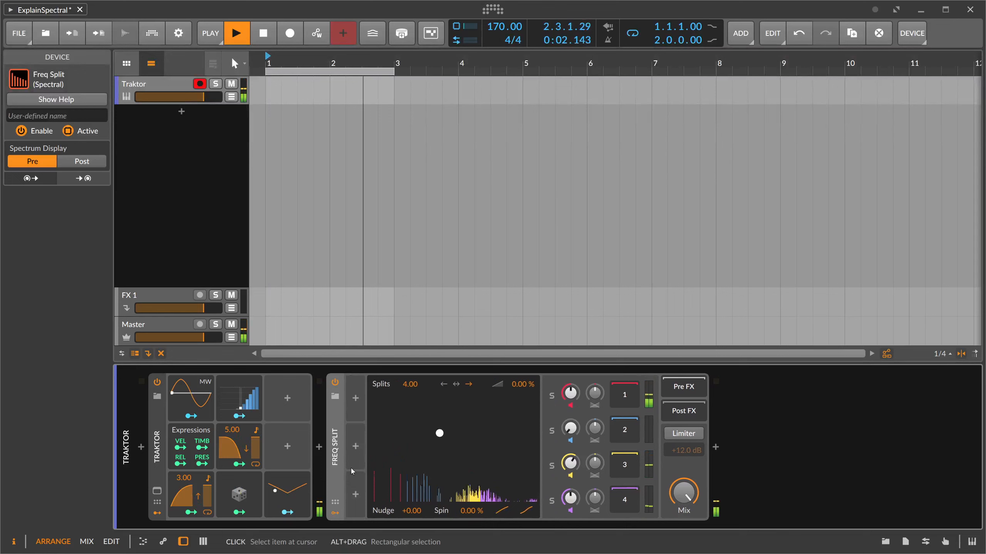
{"action": "left_click", "coordinate": [356, 405]}
{"action": "type", "text": "rand"}
{"action": "key", "text": "Return"}
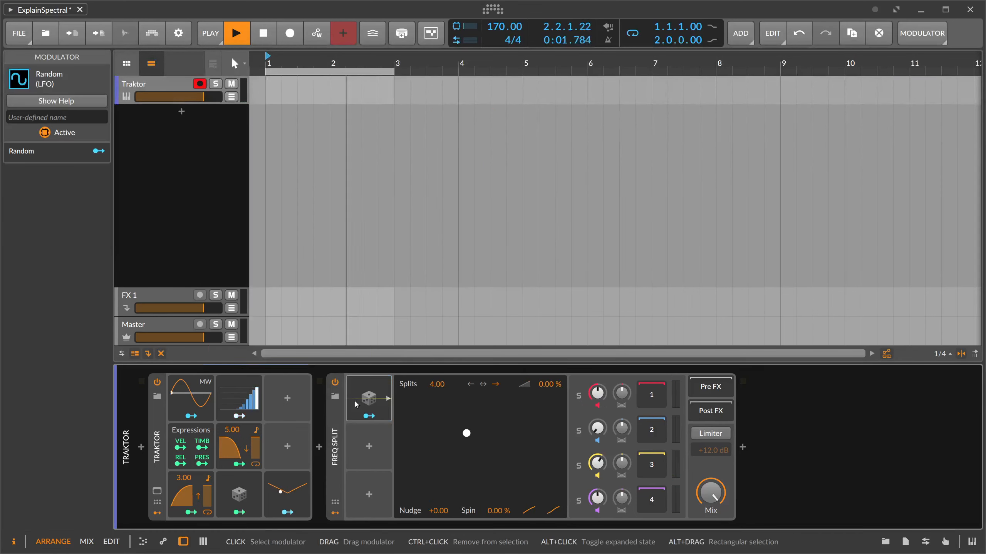
{"action": "left_click", "coordinate": [382, 410], "text": "alt"}
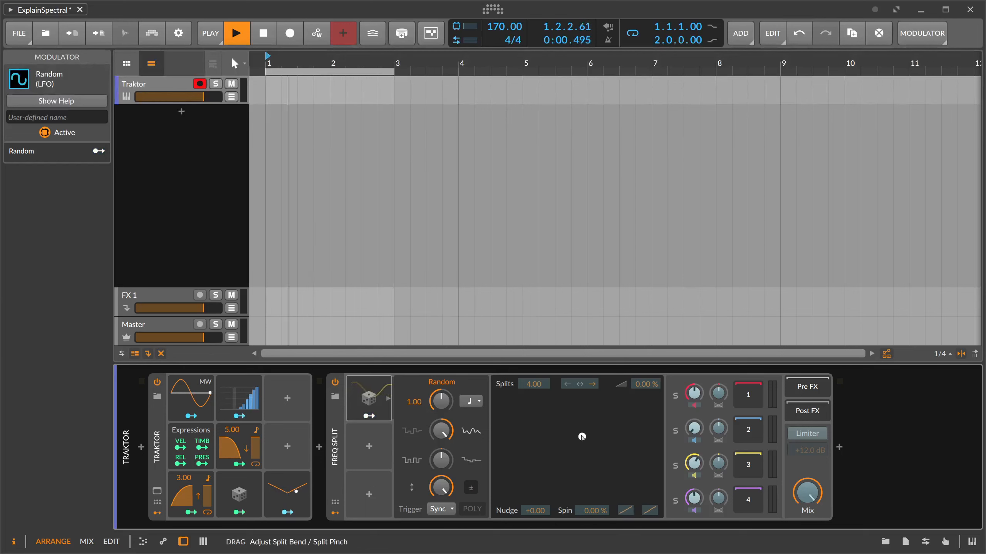
{"action": "left_click_drag", "start_coordinate": [625, 511], "coordinate": [626, 501]}
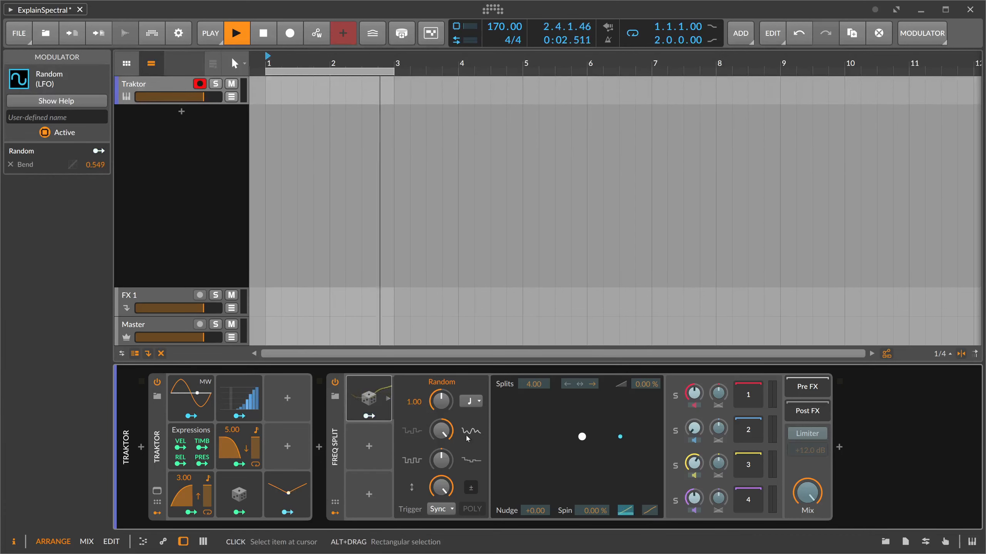
{"action": "left_click_drag", "start_coordinate": [626, 511], "coordinate": [625, 513]}
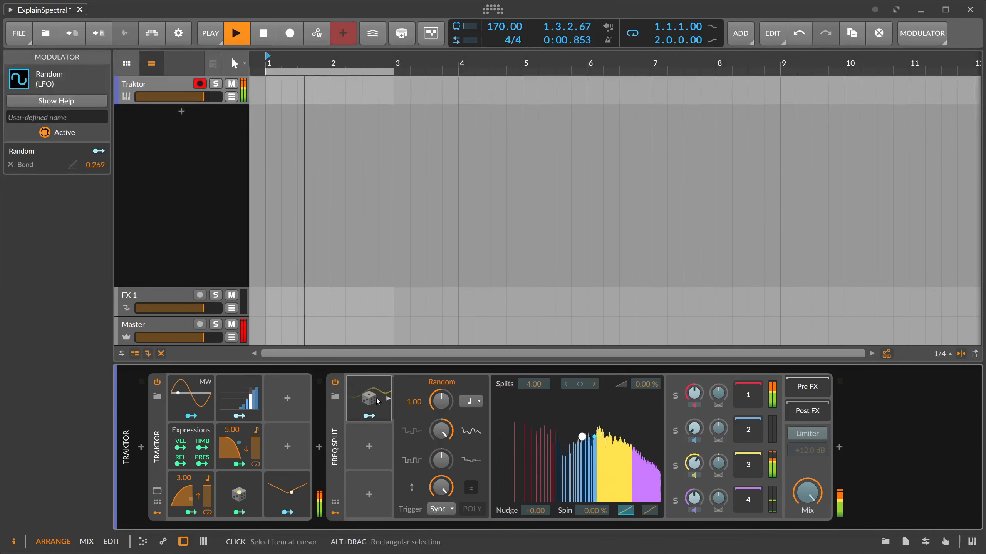
Replace Freq Split's Random modulator with a Steps modulator
{"action": "key", "text": "Delete"}
{"action": "left_click", "coordinate": [356, 400]}
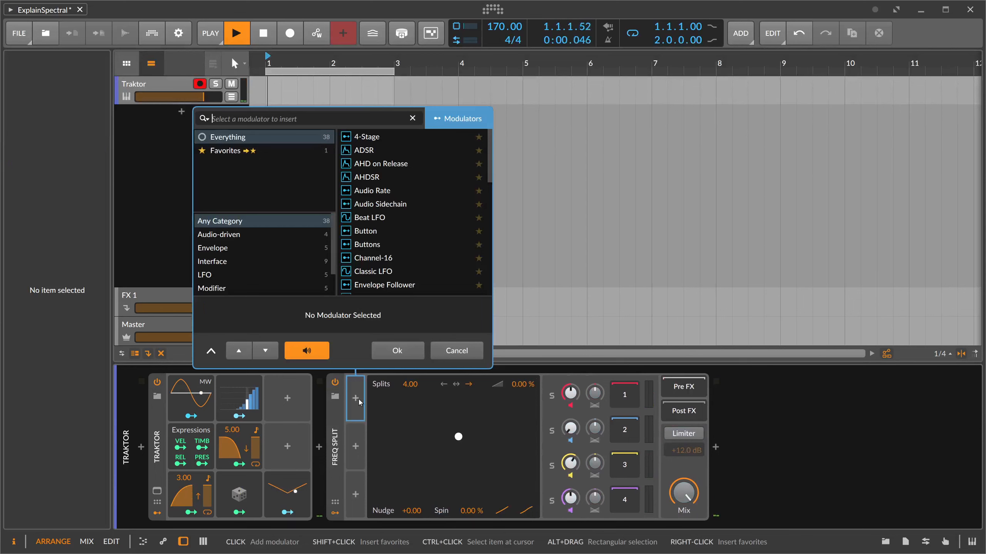
{"action": "type", "text": "step"}
{"action": "key", "text": "Return"}
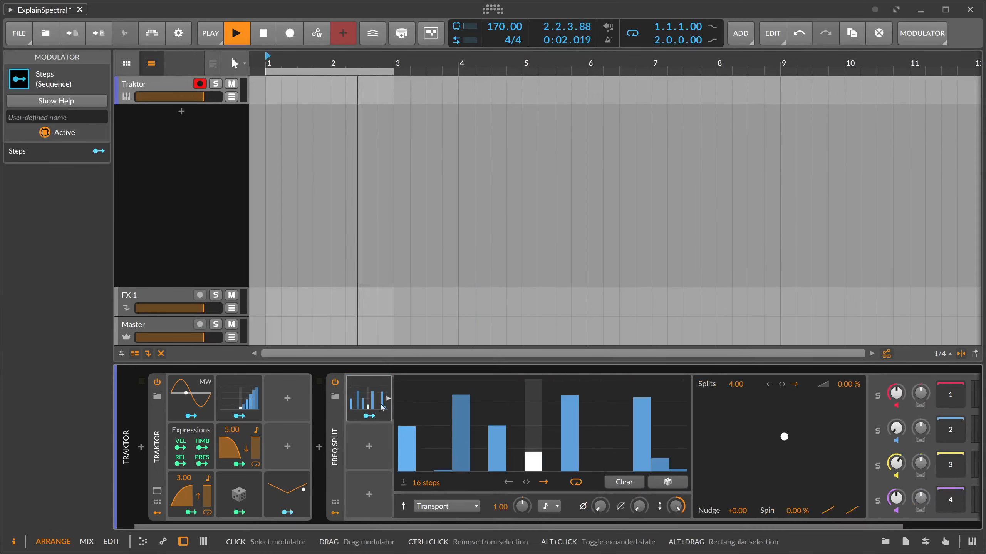
Set the Steps modulator to 32nd notes and draw a falling 16-step curve with increased smoothing
{"action": "left_click", "coordinate": [542, 510]}
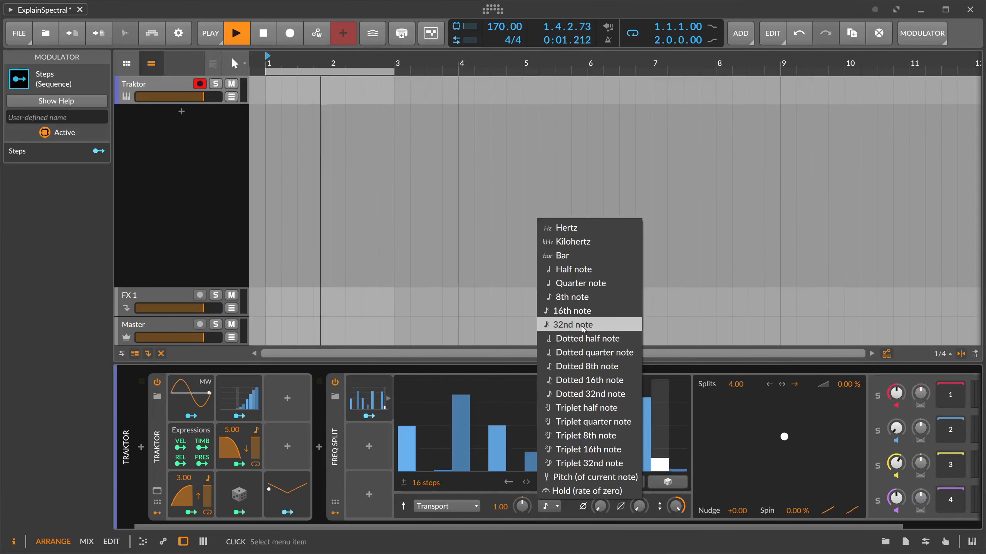
{"action": "left_click", "coordinate": [551, 324]}
{"action": "mouse_move", "coordinate": [411, 408]}
{"action": "left_mouse_down"}
{"action": "mouse_move", "coordinate": [562, 464]}
{"action": "mouse_move", "coordinate": [661, 451]}
{"action": "left_mouse_up"}
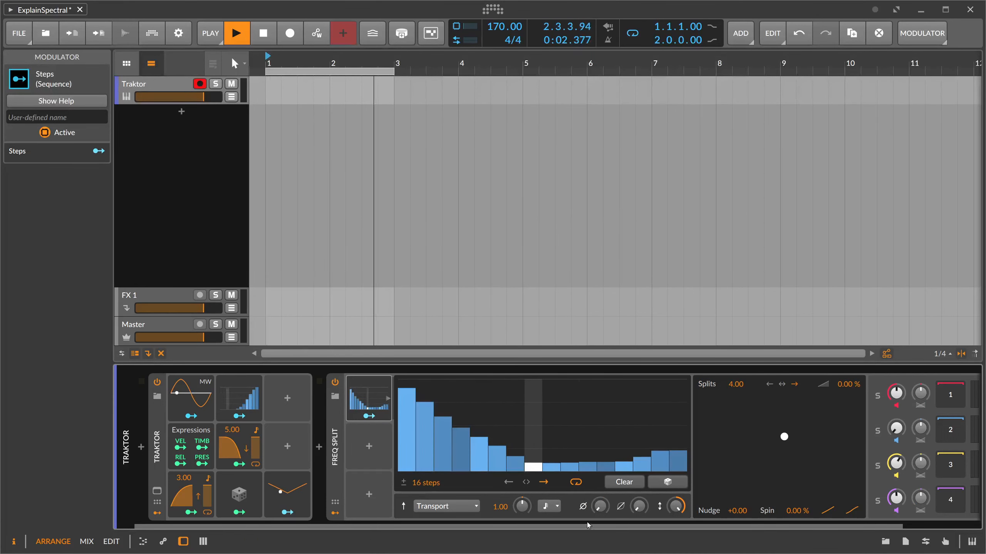
{"action": "left_click_drag", "start_coordinate": [639, 507], "coordinate": [639, 463]}
Map the Steps modulator to Freq Split's Bend with an amount of 0.594, and redraw the first steps of its pattern
{"action": "left_click", "coordinate": [369, 416]}
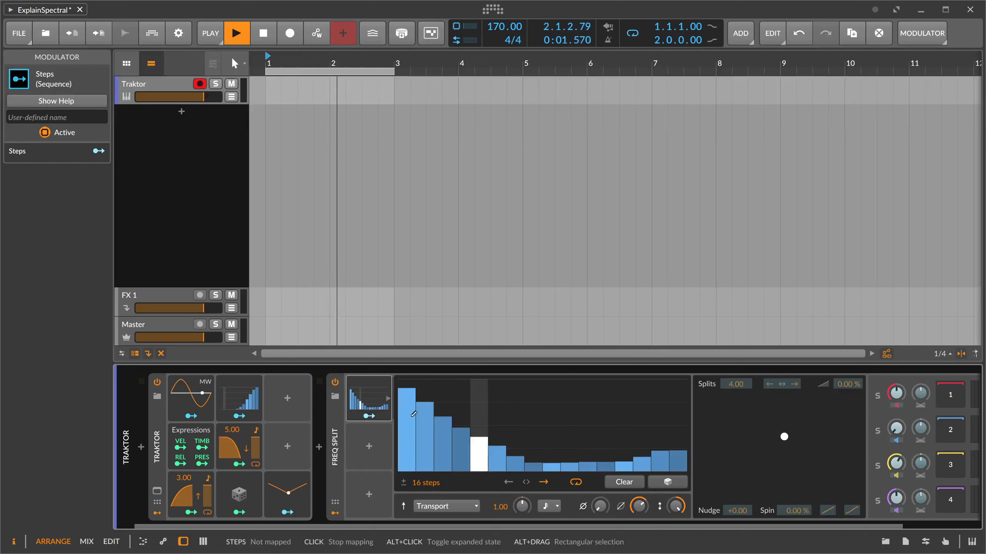
{"action": "left_click_drag", "start_coordinate": [827, 511], "coordinate": [827, 441]}
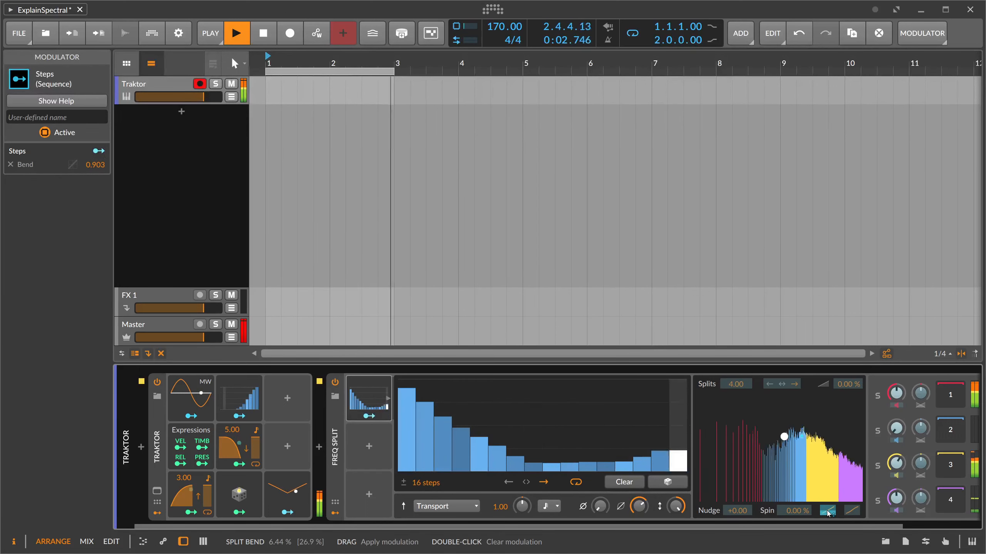
{"action": "left_click_drag", "start_coordinate": [825, 514], "coordinate": [824, 539]}
{"action": "mouse_move", "coordinate": [414, 409]}
{"action": "left_mouse_down"}
{"action": "mouse_move", "coordinate": [424, 440]}
{"action": "mouse_move", "coordinate": [537, 405]}
{"action": "mouse_move", "coordinate": [458, 421]}
{"action": "mouse_move", "coordinate": [469, 438]}
{"action": "mouse_move", "coordinate": [573, 411]}
{"action": "mouse_move", "coordinate": [621, 435]}
{"action": "mouse_move", "coordinate": [482, 431]}
{"action": "mouse_move", "coordinate": [574, 464]}
{"action": "left_mouse_up"}
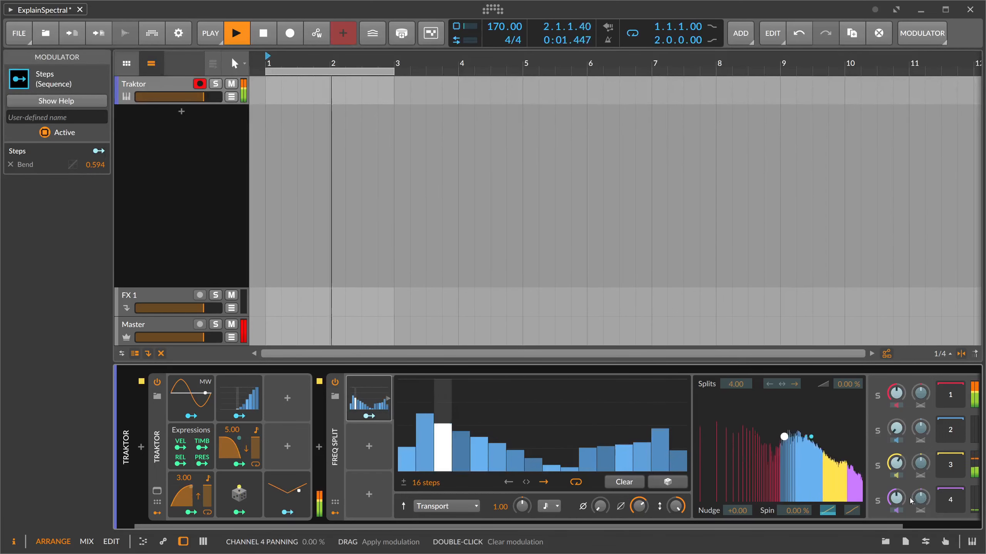
{"action": "left_click", "coordinate": [380, 416]}
{"action": "double_click", "coordinate": [896, 463]}
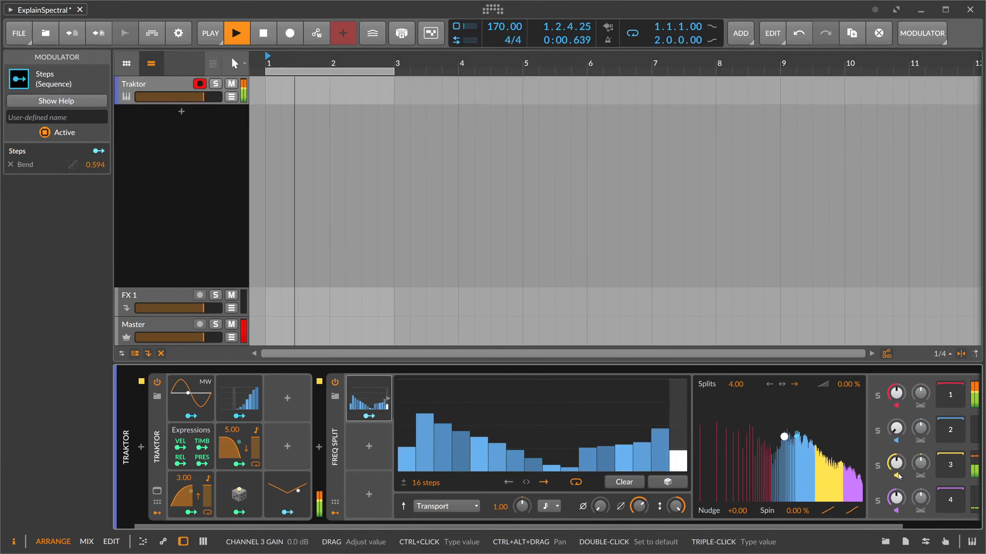
{"action": "left_click_drag", "start_coordinate": [898, 499], "coordinate": [897, 549]}
{"action": "left_click_drag", "start_coordinate": [896, 429], "coordinate": [896, 464]}
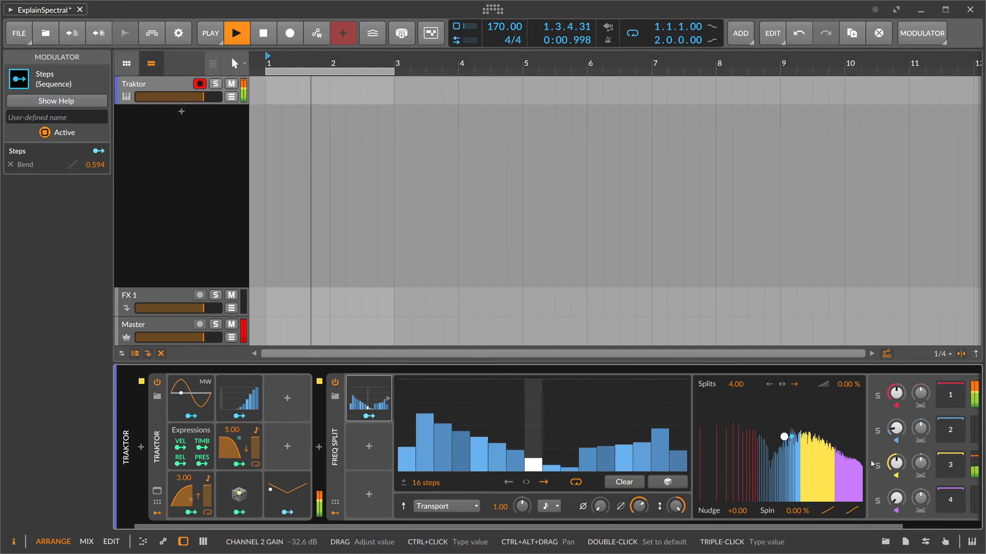
Raise Freq Split's base Bend value and duplicate the Steps modulator into the second modulator slot
{"action": "mouse_move", "coordinate": [828, 510]}
{"action": "left_mouse_down"}
{"action": "mouse_move", "coordinate": [827, 528]}
{"action": "mouse_move", "coordinate": [828, 495]}
{"action": "left_mouse_up"}
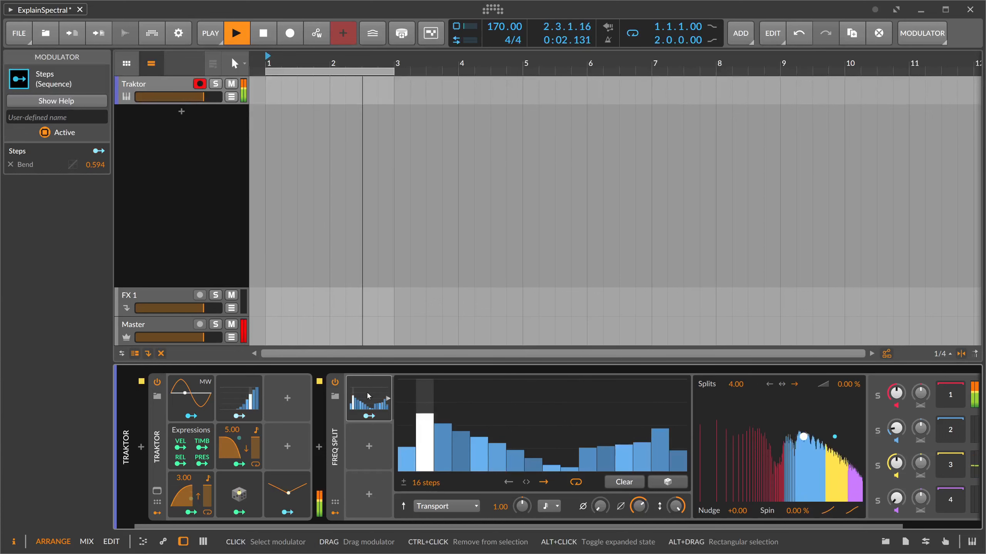
{"action": "left_click_drag", "start_coordinate": [368, 397], "coordinate": [367, 440]}
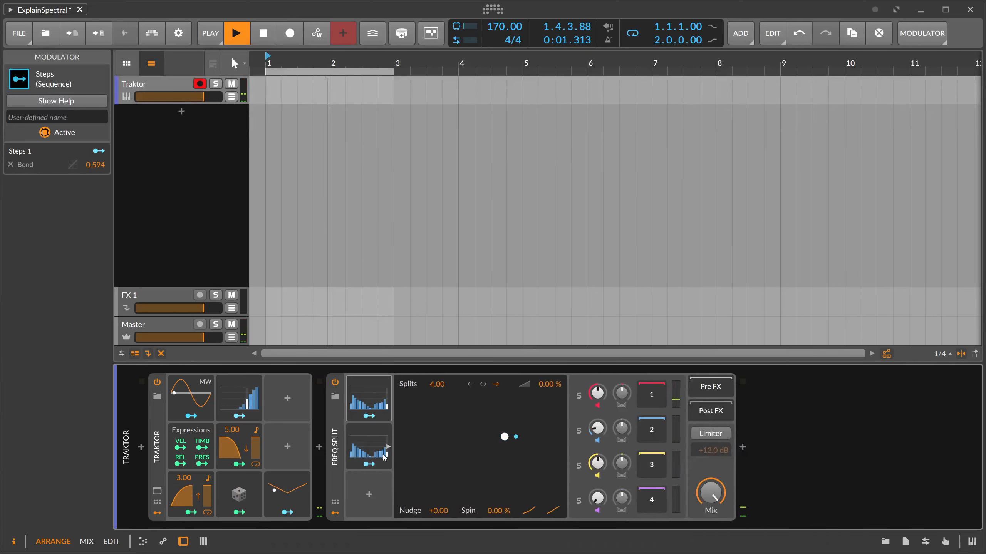
Map the duplicated Steps modulator in the second slot to Freq Split's Bend with an amount of -1.27
{"action": "left_click", "coordinate": [388, 447]}
{"action": "left_click", "coordinate": [371, 465]}
{"action": "left_click", "coordinate": [388, 442]}
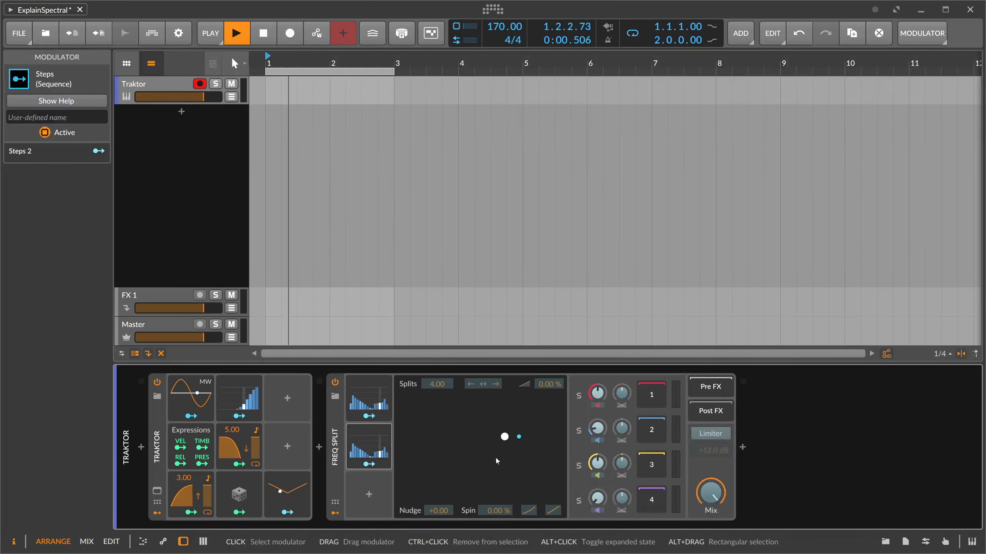
{"action": "mouse_move", "coordinate": [533, 505]}
{"action": "left_mouse_down"}
{"action": "mouse_move", "coordinate": [533, 472]}
{"action": "mouse_move", "coordinate": [533, 492]}
{"action": "left_mouse_up"}
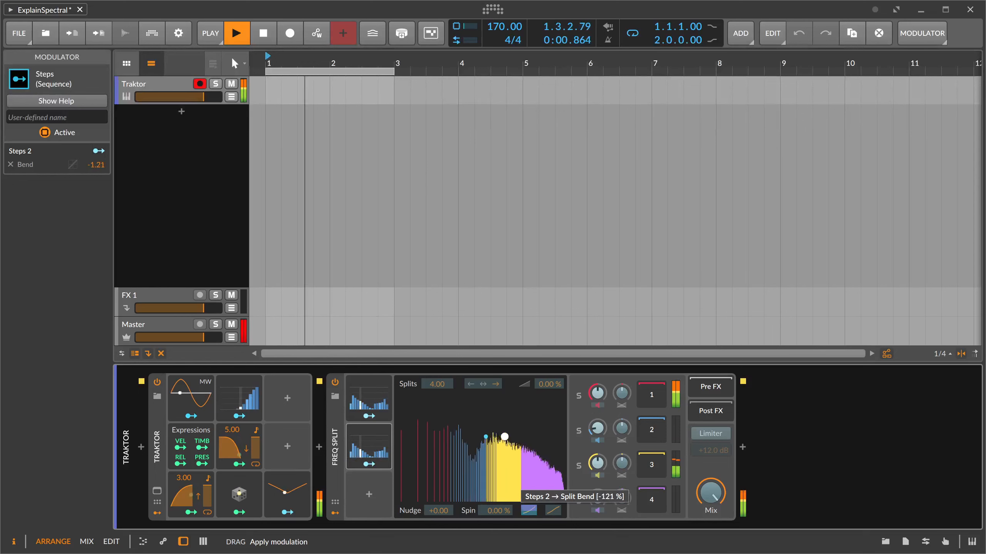
{"action": "left_click_drag", "start_coordinate": [528, 511], "coordinate": [529, 516]}
{"action": "left_click", "coordinate": [382, 465]}
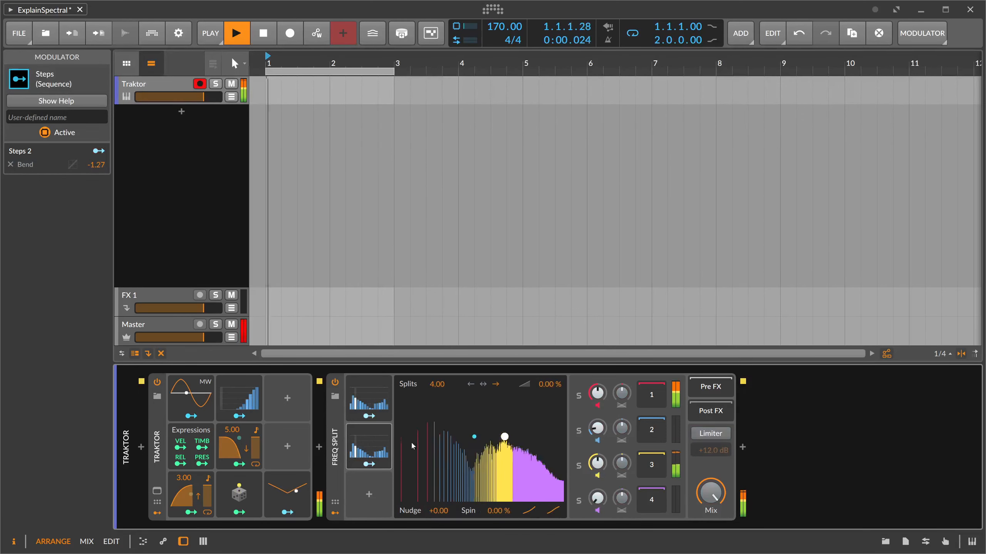
Turn the gains of Freq Split's channels 2 and 4 fully down
{"action": "double_click", "coordinate": [604, 428]}
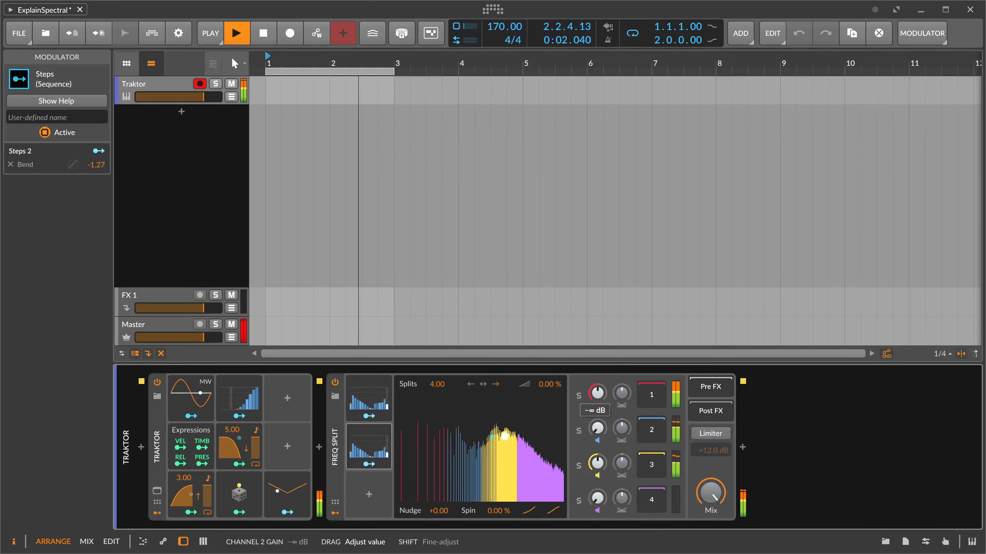
{"action": "double_click", "coordinate": [598, 499]}
{"action": "left_click_drag", "start_coordinate": [597, 498], "coordinate": [597, 547]}
Enable Freq Split's spectral limiter and set its threshold to -36.7 dB
{"action": "left_click", "coordinate": [713, 434]}
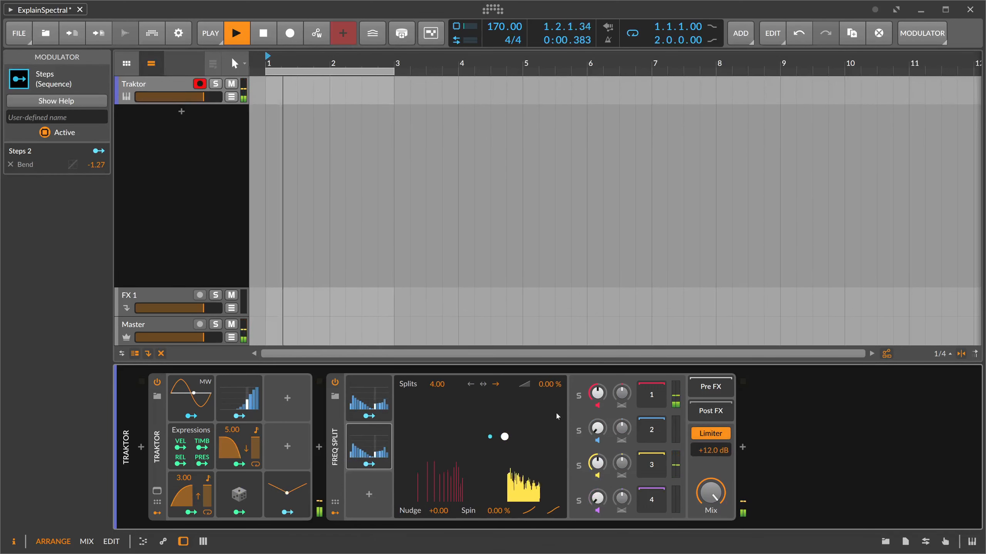
{"action": "left_click_drag", "start_coordinate": [710, 451], "coordinate": [711, 501]}
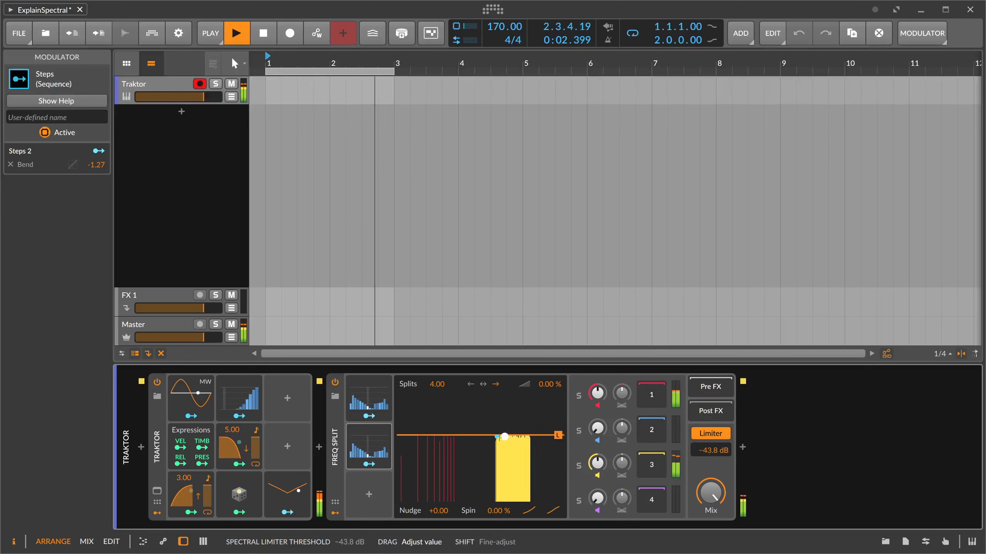
{"action": "left_click_drag", "start_coordinate": [711, 451], "coordinate": [711, 455]}
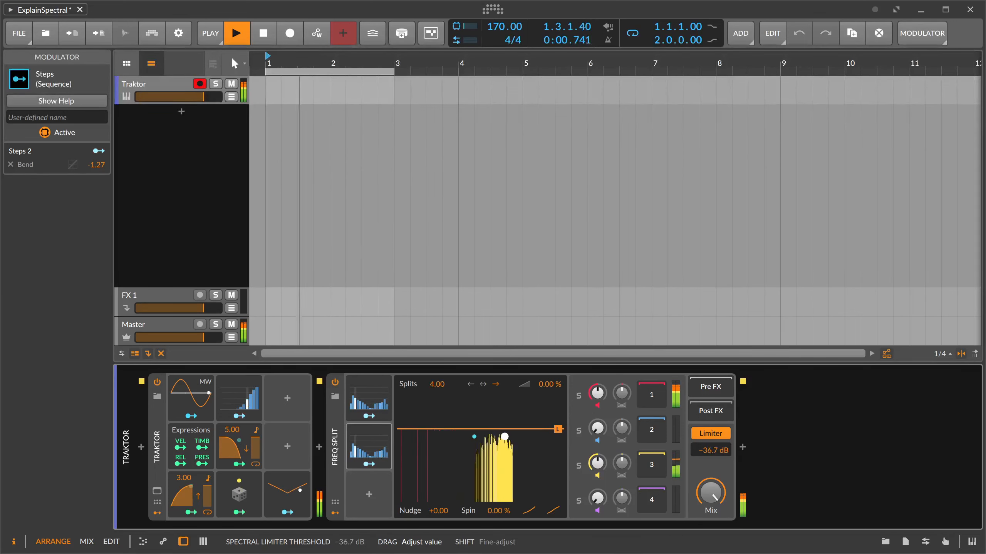
Insert a Peak Limiter after Freq Split, keeping its Input at the default level
{"action": "left_click", "coordinate": [743, 447]}
{"action": "type", "text": "p"}
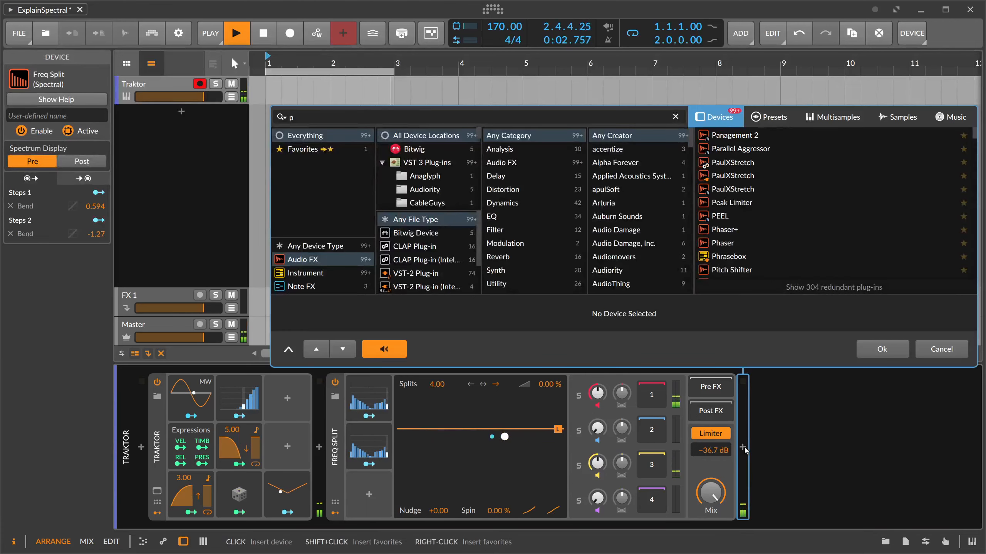
{"action": "type", "text": "eak"}
{"action": "key", "text": "Return"}
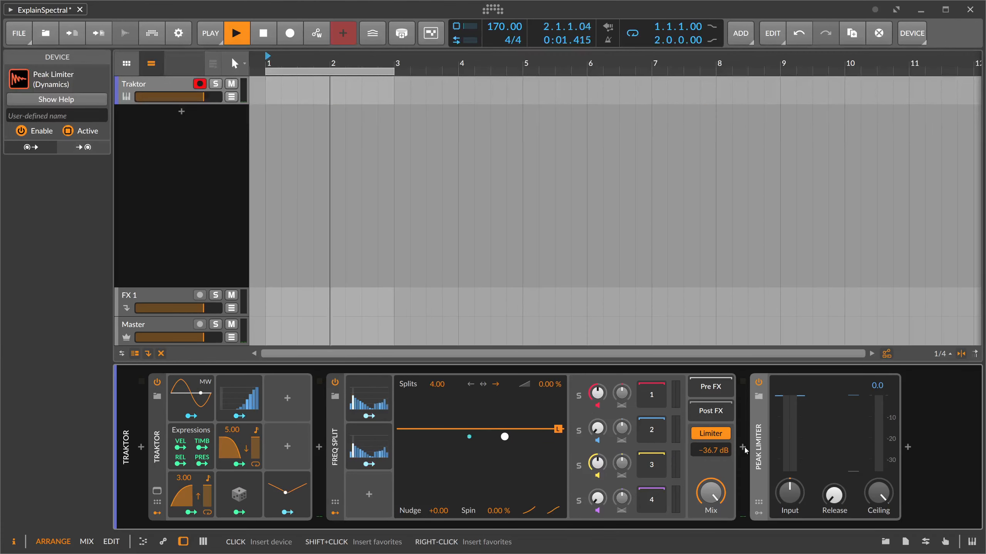
{"action": "mouse_move", "coordinate": [787, 496]}
{"action": "left_mouse_down"}
{"action": "mouse_move", "coordinate": [788, 483]}
{"action": "mouse_move", "coordinate": [788, 492]}
{"action": "left_mouse_up"}
{"action": "double_click", "coordinate": [788, 494]}
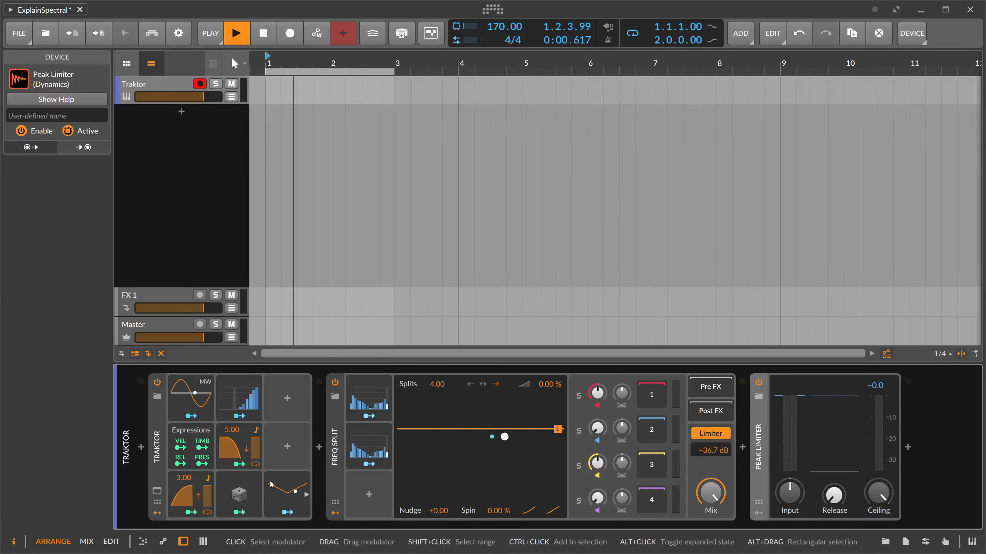
Redraw the second Steps modulator's 16-step pattern so that most steps form a rising curve
{"action": "left_click", "coordinate": [388, 447]}
{"action": "mouse_move", "coordinate": [424, 470]}
{"action": "left_mouse_down"}
{"action": "mouse_move", "coordinate": [644, 393]}
{"action": "mouse_move", "coordinate": [659, 398]}
{"action": "left_mouse_up"}
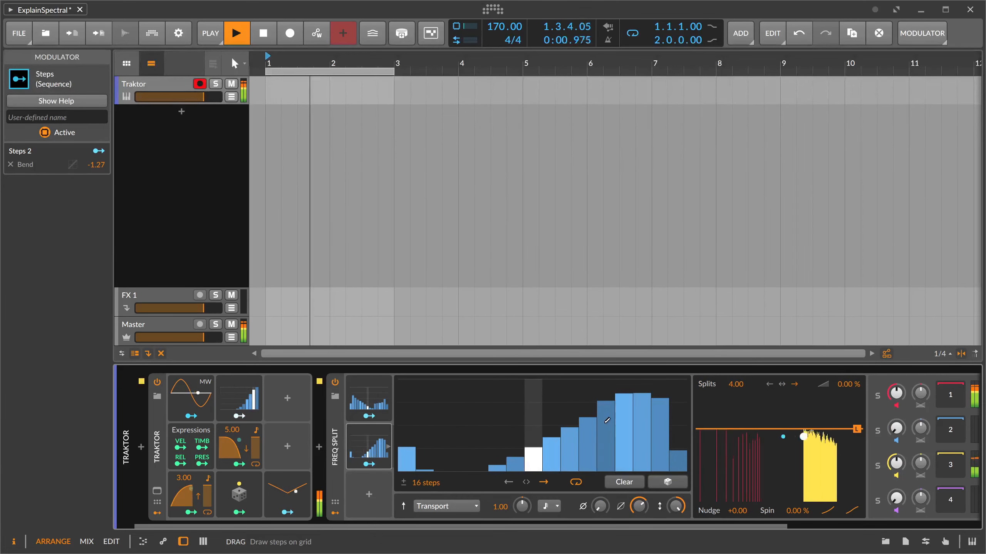
Raise the slope percentage beside Freq Split's split direction to 32.3 % and set Splits to 5.17
{"action": "left_click_drag", "start_coordinate": [407, 525], "coordinate": [518, 524]}
{"action": "left_click", "coordinate": [915, 446]}
{"action": "left_click_drag", "start_coordinate": [706, 384], "coordinate": [706, 352]}
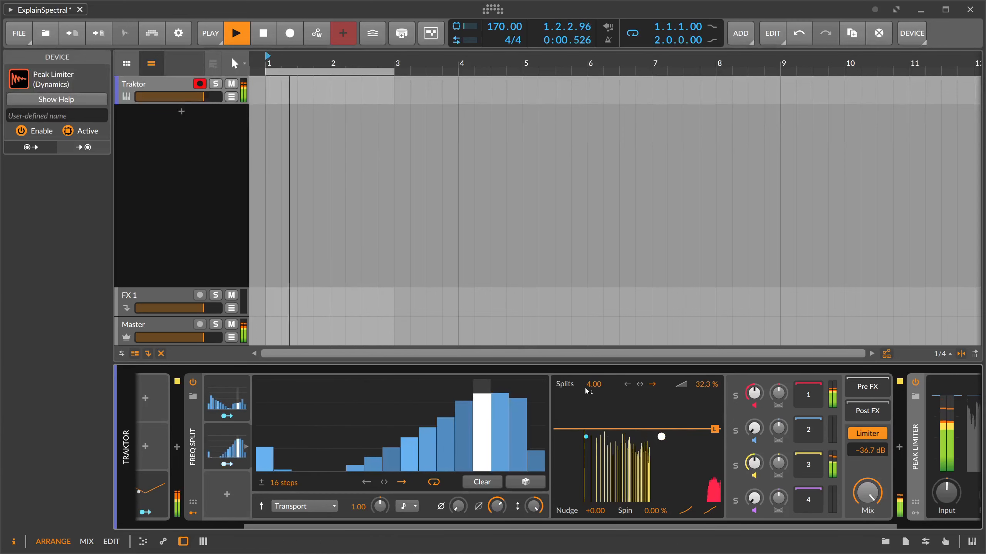
{"action": "mouse_move", "coordinate": [585, 387]}
{"action": "left_mouse_down"}
{"action": "mouse_move", "coordinate": [585, 357]}
{"action": "mouse_move", "coordinate": [585, 387]}
{"action": "left_mouse_up"}
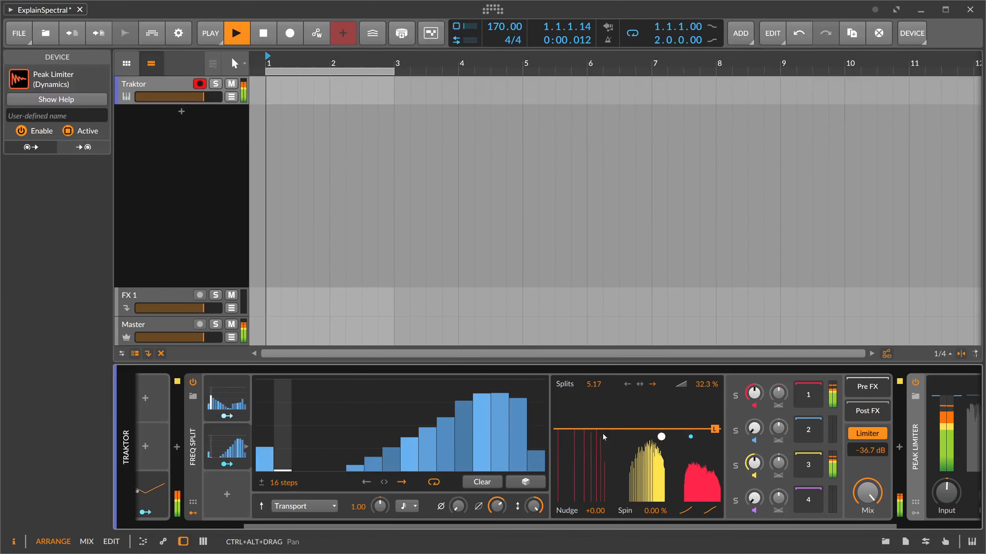
Replace the Traktor sound on the Phase-4 synth with the Wup bass preset
{"action": "left_click_drag", "start_coordinate": [544, 527], "coordinate": [419, 527]}
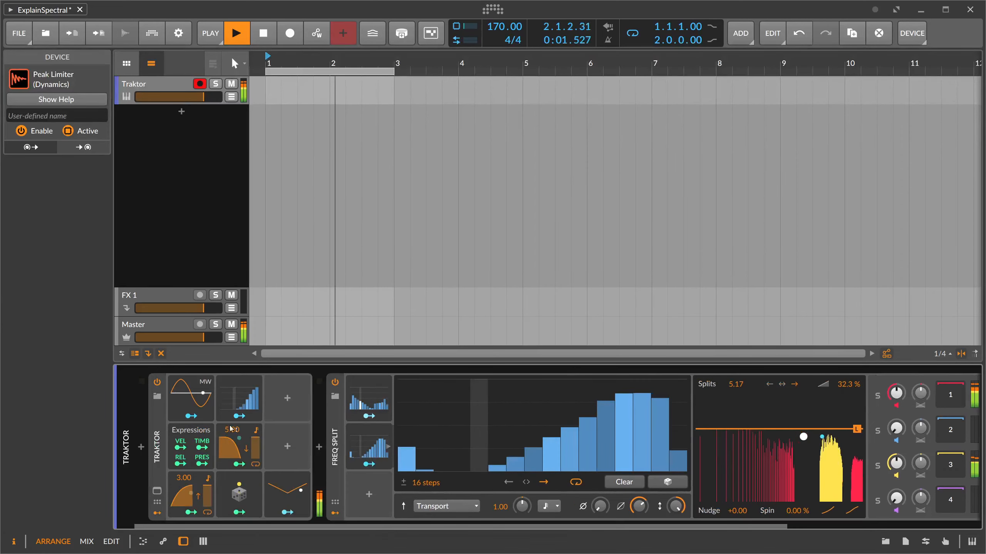
{"action": "left_click", "coordinate": [157, 396]}
{"action": "scroll", "coordinate": [504, 246], "scroll_direction": "down", "scroll_amount": 1}
{"action": "left_click", "coordinate": [493, 285]}
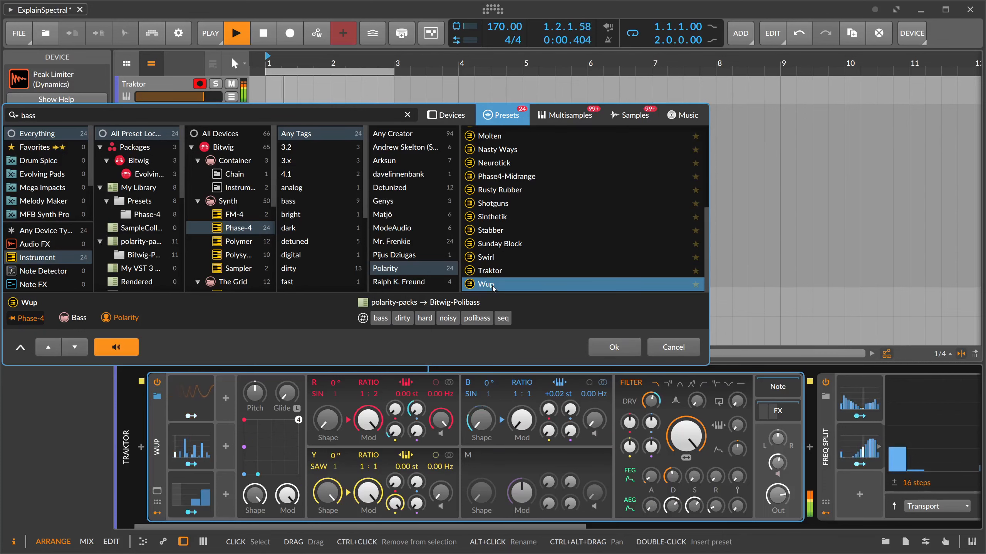
{"action": "left_click", "coordinate": [625, 346]}
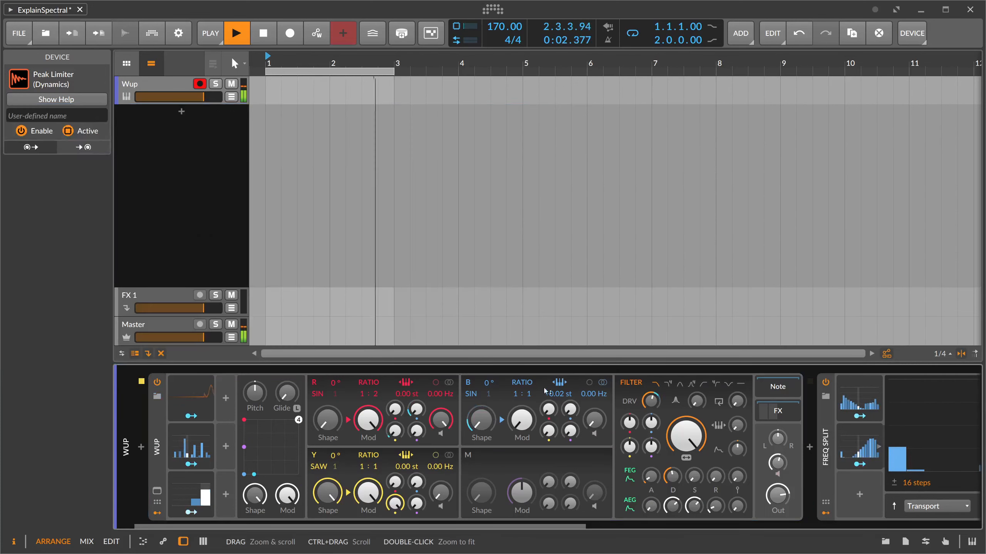
Insert a Distortion between Freq Split and Peak Limiter and set its Drive to +19.3 dB
{"action": "left_click_drag", "start_coordinate": [368, 526], "coordinate": [792, 504]}
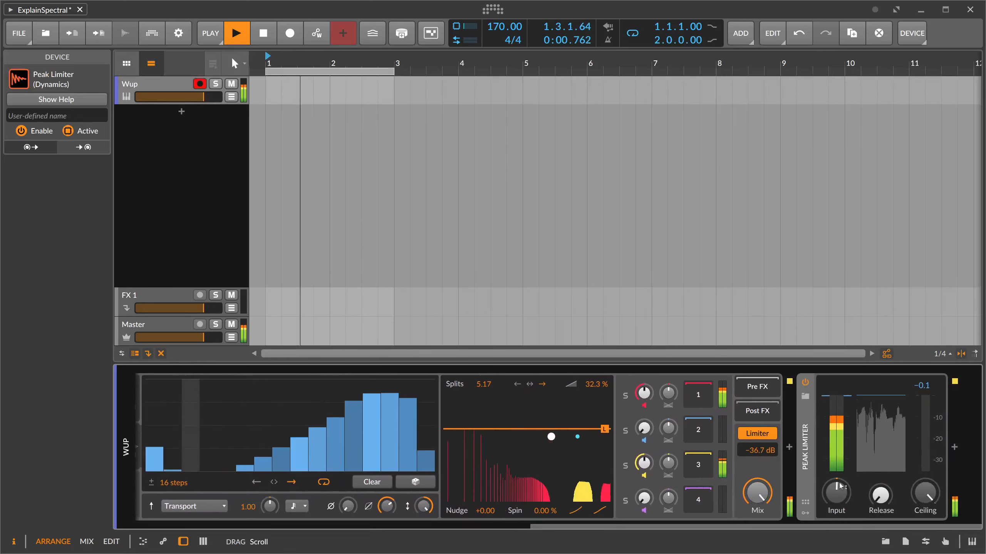
{"action": "left_click", "coordinate": [790, 449]}
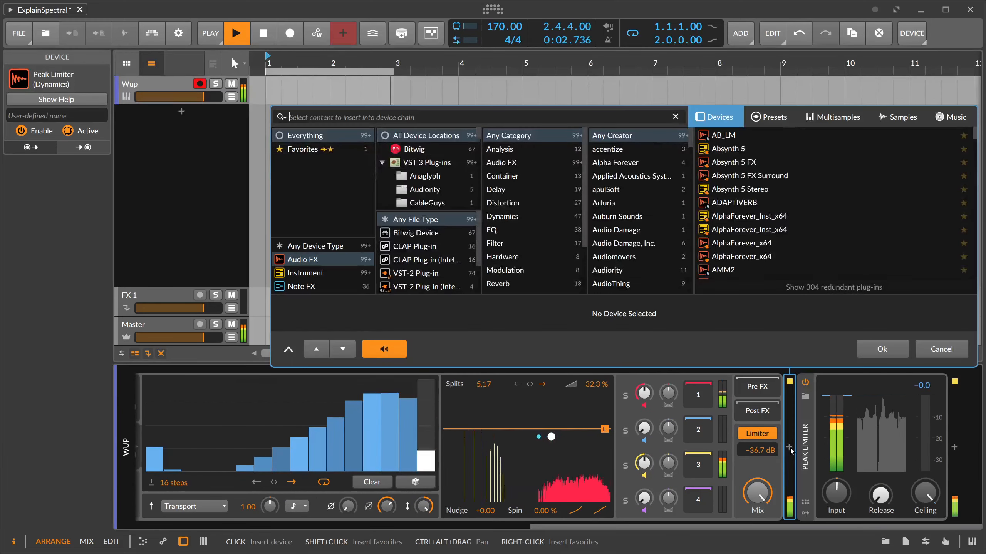
{"action": "type", "text": "dist"}
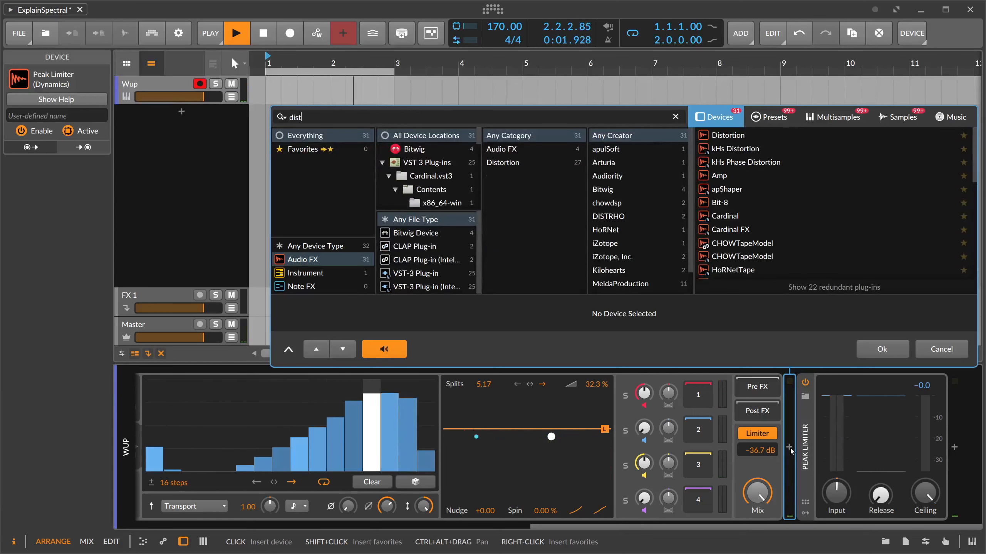
{"action": "key", "text": "Return"}
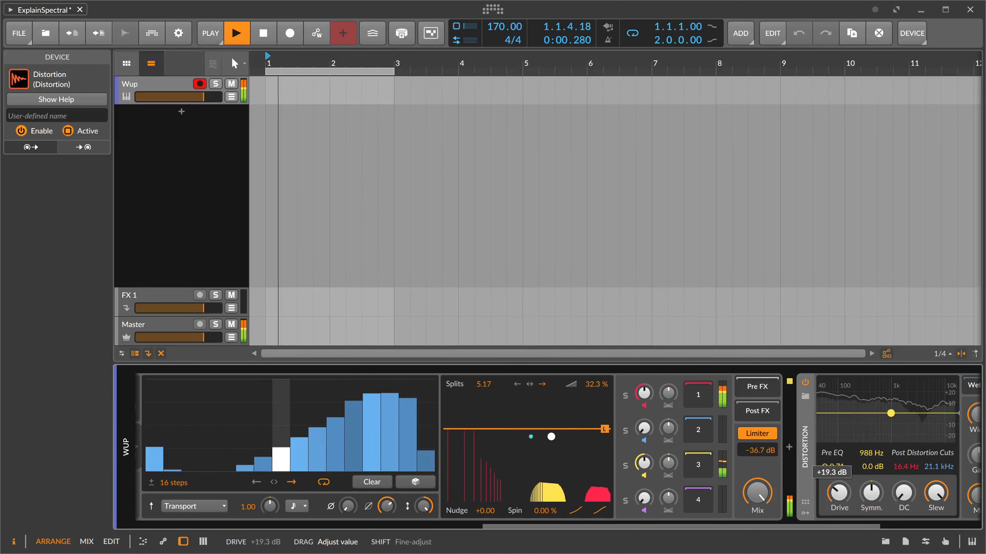
{"action": "mouse_move", "coordinate": [850, 486]}
{"action": "left_mouse_down"}
{"action": "mouse_move", "coordinate": [849, 472]}
{"action": "mouse_move", "coordinate": [839, 495]}
{"action": "left_mouse_up"}
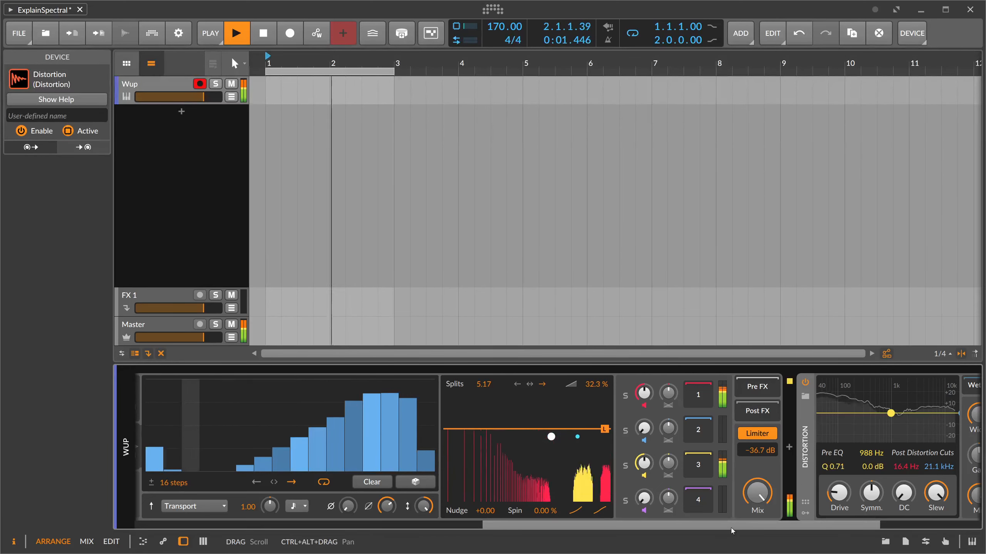
Bypass Freq Split briefly and re-enable it to compare the sound with and without the effect
{"action": "scroll", "coordinate": [471, 408], "scroll_direction": "left", "scroll_amount": 5}
{"action": "left_click", "coordinate": [408, 384]}
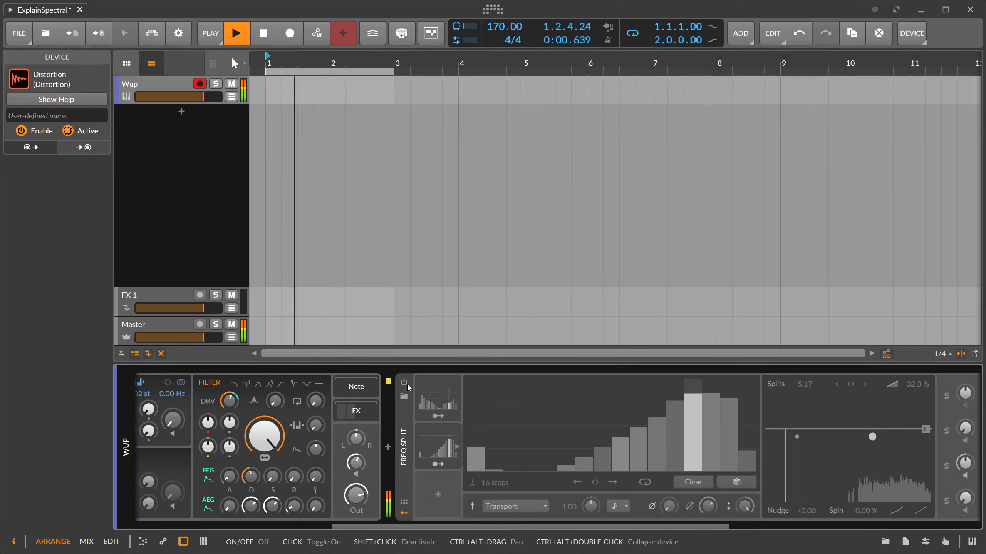
{"action": "left_click", "coordinate": [406, 384]}
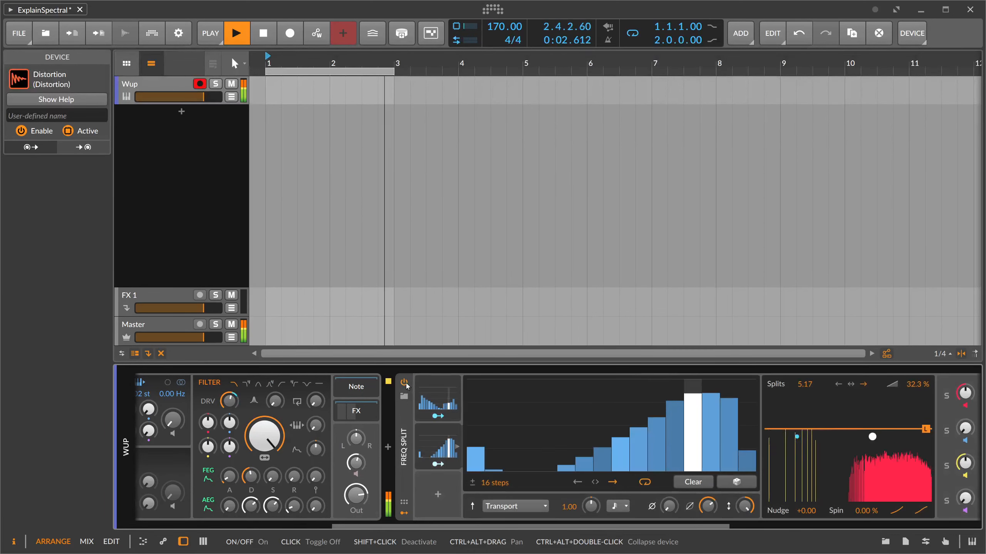
Redraw the second Steps modulator as an irregular pattern with peaks in the early, middle and late steps
{"action": "left_click_drag", "start_coordinate": [483, 521], "coordinate": [542, 521]}
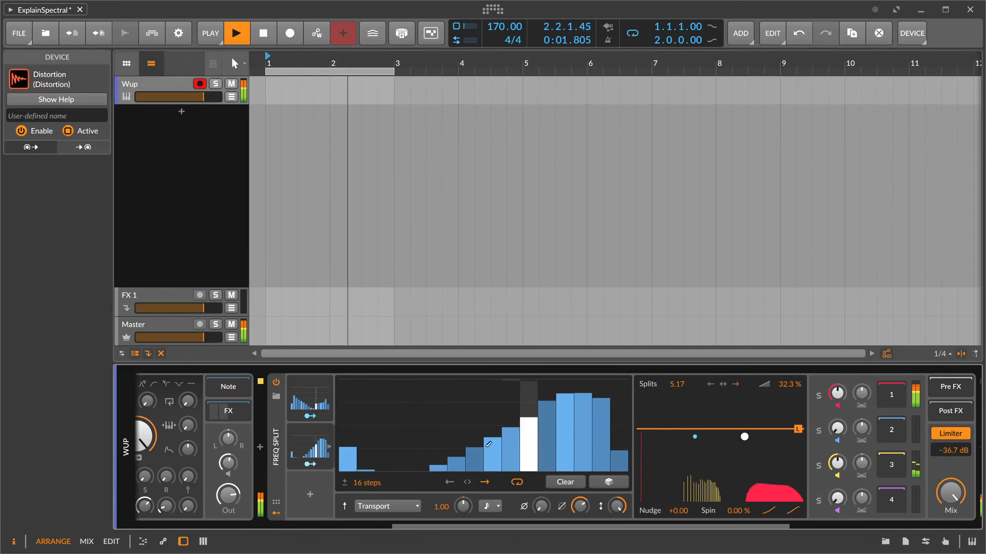
{"action": "mouse_move", "coordinate": [443, 454]}
{"action": "left_mouse_down"}
{"action": "mouse_move", "coordinate": [372, 439]}
{"action": "mouse_move", "coordinate": [602, 467]}
{"action": "mouse_move", "coordinate": [571, 416]}
{"action": "mouse_move", "coordinate": [417, 463]}
{"action": "mouse_move", "coordinate": [528, 423]}
{"action": "mouse_move", "coordinate": [454, 412]}
{"action": "mouse_move", "coordinate": [583, 461]}
{"action": "left_mouse_up"}
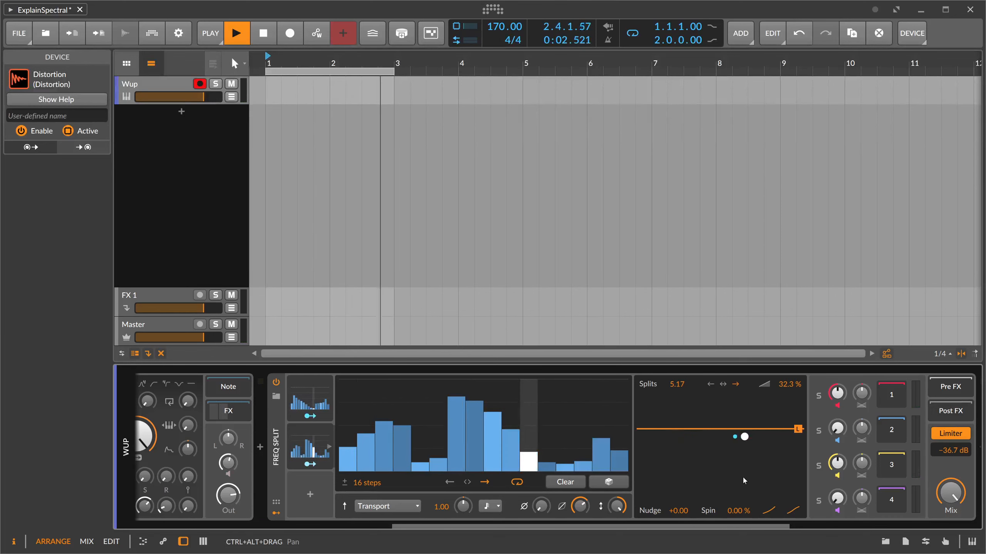
{"action": "left_click_drag", "start_coordinate": [595, 526], "coordinate": [315, 524]}
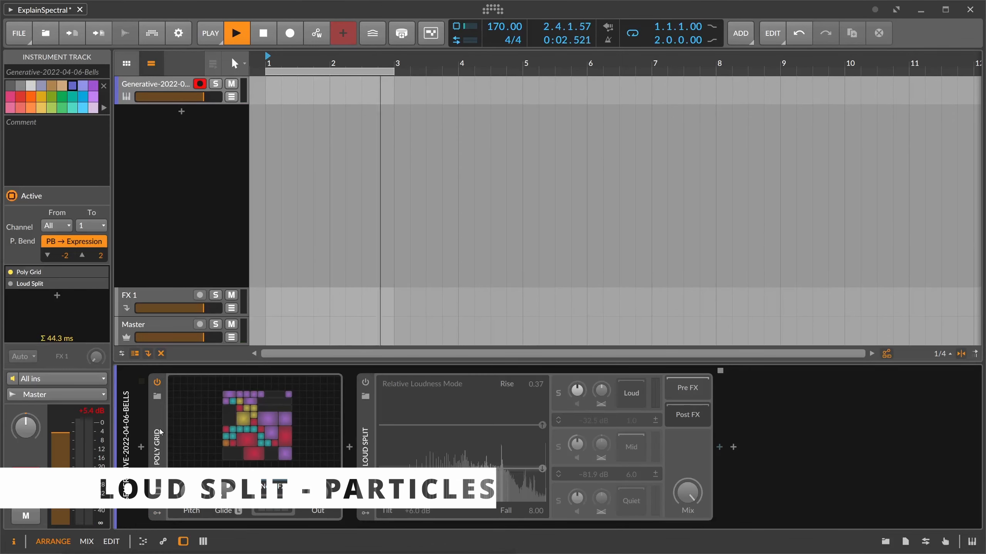
Enable the Loud Split device after the Poly Grid bells patch
{"action": "left_click", "coordinate": [266, 440]}
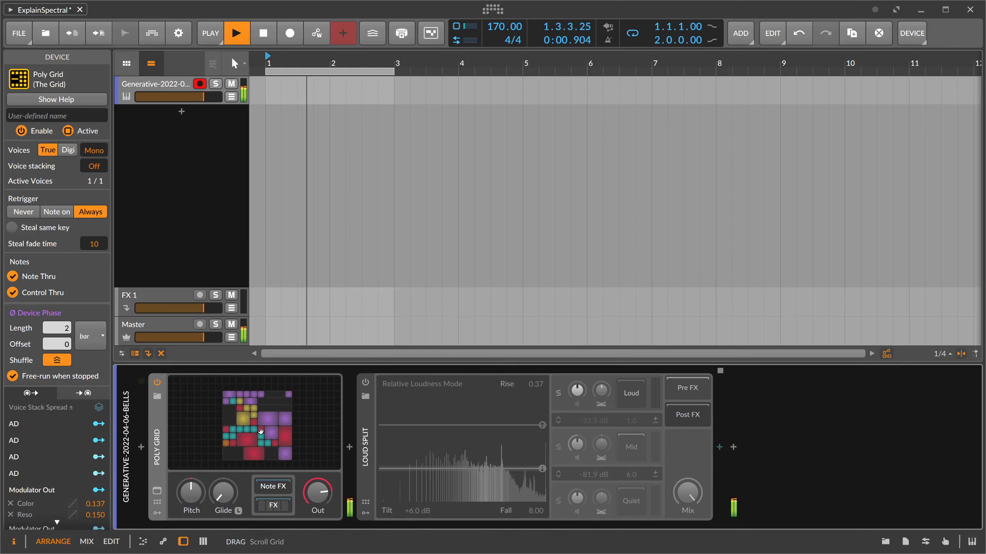
{"action": "left_click", "coordinate": [365, 431]}
{"action": "left_click", "coordinate": [365, 386]}
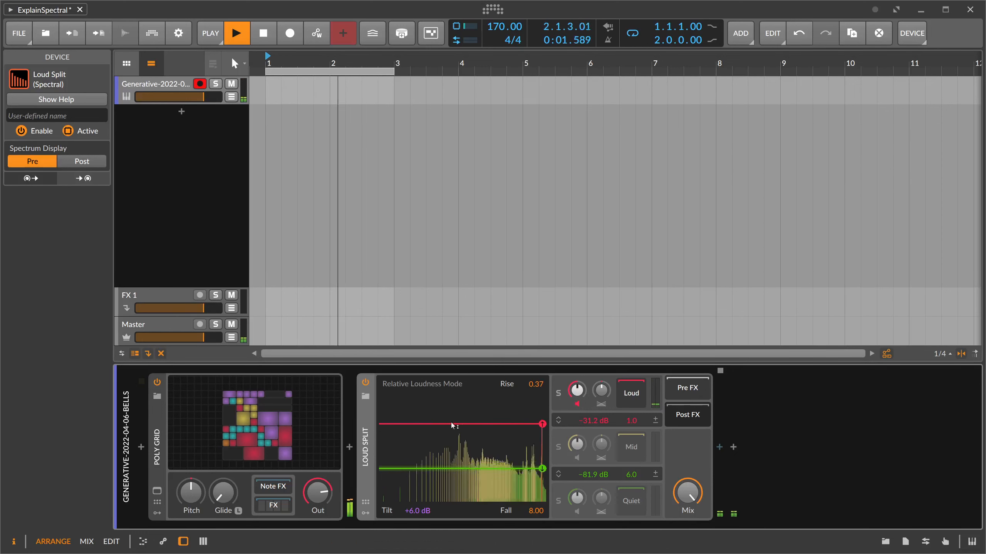
Fine-tune Loud Split's upper threshold to -33.4 dB, comparing the dry and processed sound with Mix
{"action": "left_click_drag", "start_coordinate": [503, 427], "coordinate": [506, 428]}
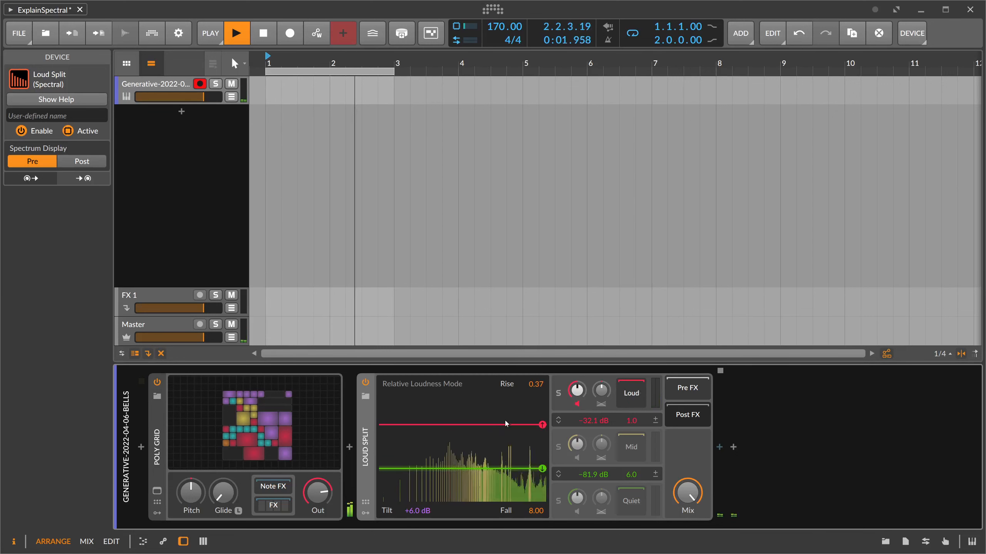
{"action": "left_click_drag", "start_coordinate": [506, 423], "coordinate": [504, 428]}
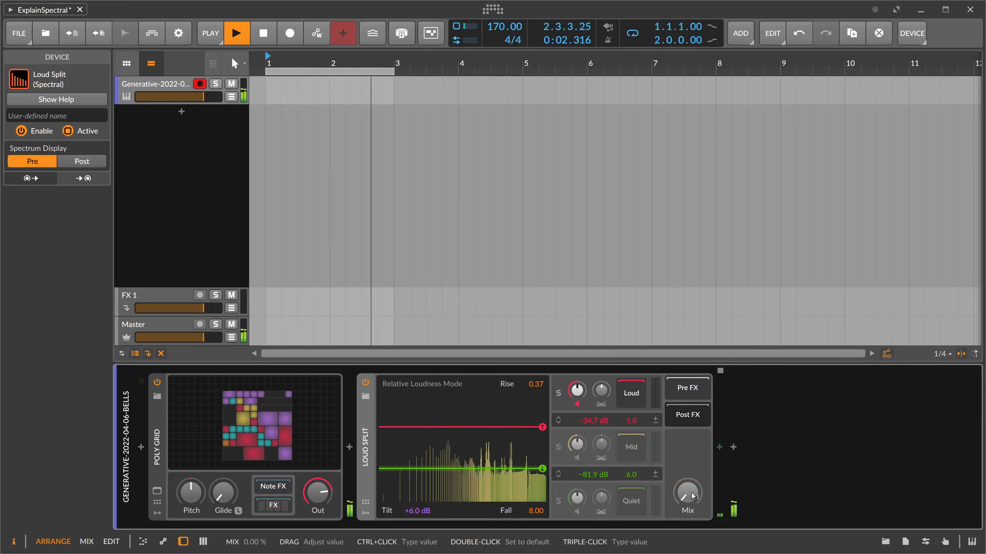
{"action": "left_click_drag", "start_coordinate": [687, 493], "coordinate": [651, 488]}
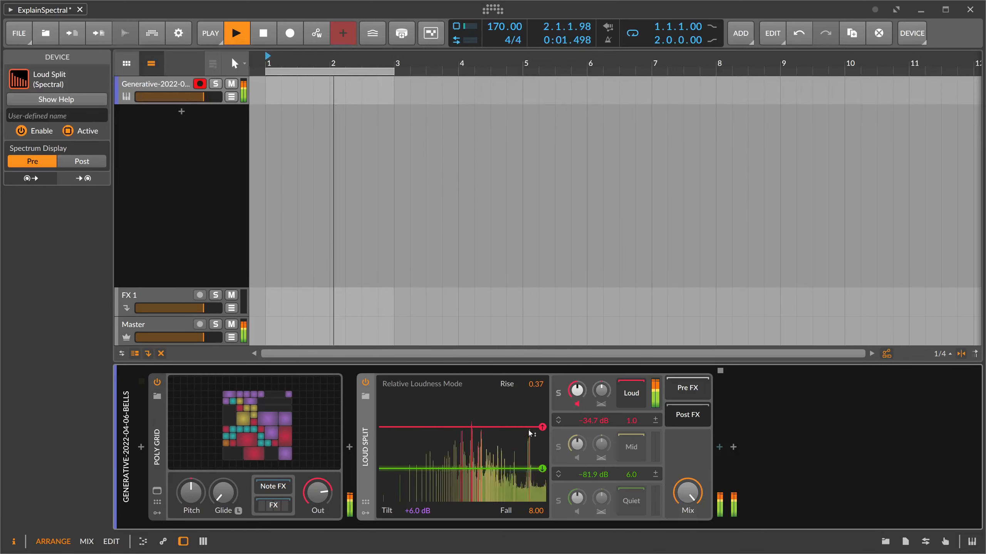
{"action": "left_click_drag", "start_coordinate": [527, 429], "coordinate": [528, 428]}
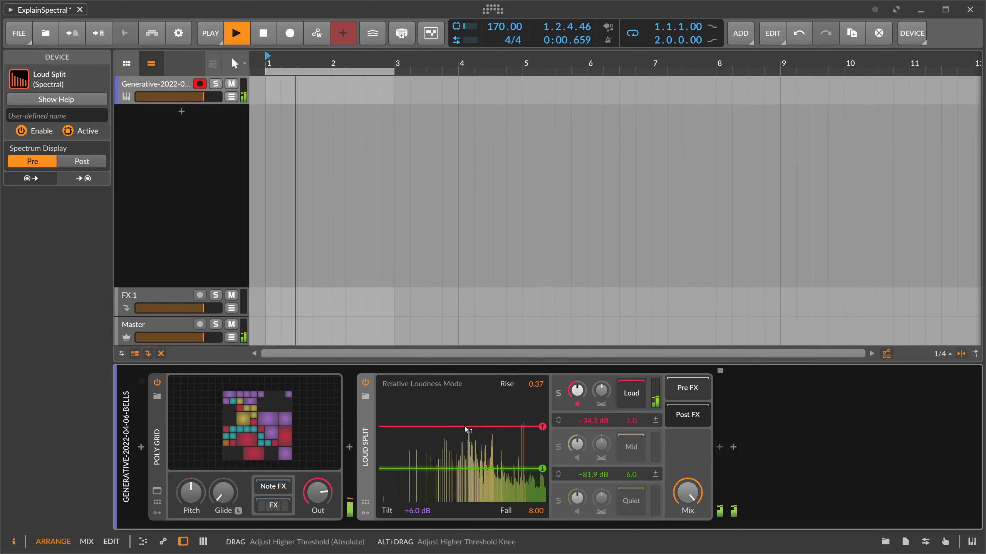
{"action": "left_click_drag", "start_coordinate": [466, 428], "coordinate": [465, 426]}
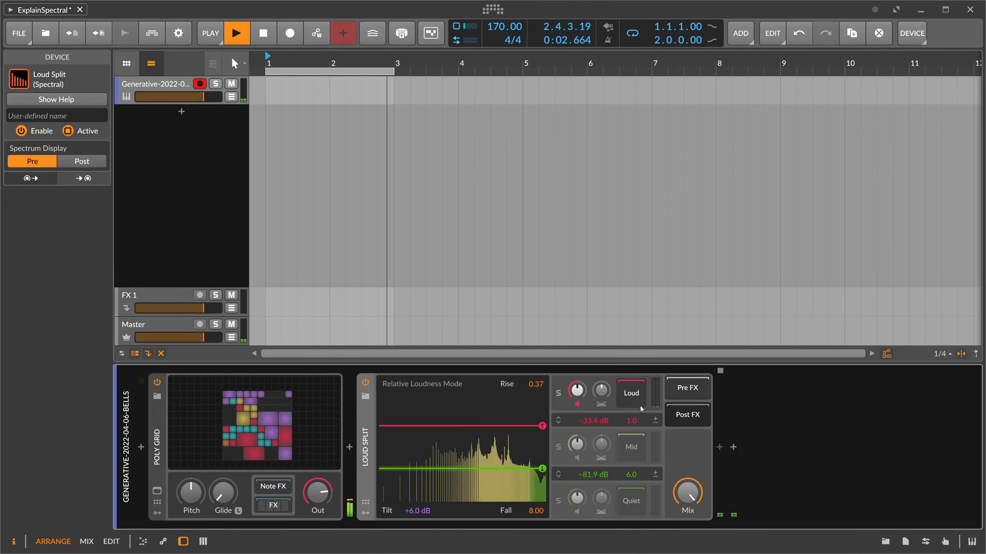
Insert a Reverb into the device chain of Loud Split's Loud channel
{"action": "left_click", "coordinate": [719, 448]}
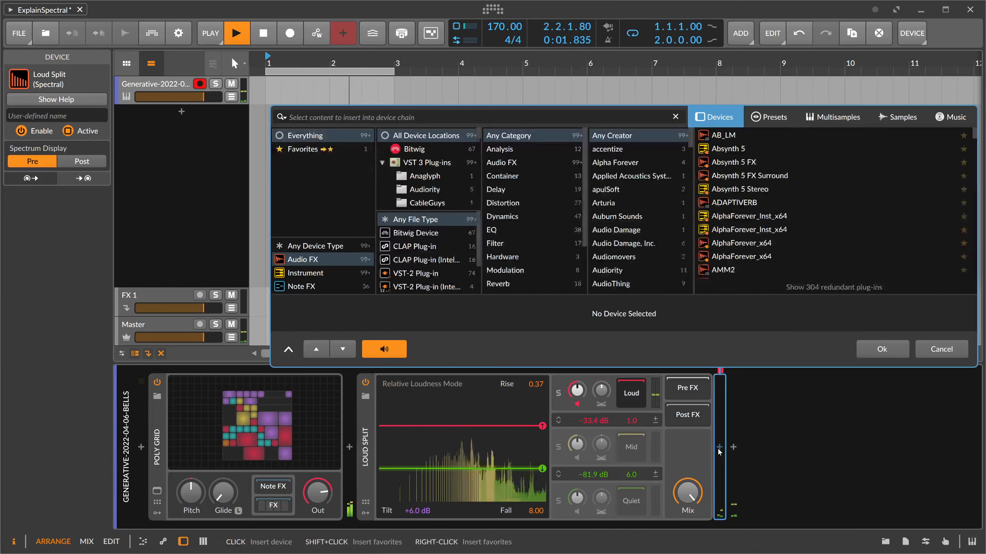
{"action": "type", "text": "reve"}
{"action": "key", "text": "Return"}
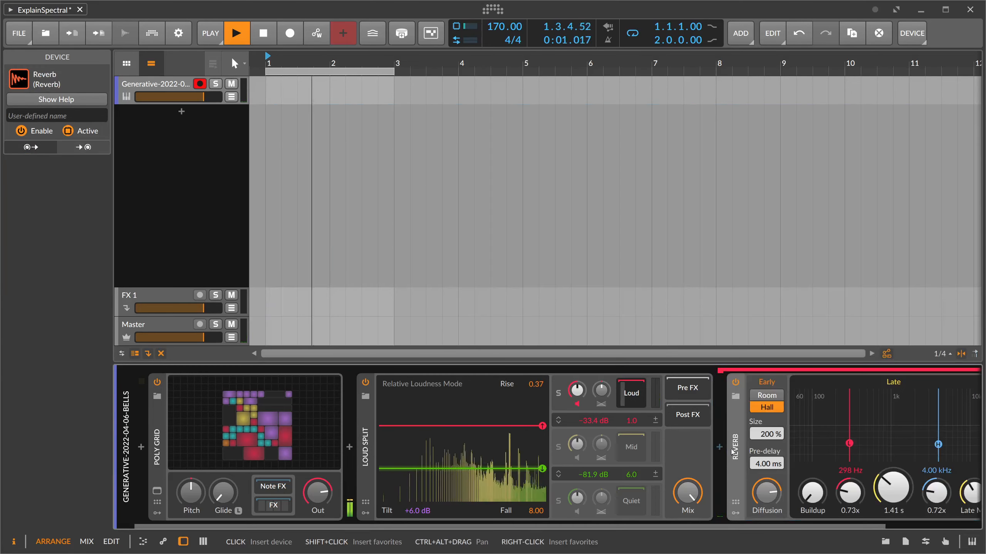
Lengthen the Loud channel Reverb's decay to 19.1 s, turn down its Mix, and raise Loud Split's upper threshold to -30.3 dB
{"action": "left_click_drag", "start_coordinate": [784, 488], "coordinate": [784, 434]}
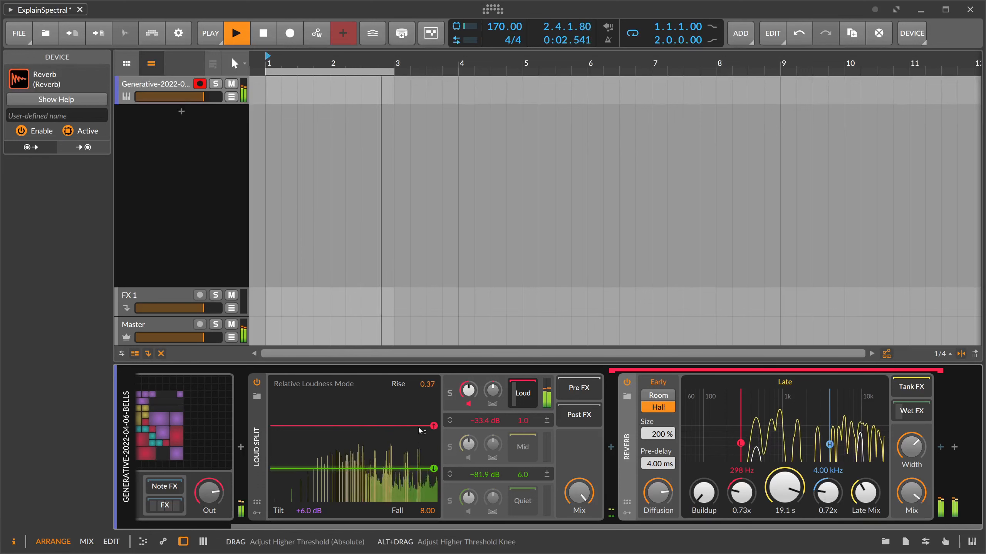
{"action": "left_click_drag", "start_coordinate": [418, 425], "coordinate": [419, 424]}
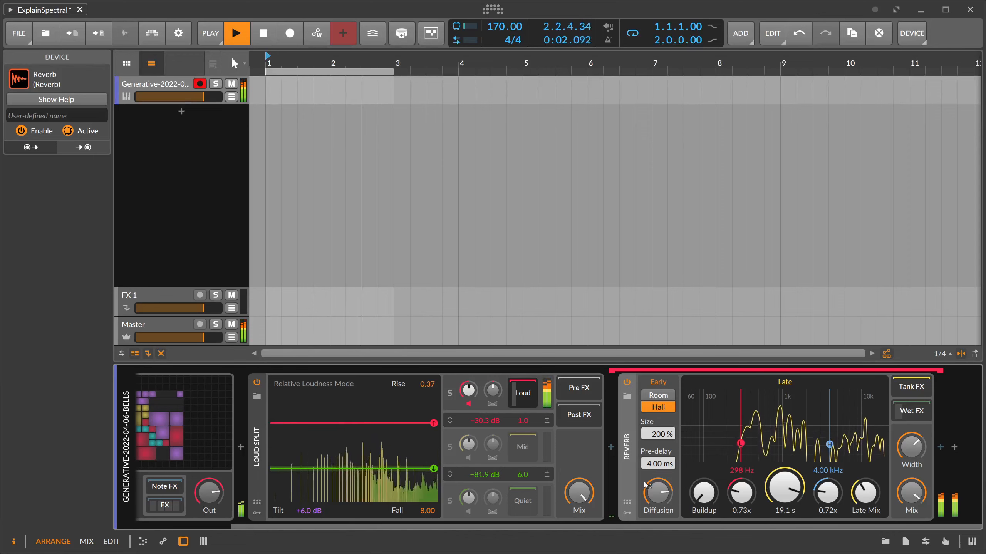
{"action": "left_click_drag", "start_coordinate": [911, 493], "coordinate": [912, 518]}
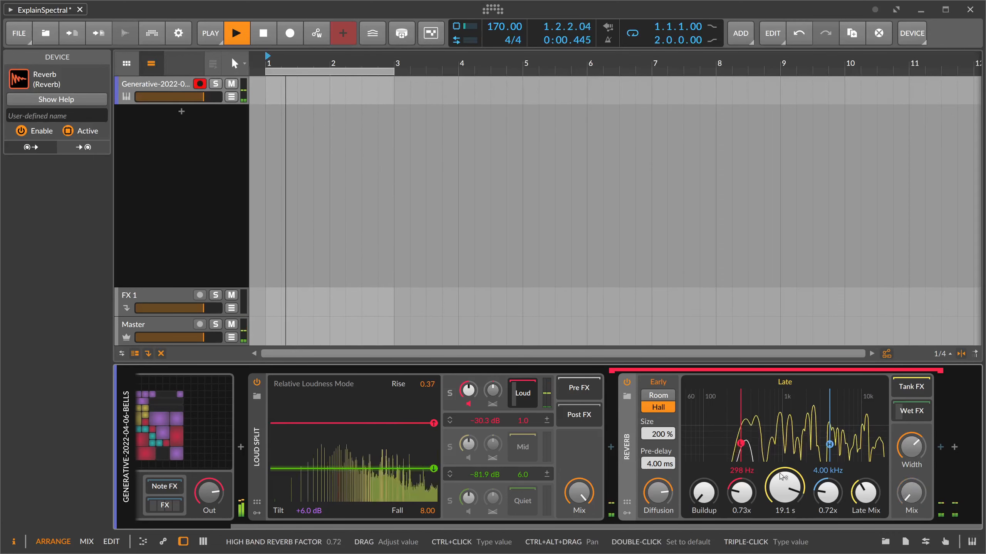
Replace the Reverb in the Loud channel's chain with a Delay-2 and adjust its Mix
{"action": "key", "text": "Delete"}
{"action": "left_click", "coordinate": [719, 448]}
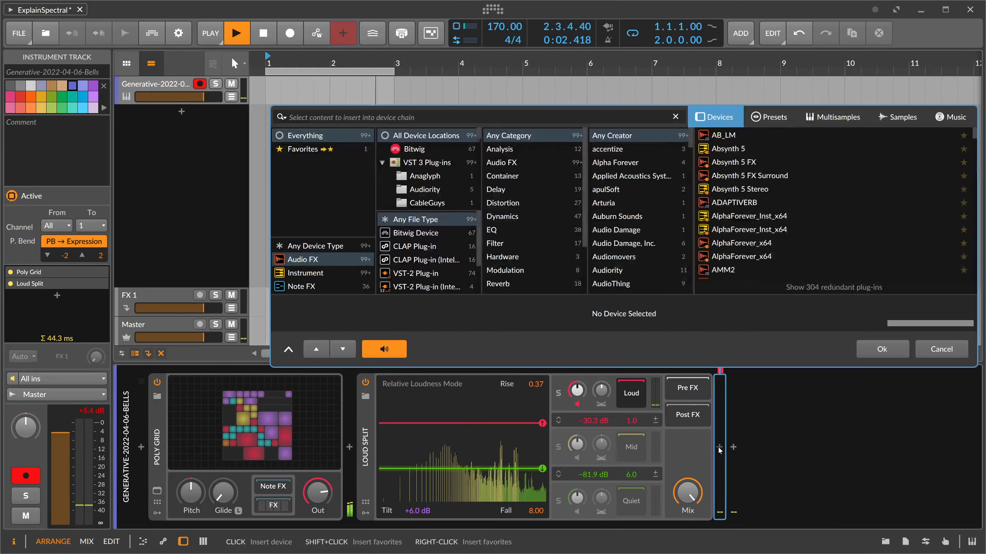
{"action": "type", "text": "del"}
{"action": "key", "text": "Down"}
{"action": "key", "text": "Down"}
{"action": "key", "text": "Down"}
{"action": "key", "text": "Return"}
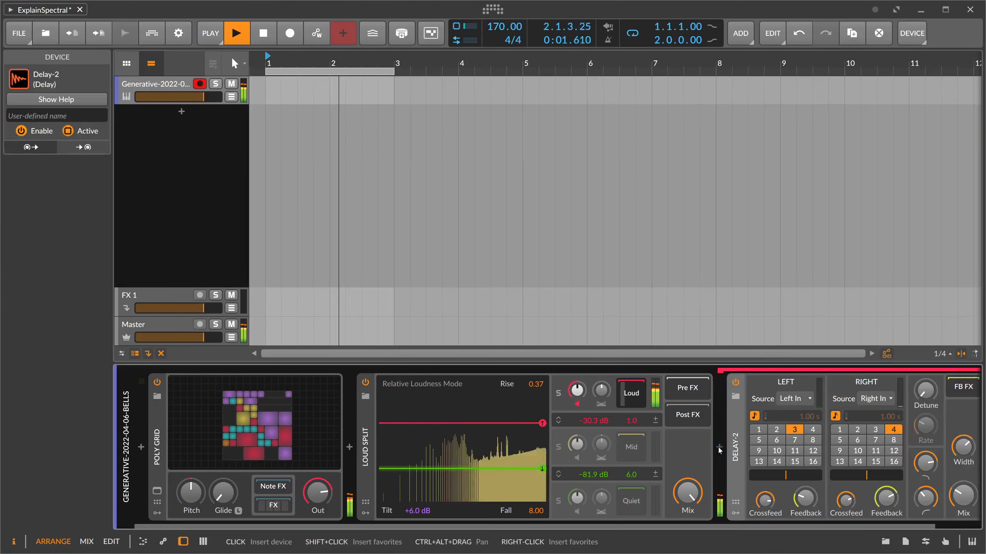
{"action": "left_click_drag", "start_coordinate": [914, 496], "coordinate": [914, 490]}
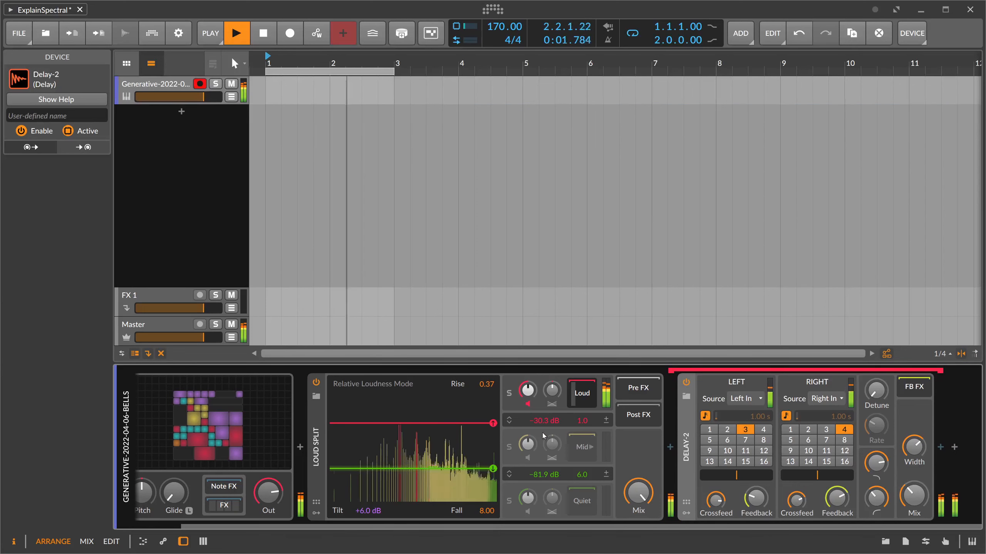
Turn on Loud Split's Mid channel, adjust its gain and show its empty device chain
{"action": "left_click", "coordinate": [527, 459]}
{"action": "left_click_drag", "start_coordinate": [528, 445], "coordinate": [527, 447]}
{"action": "left_click", "coordinate": [587, 447]}
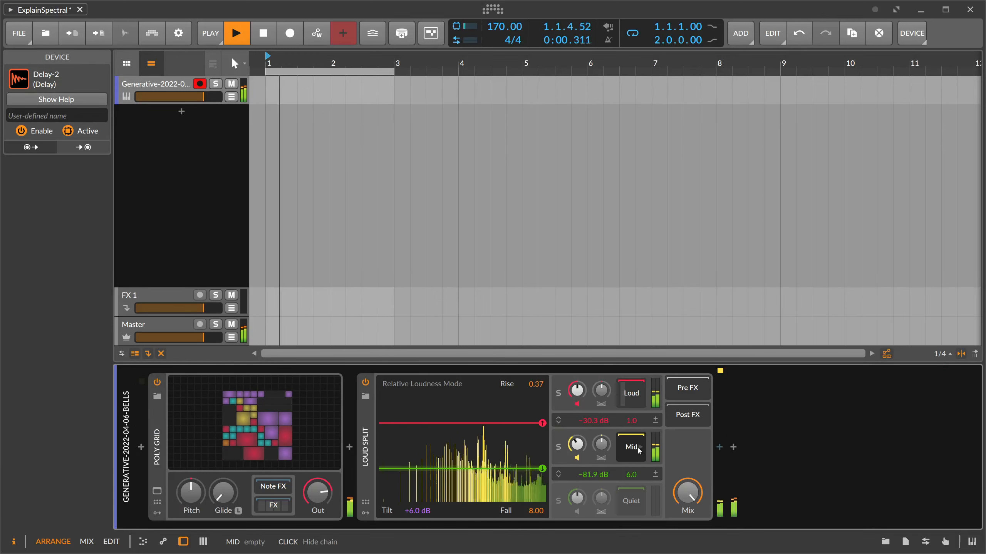
Insert a Reverb with a 1.84 s decay and adjusted Mix into the Mid channel, and raise that channel's gain
{"action": "left_click", "coordinate": [720, 448]}
{"action": "type", "text": "rever"}
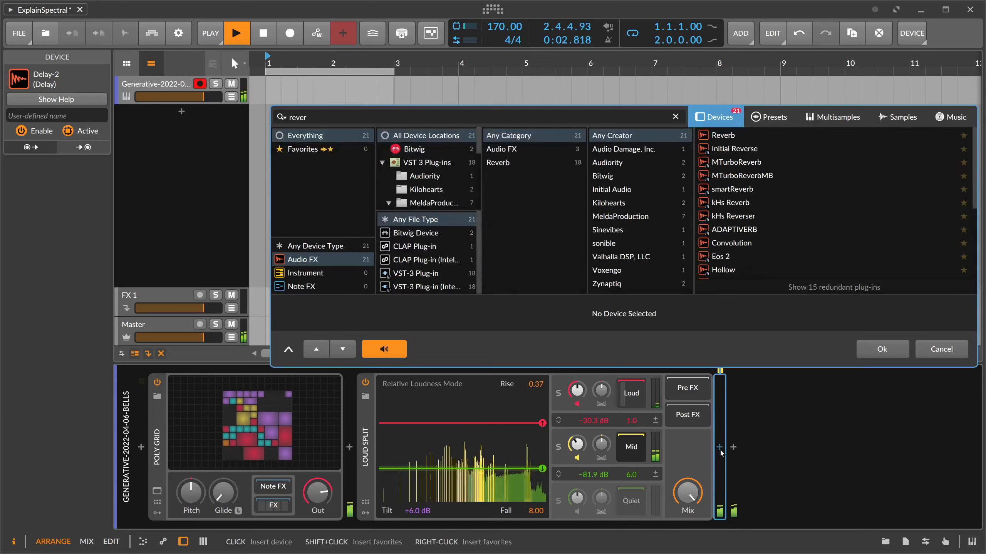
{"action": "key", "text": "Down"}
{"action": "key", "text": "Return"}
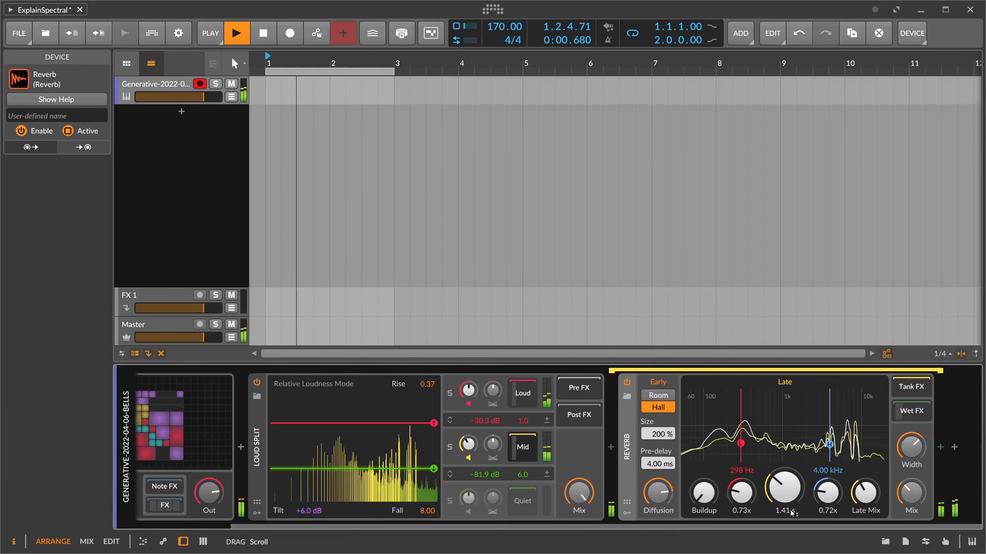
{"action": "left_click_drag", "start_coordinate": [907, 496], "coordinate": [907, 487]}
{"action": "left_click_drag", "start_coordinate": [784, 489], "coordinate": [784, 478]}
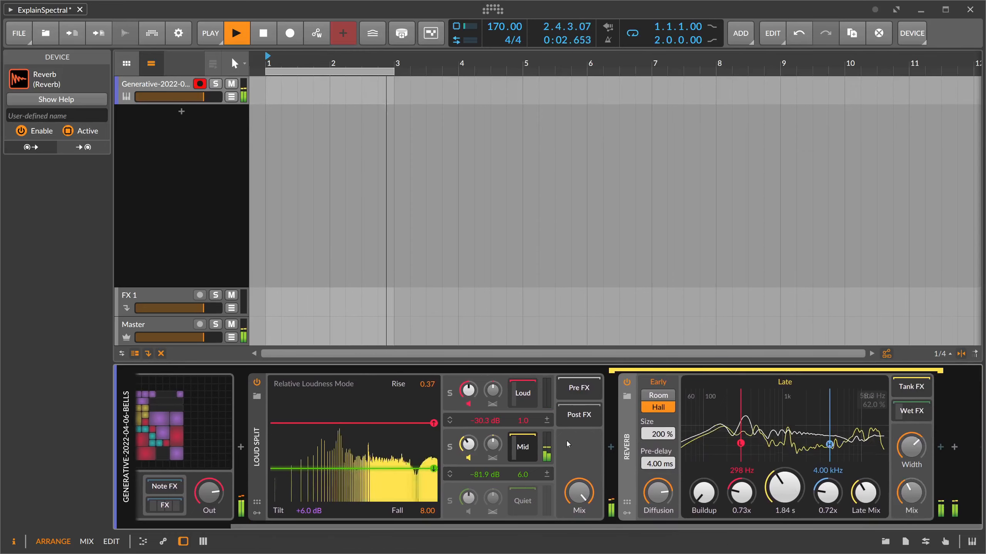
{"action": "left_click_drag", "start_coordinate": [469, 445], "coordinate": [469, 444]}
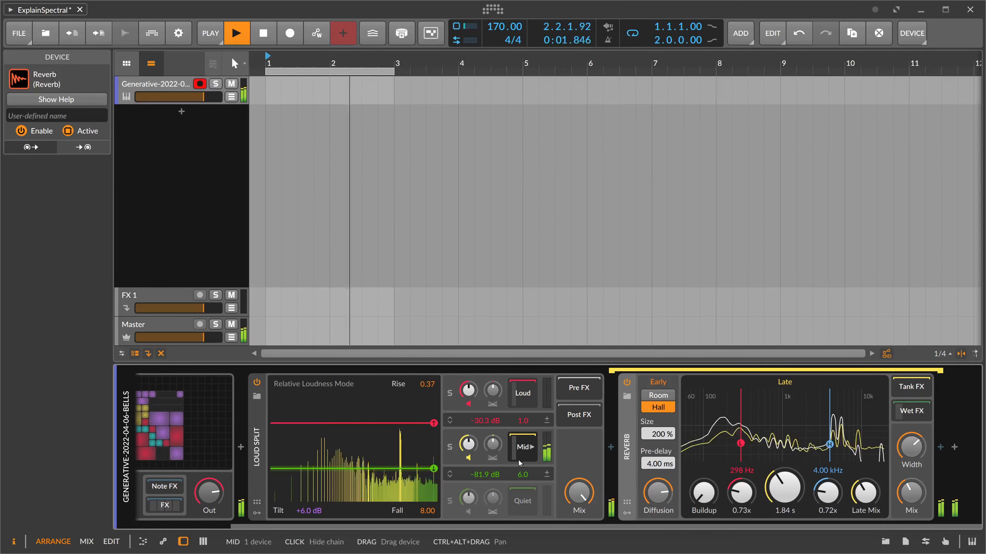
{"action": "left_click_drag", "start_coordinate": [530, 527], "coordinate": [520, 526]}
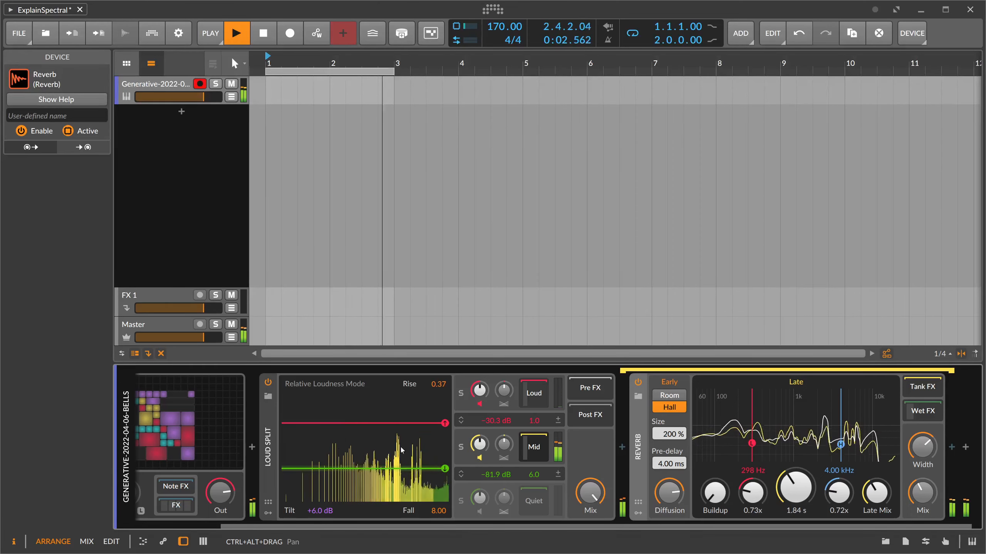
Show the Loud channel's delay chain and audition the Loud and Mid channels in solo
{"action": "left_click", "coordinate": [535, 398]}
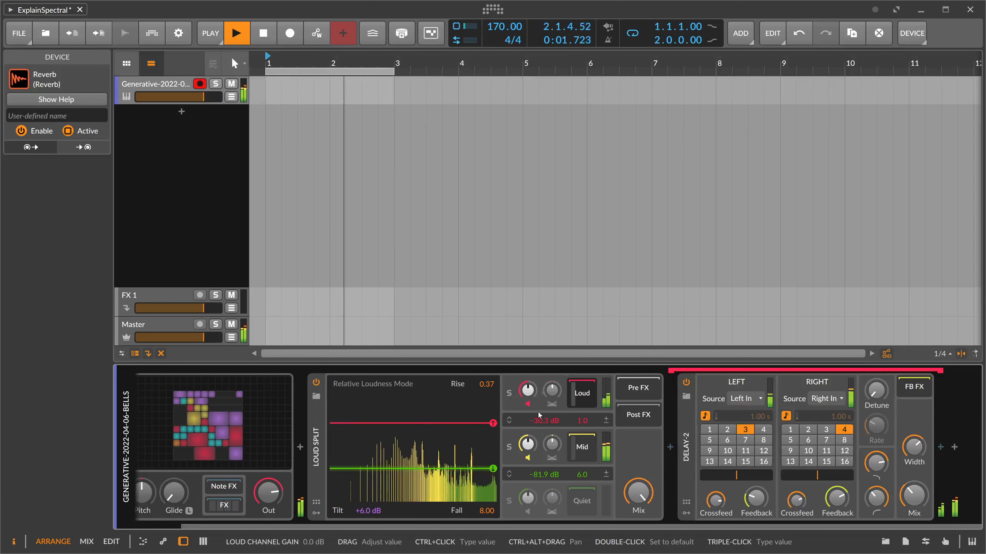
{"action": "left_click", "coordinate": [510, 394]}
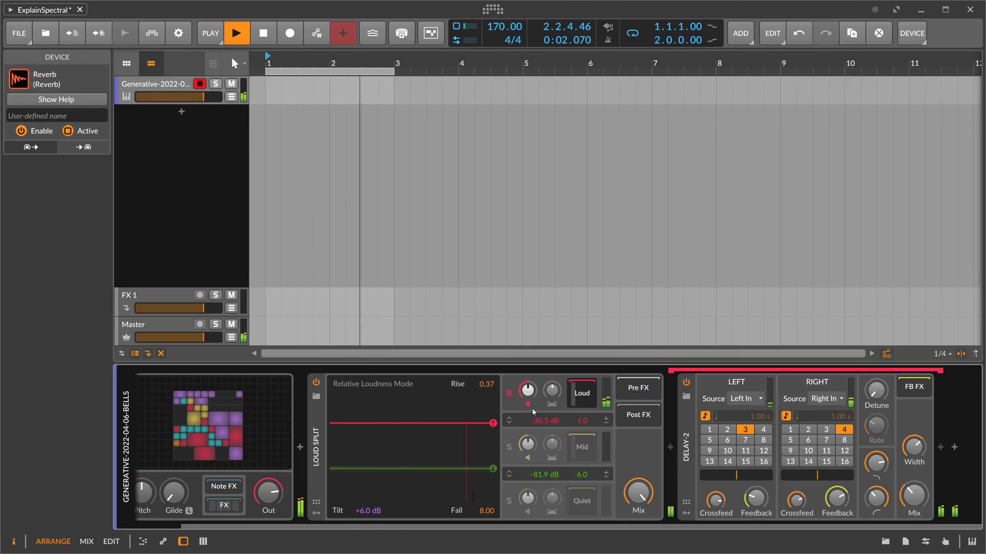
{"action": "left_click", "coordinate": [513, 448]}
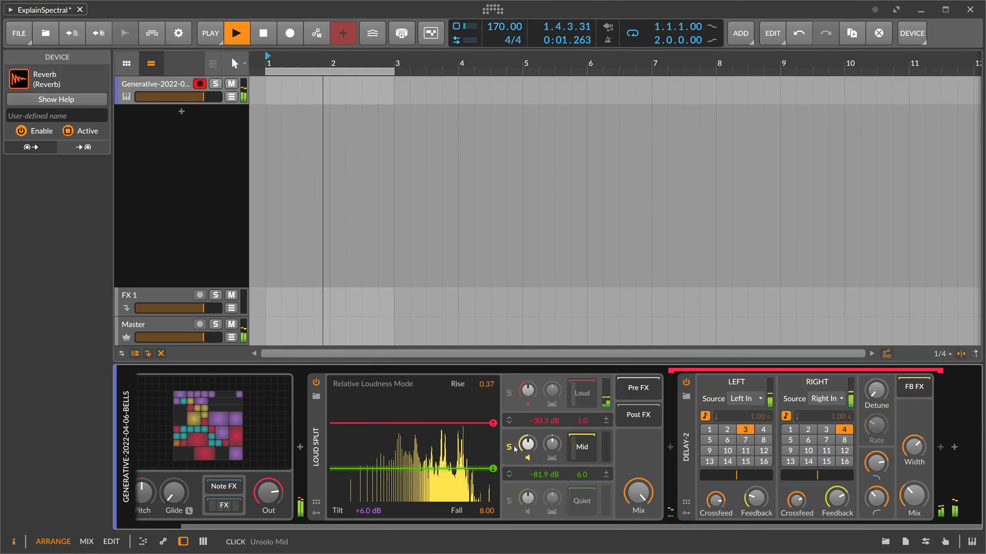
{"action": "left_click", "coordinate": [529, 452]}
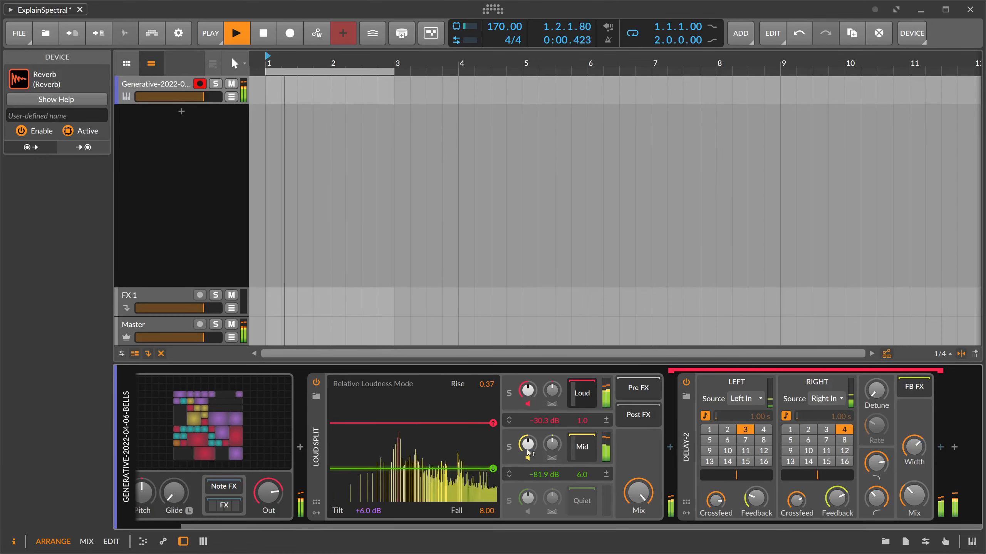
Turn on the Quiet channel and raise Loud Split's lower threshold to -66.6 dB, soloing Mid and Quiet to check the split
{"action": "left_click", "coordinate": [582, 447]}
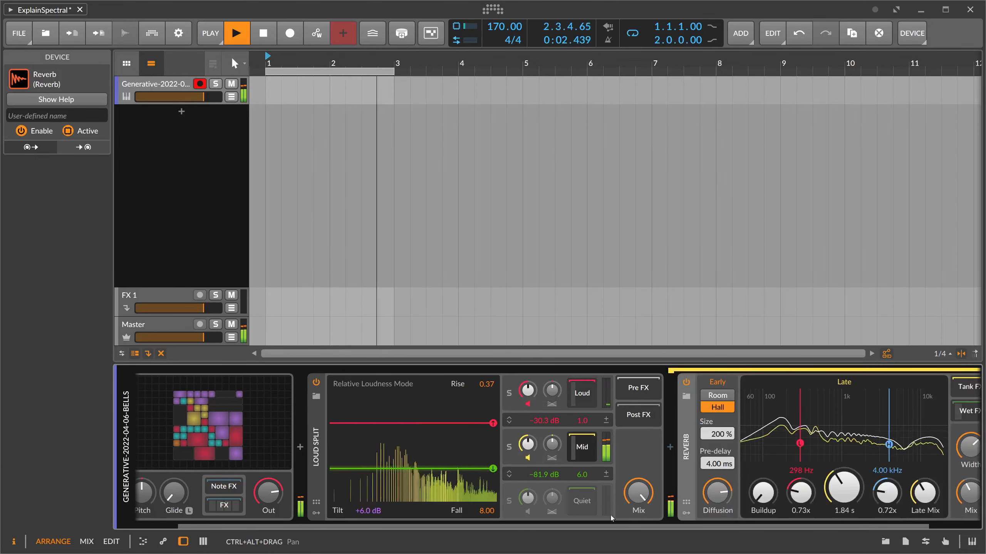
{"action": "left_click_drag", "start_coordinate": [605, 526], "coordinate": [639, 525]}
{"action": "left_click", "coordinate": [471, 448]}
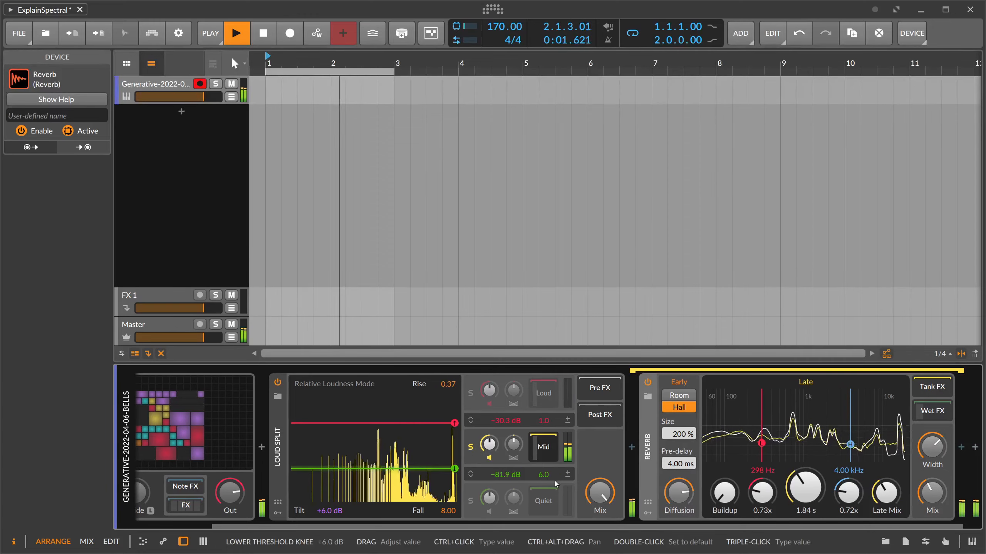
{"action": "left_click_drag", "start_coordinate": [437, 470], "coordinate": [439, 463]}
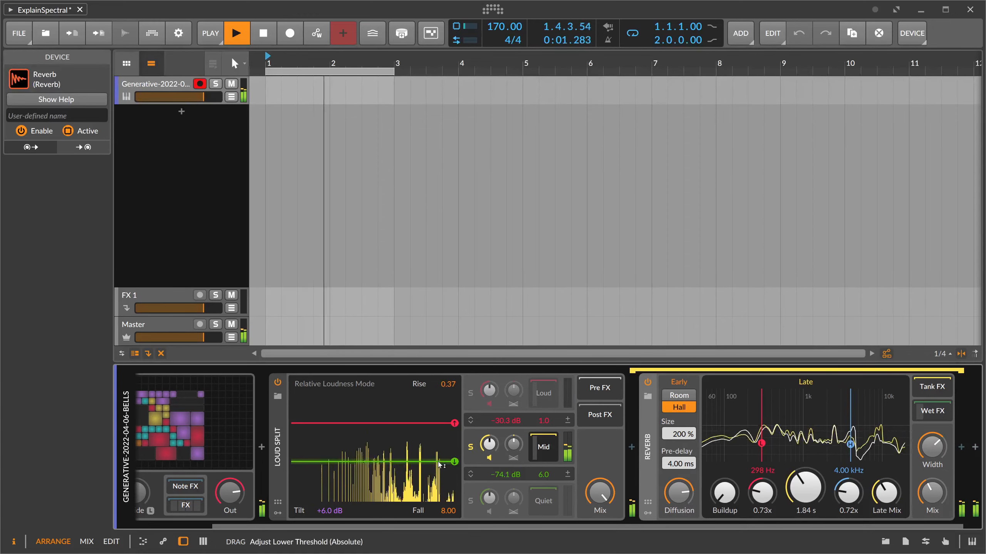
{"action": "left_click", "coordinate": [471, 500]}
{"action": "left_click", "coordinate": [489, 512]}
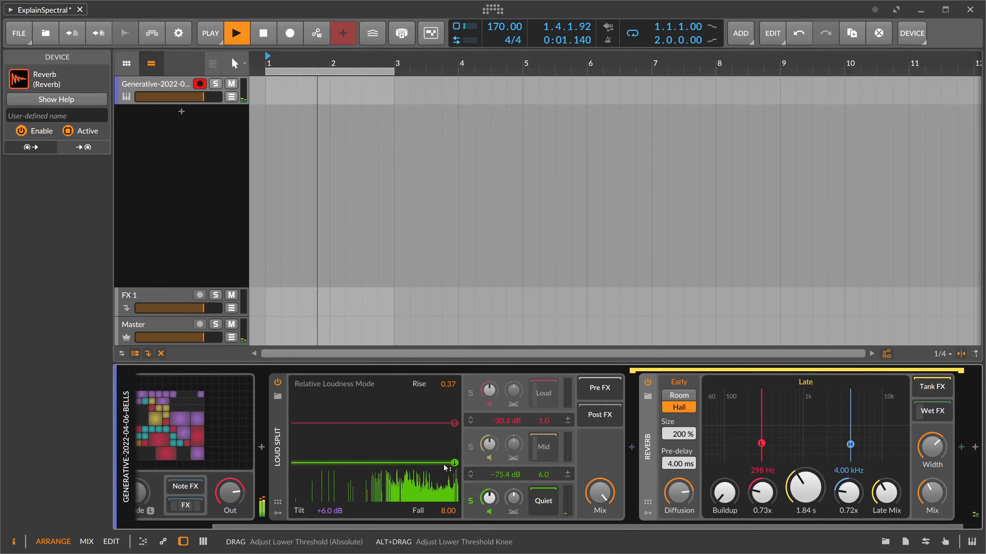
{"action": "mouse_move", "coordinate": [444, 465]}
{"action": "left_mouse_down"}
{"action": "mouse_move", "coordinate": [443, 473]}
{"action": "mouse_move", "coordinate": [446, 457]}
{"action": "left_mouse_up"}
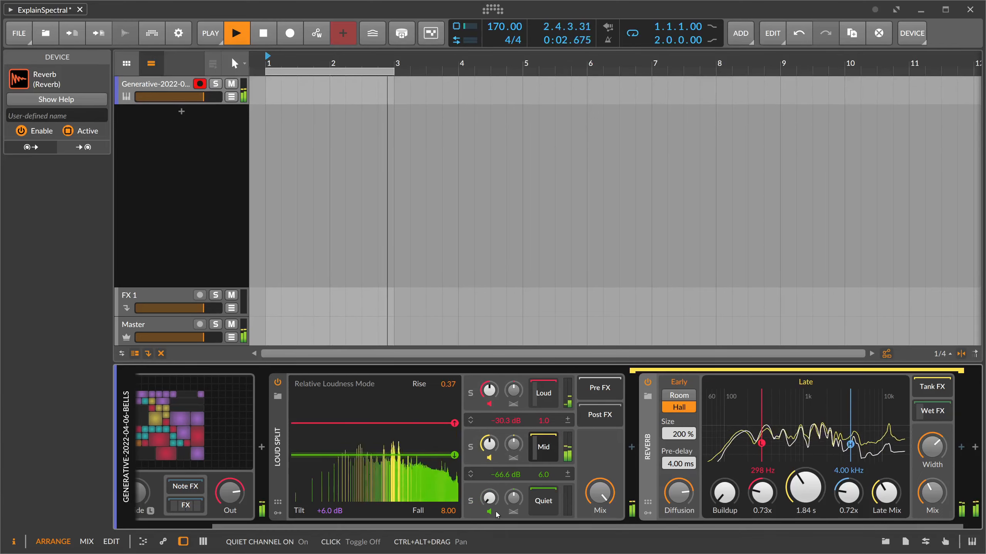
Try slower Loud Split response times with Rise at 3.48 and Fall at 15.89
{"action": "left_click_drag", "start_coordinate": [406, 389], "coordinate": [406, 375]}
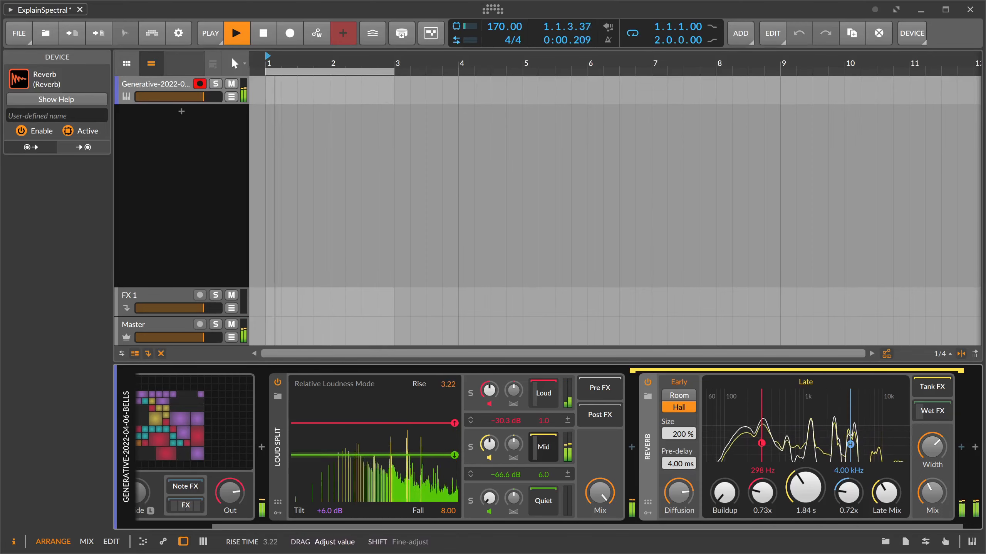
{"action": "left_click_drag", "start_coordinate": [451, 389], "coordinate": [451, 389]}
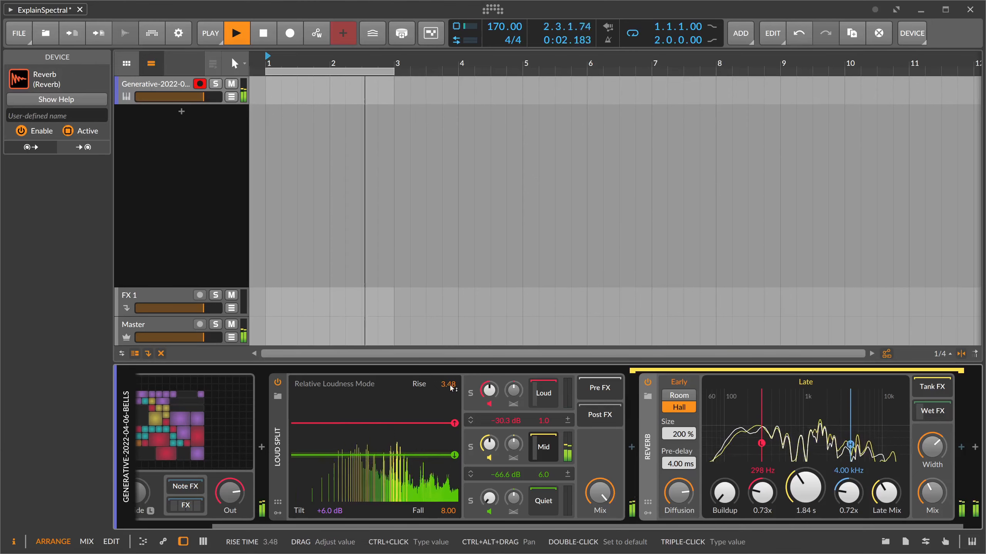
{"action": "left_click_drag", "start_coordinate": [448, 511], "coordinate": [442, 512]}
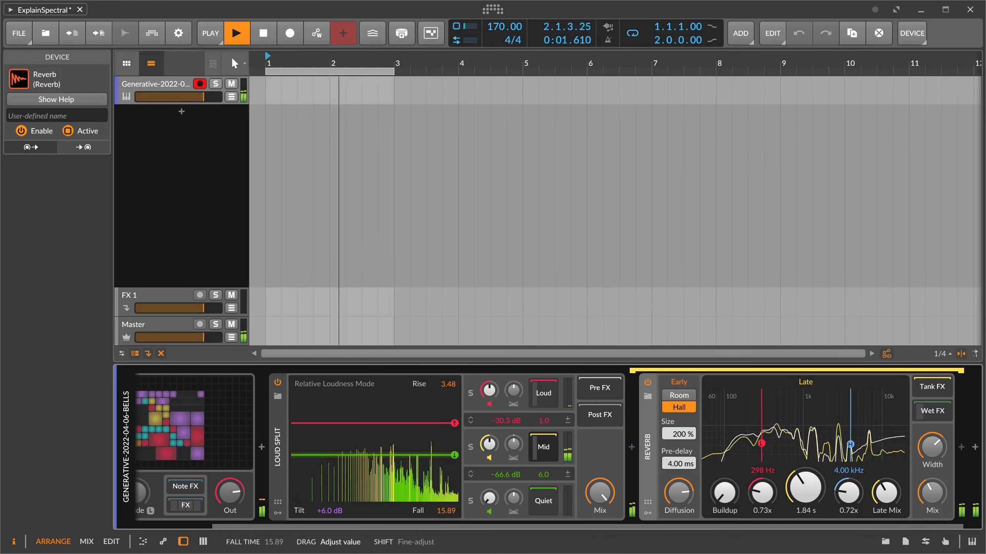
Set Loud Split's Rise and Fall to 0.13, with thresholds at -30.8 dB and -64.9 dB
{"action": "left_click_drag", "start_coordinate": [448, 384], "coordinate": [448, 383]}
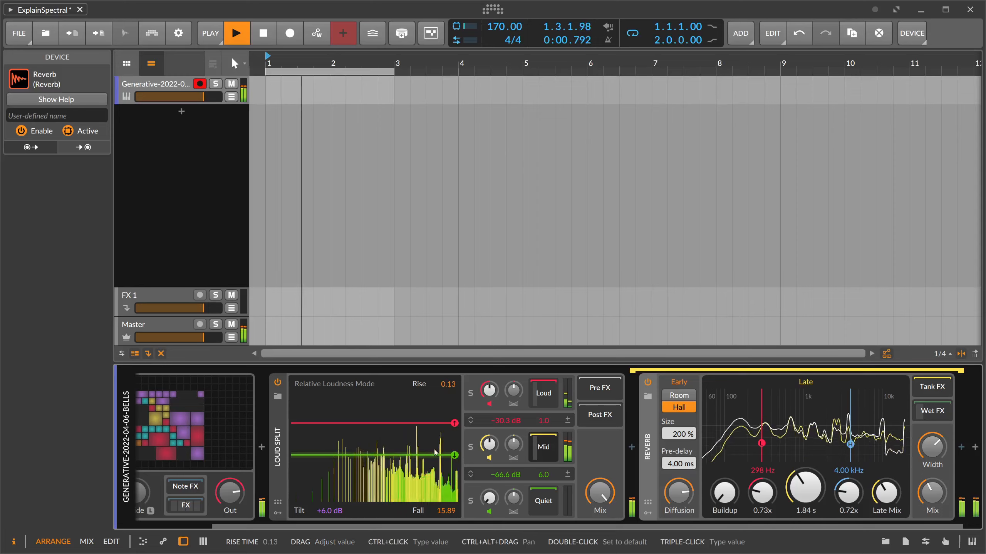
{"action": "mouse_move", "coordinate": [446, 511]}
{"action": "left_mouse_down"}
{"action": "mouse_move", "coordinate": [446, 528]}
{"action": "mouse_move", "coordinate": [446, 512]}
{"action": "left_mouse_up"}
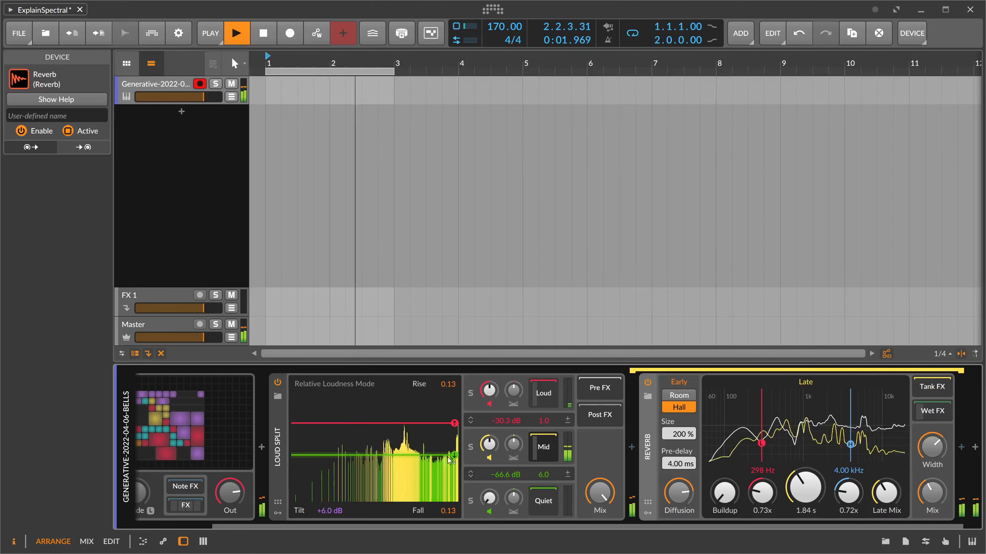
{"action": "left_click_drag", "start_coordinate": [434, 455], "coordinate": [434, 454]}
{"action": "left_click", "coordinate": [421, 425]}
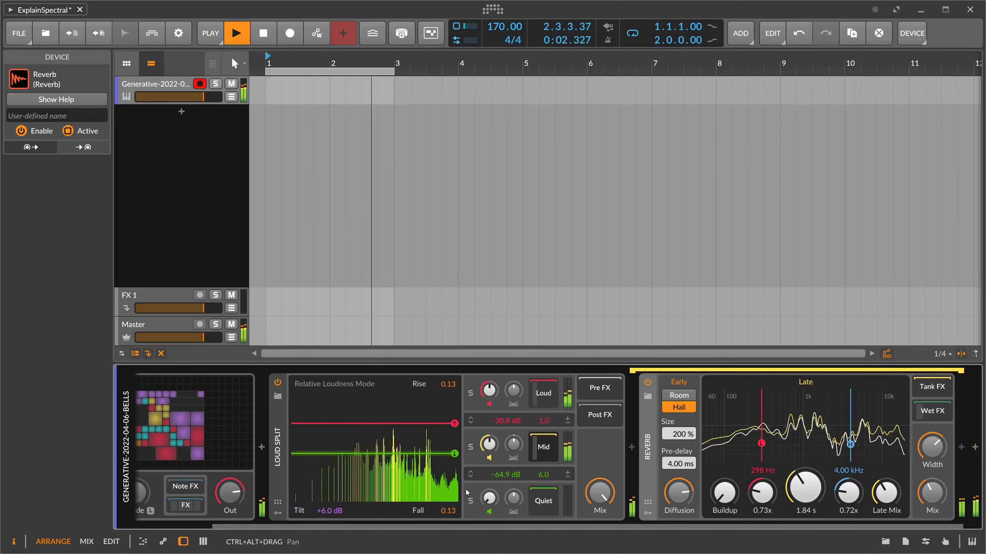
Hide the Mid chain, compare dry and processed sound with Mix, and set Loud Split's thresholds to -29.0 dB and -64.4 dB
{"action": "left_click", "coordinate": [545, 451]}
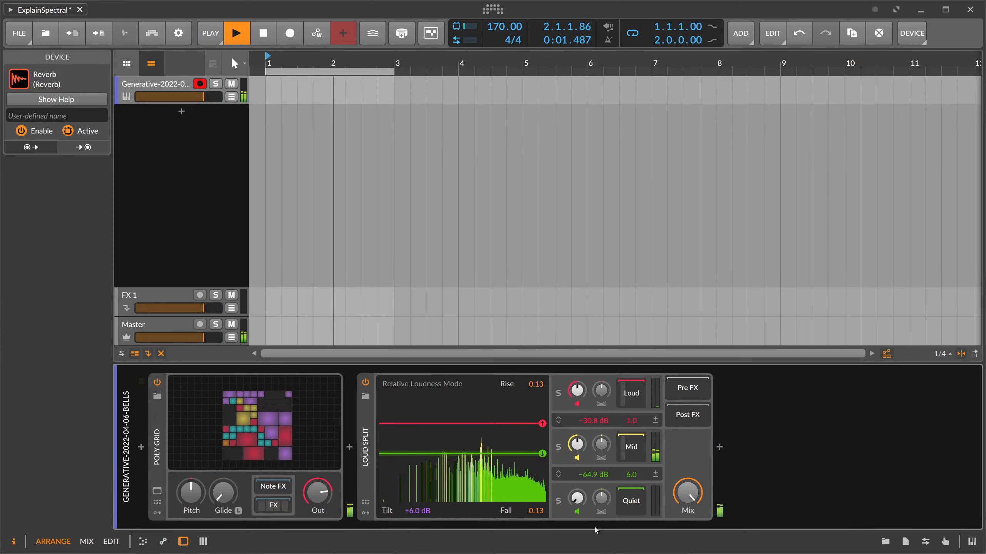
{"action": "left_click_drag", "start_coordinate": [688, 492], "coordinate": [685, 460]}
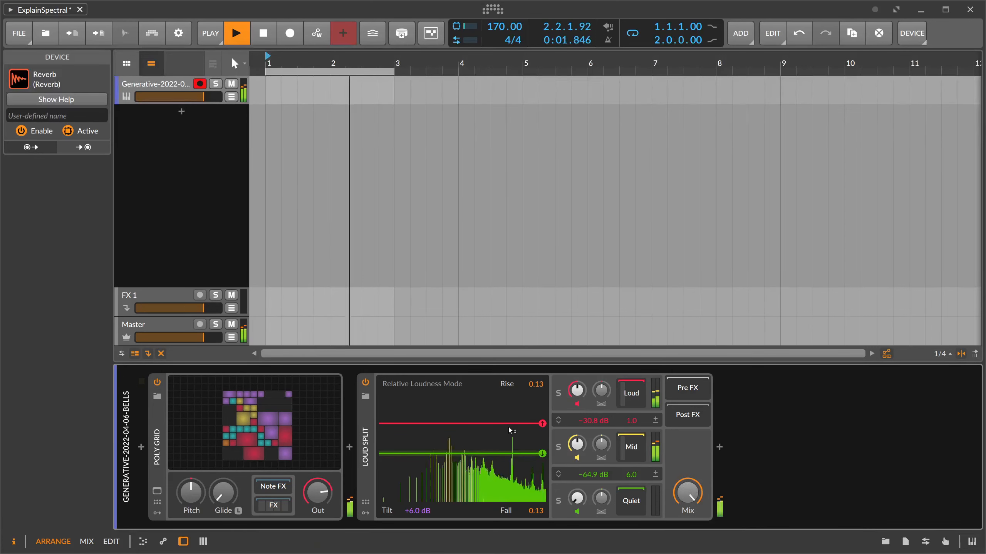
{"action": "left_click_drag", "start_coordinate": [504, 424], "coordinate": [493, 449]}
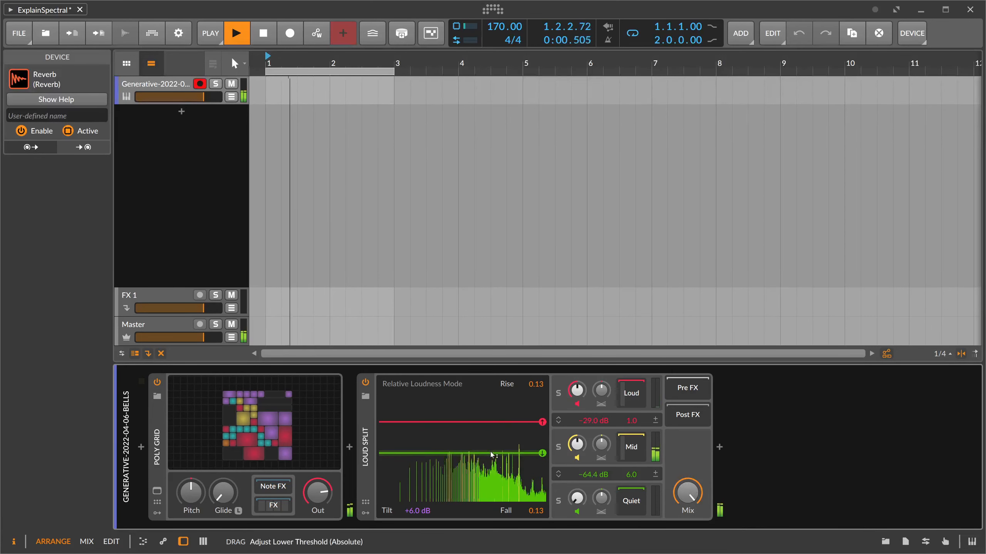
{"action": "left_click", "coordinate": [368, 438]}
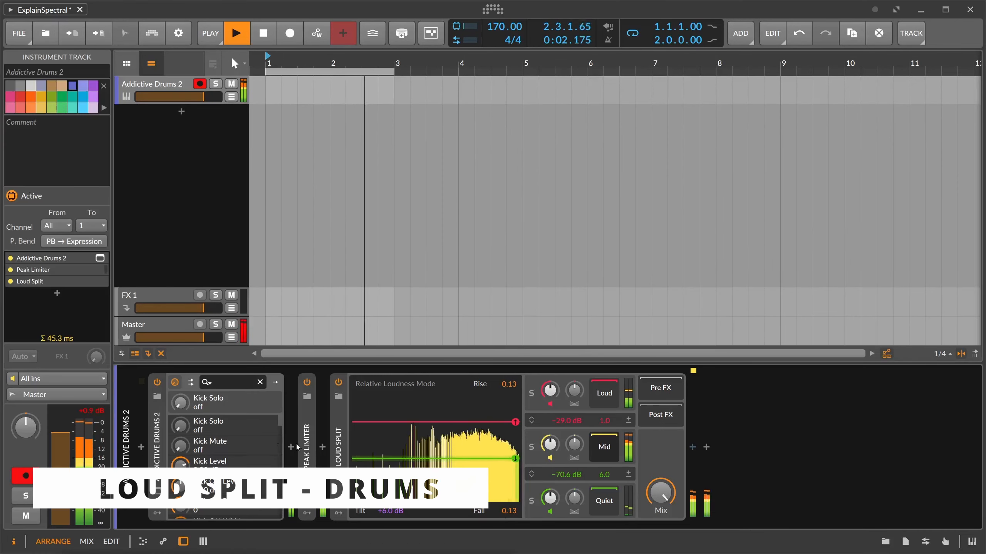
Open the Addictive Drums 2 plug-in window and advance through the presets to Funk - Vaccination
{"action": "left_click", "coordinate": [158, 492]}
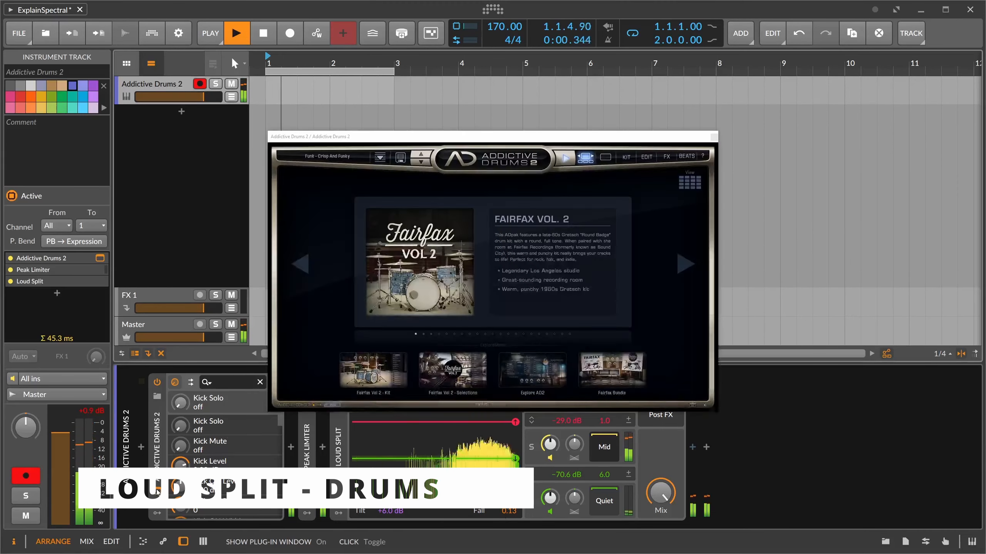
{"action": "left_click", "coordinate": [419, 162]}
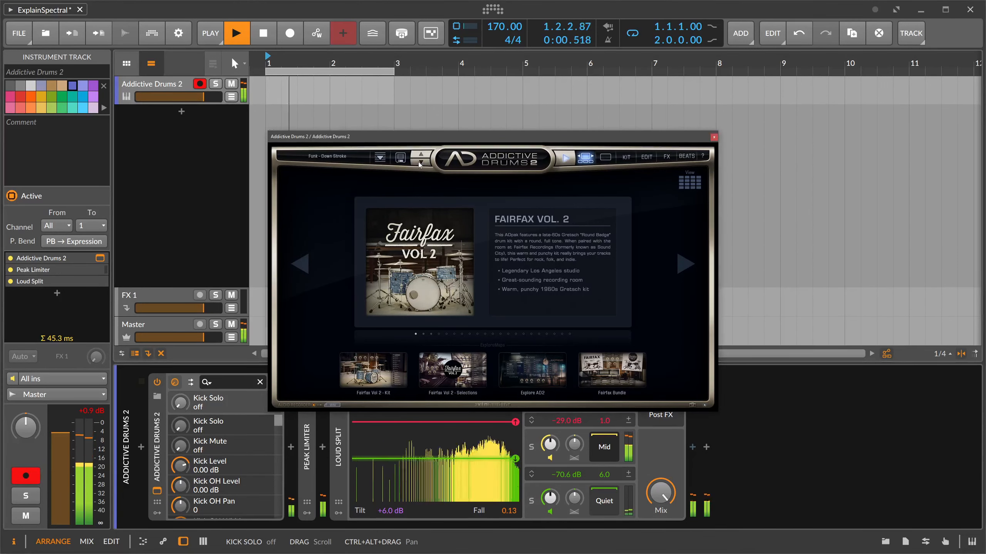
{"action": "left_click", "coordinate": [418, 164]}
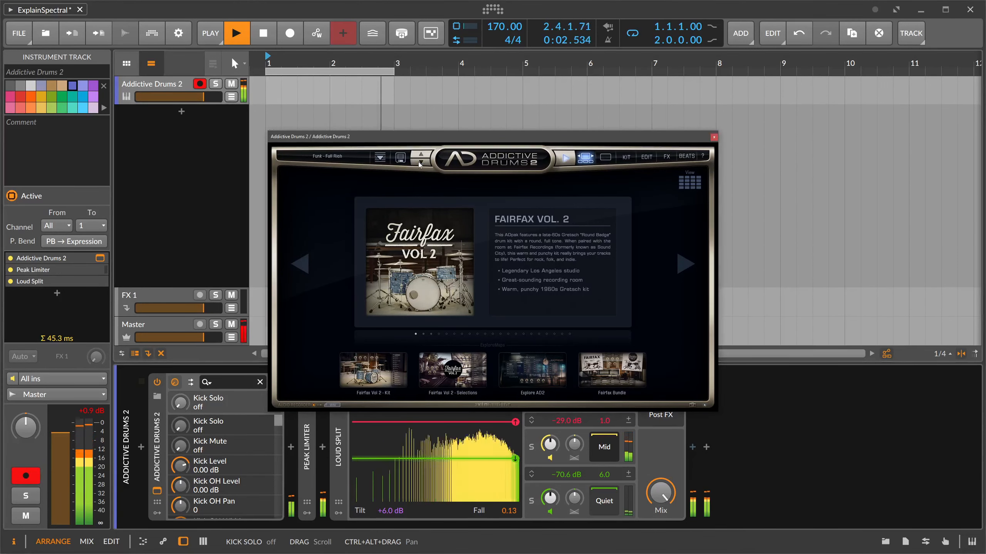
{"action": "left_click", "coordinate": [418, 163]}
{"action": "left_click", "coordinate": [418, 163]}
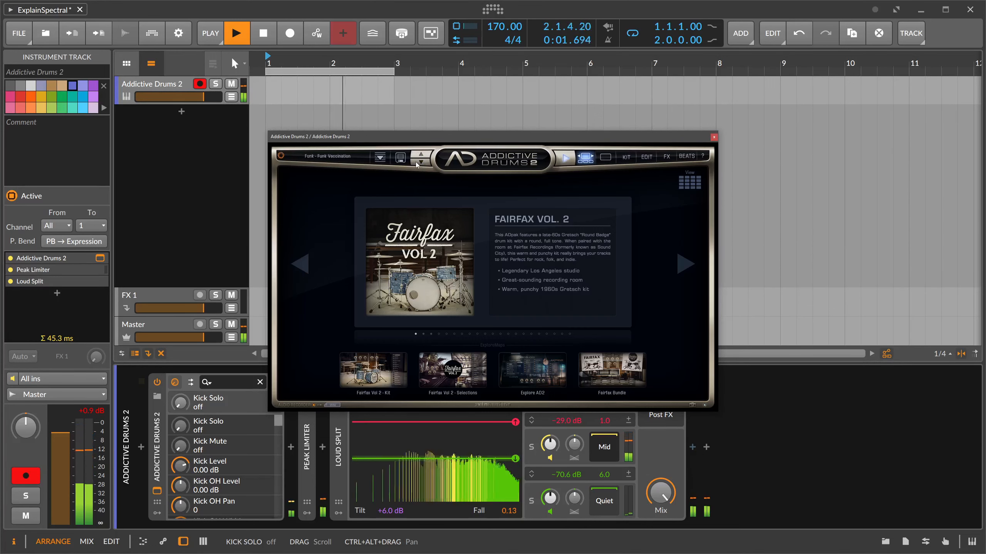
Move the Addictive Drums 2 plug-in window aside, advance the preset to Funk - Early Fusion, and close the window
{"action": "left_click_drag", "start_coordinate": [393, 137], "coordinate": [412, 103]}
{"action": "left_click", "coordinate": [444, 129]}
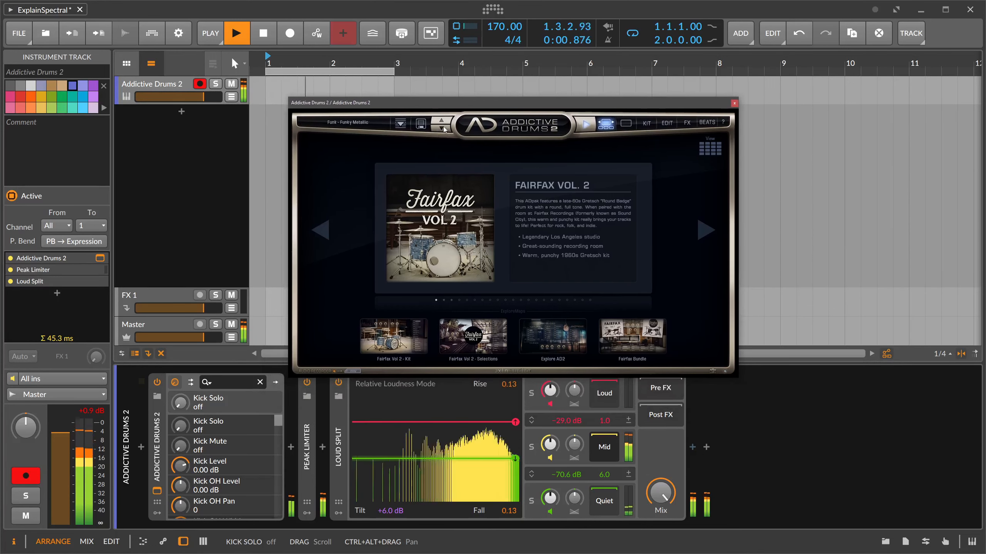
{"action": "left_click", "coordinate": [445, 129]}
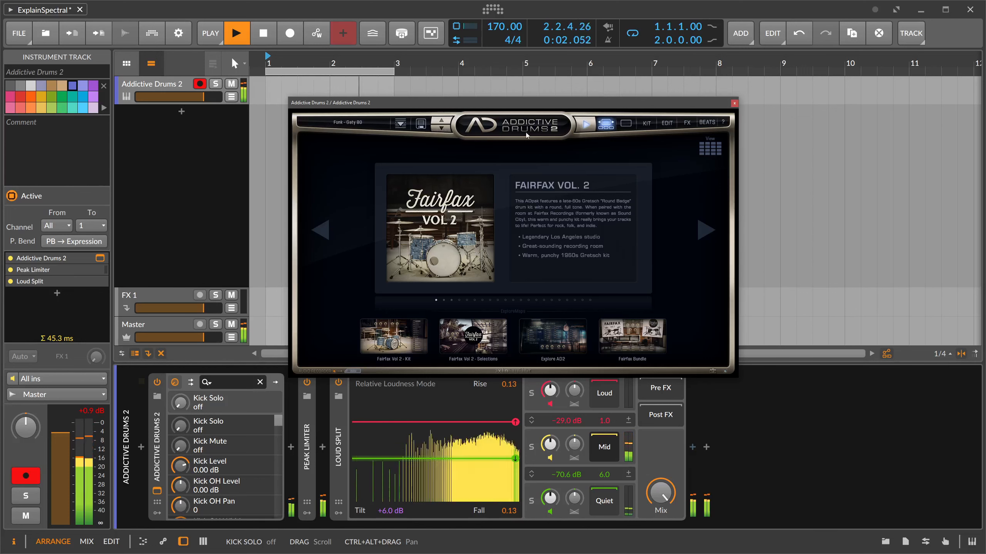
{"action": "left_click", "coordinate": [446, 124]}
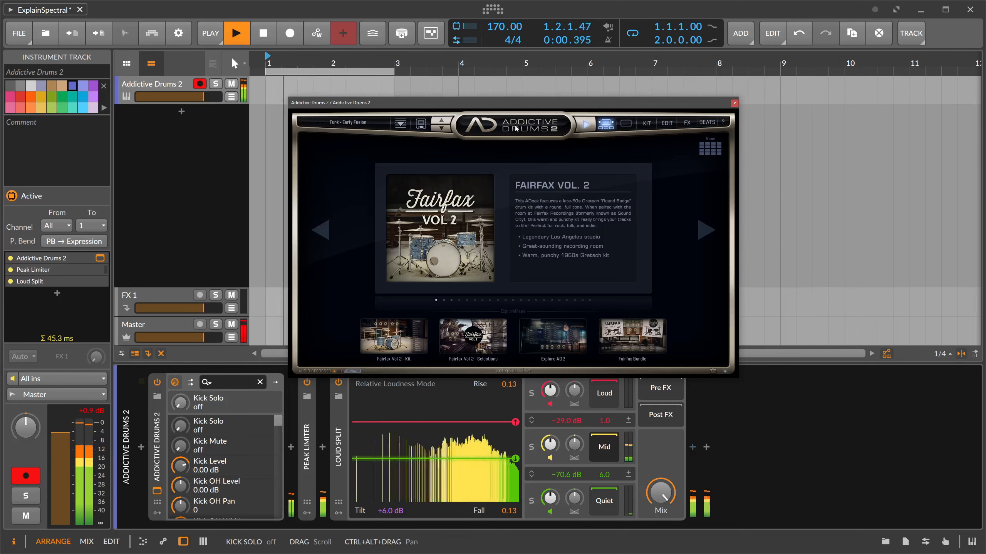
{"action": "left_click", "coordinate": [734, 102]}
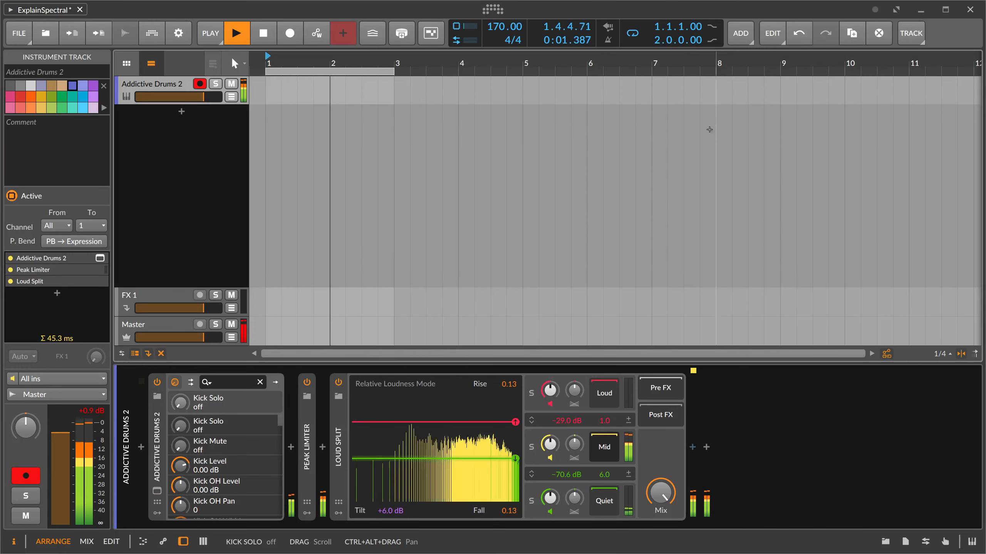
Solo Loud Split's Quiet channel, try Rise at 0.48 and Fall at 4.77, and end the solo
{"action": "left_click", "coordinate": [532, 503]}
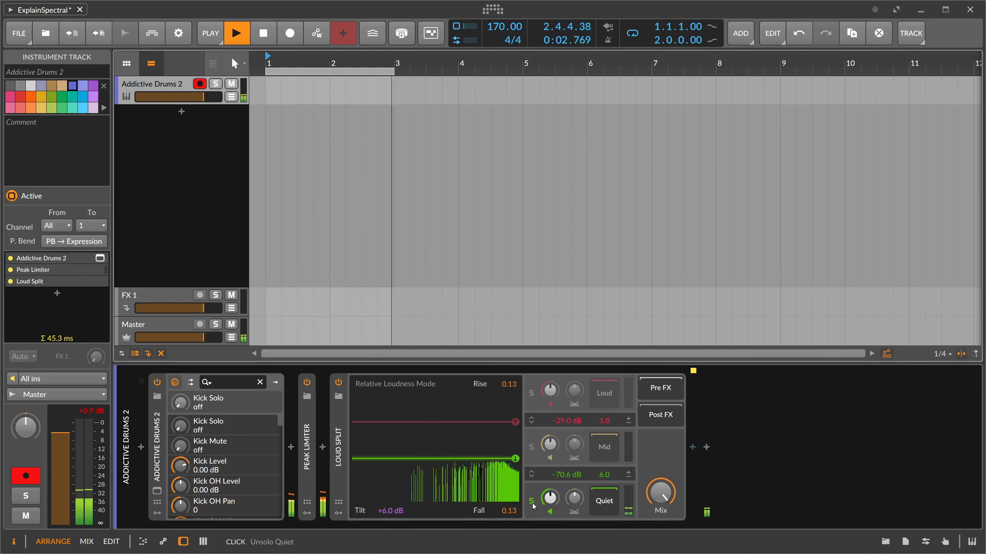
{"action": "left_click_drag", "start_coordinate": [509, 384], "coordinate": [509, 373]}
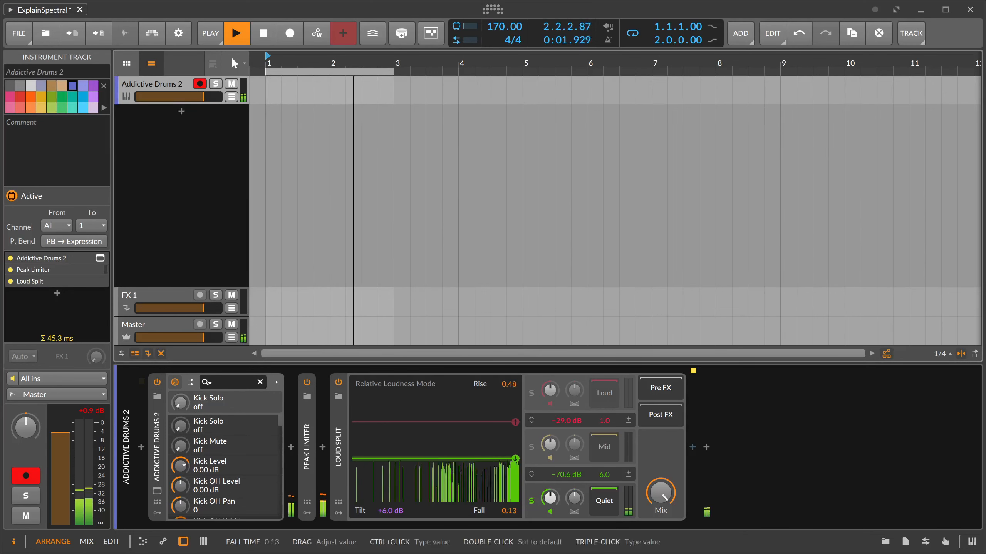
{"action": "left_click_drag", "start_coordinate": [508, 511], "coordinate": [509, 483]}
{"action": "left_click", "coordinate": [532, 502]}
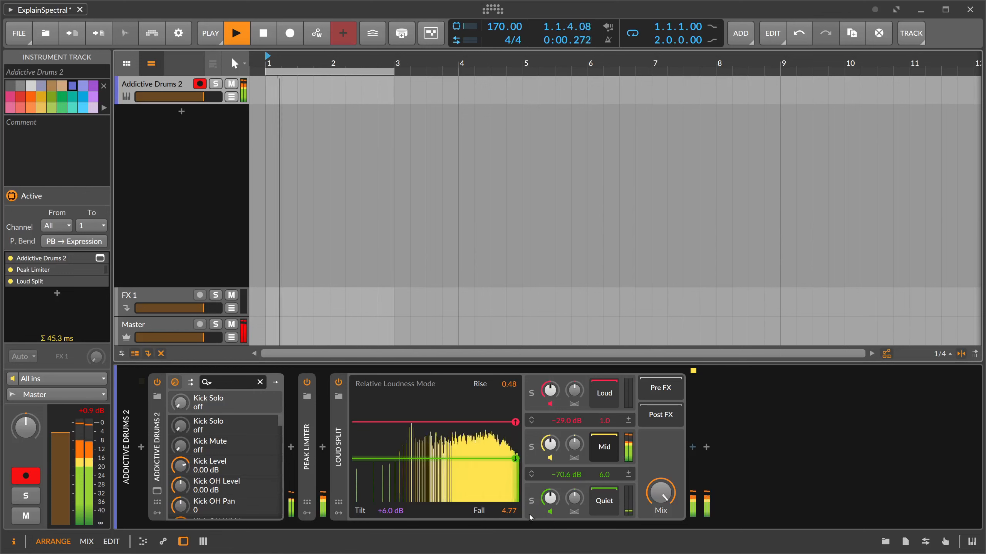
Compare the drums with the Quiet channel on and off, leave it off, and set Loud Split's lower threshold to -53.9 dB
{"action": "left_click", "coordinate": [549, 511]}
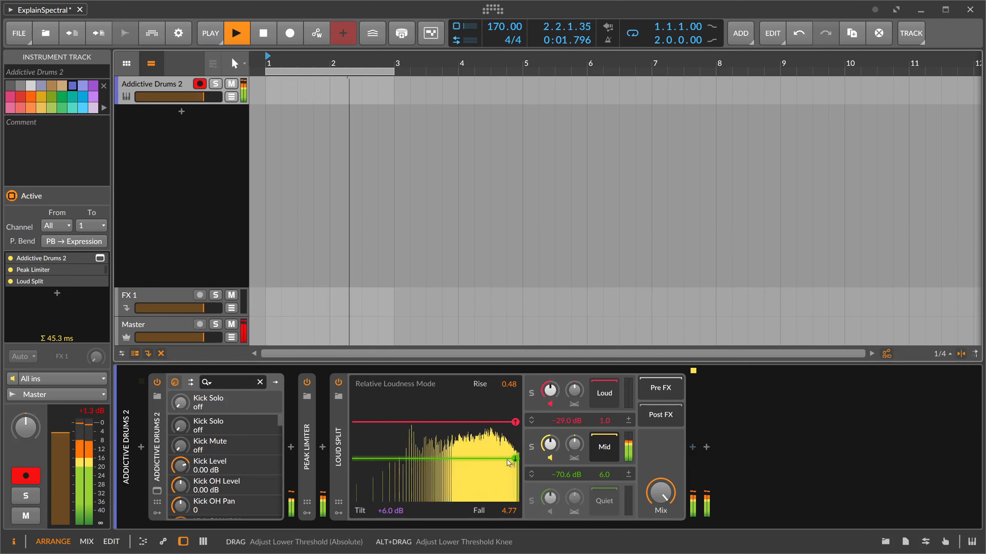
{"action": "left_click", "coordinate": [549, 512]}
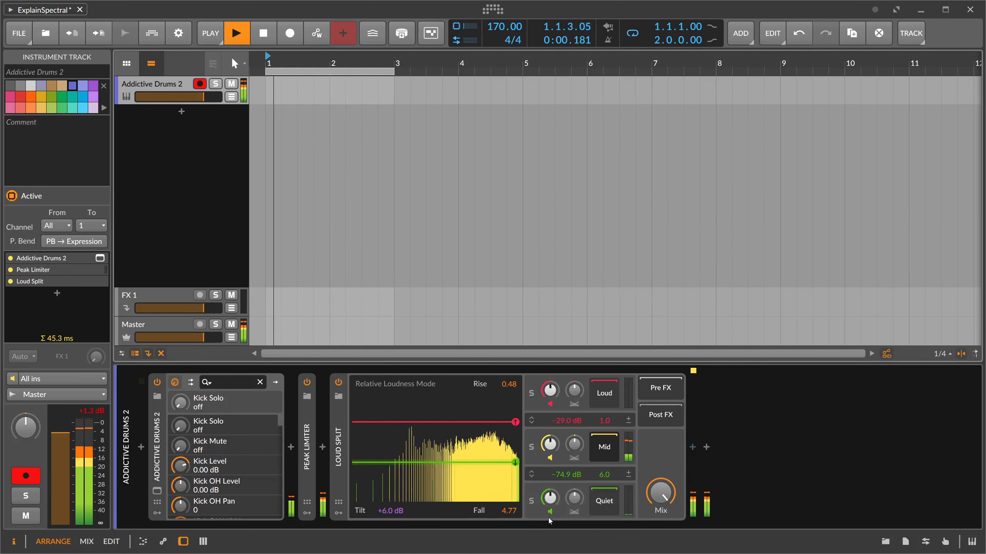
{"action": "left_click", "coordinate": [550, 514]}
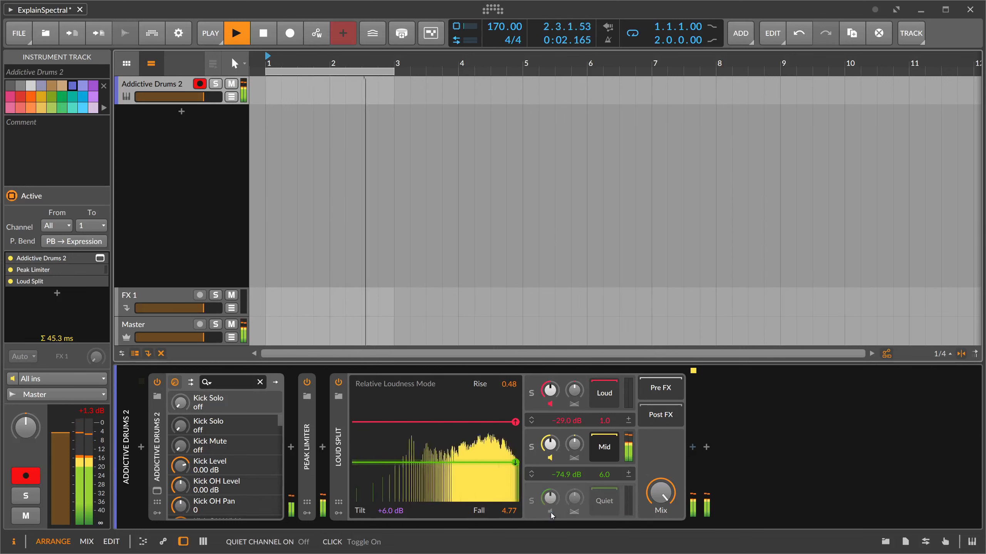
{"action": "left_click_drag", "start_coordinate": [511, 473], "coordinate": [507, 448]}
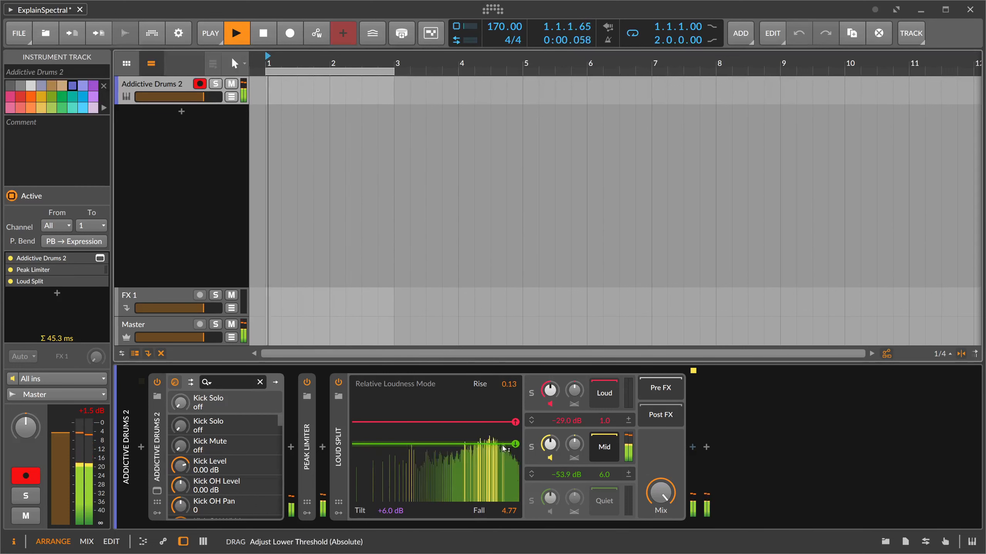
Set Loud Split's Fall to 11.57 and bring the lower threshold down to -76.3 dB
{"action": "left_click_drag", "start_coordinate": [509, 511], "coordinate": [509, 497]}
{"action": "left_click_drag", "start_coordinate": [496, 451], "coordinate": [495, 476]}
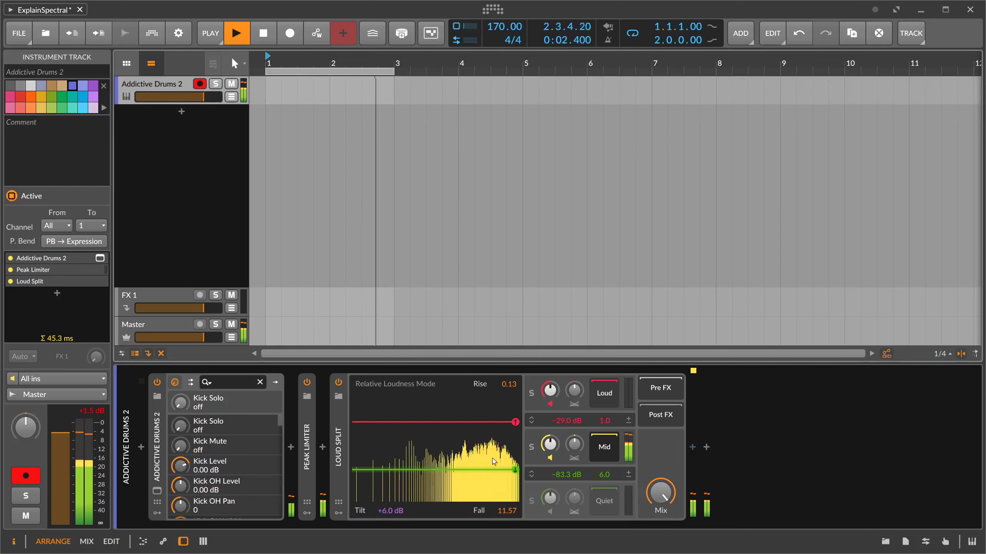
{"action": "left_click_drag", "start_coordinate": [481, 471], "coordinate": [483, 464]}
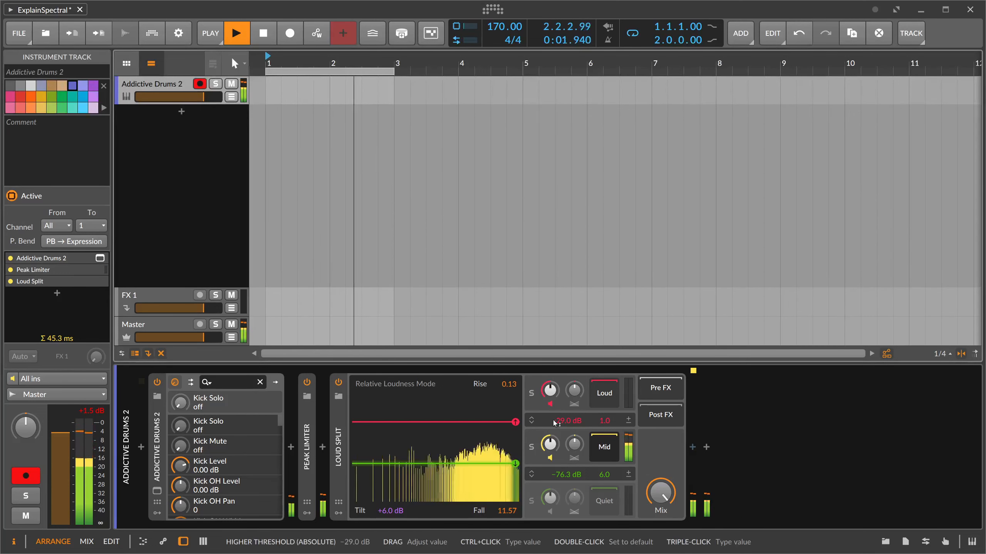
Turn off the Mid channel to isolate Loud, with Loud Split's upper threshold at -43.0 dB and Fall at 0.13
{"action": "left_click", "coordinate": [524, 432]}
{"action": "left_click_drag", "start_coordinate": [503, 423], "coordinate": [503, 434]}
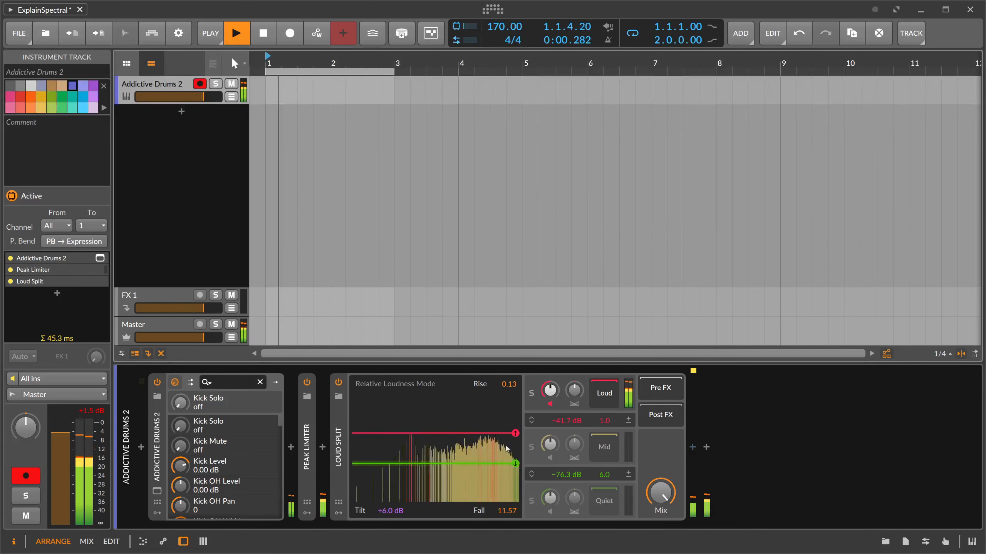
{"action": "double_click", "coordinate": [507, 511]}
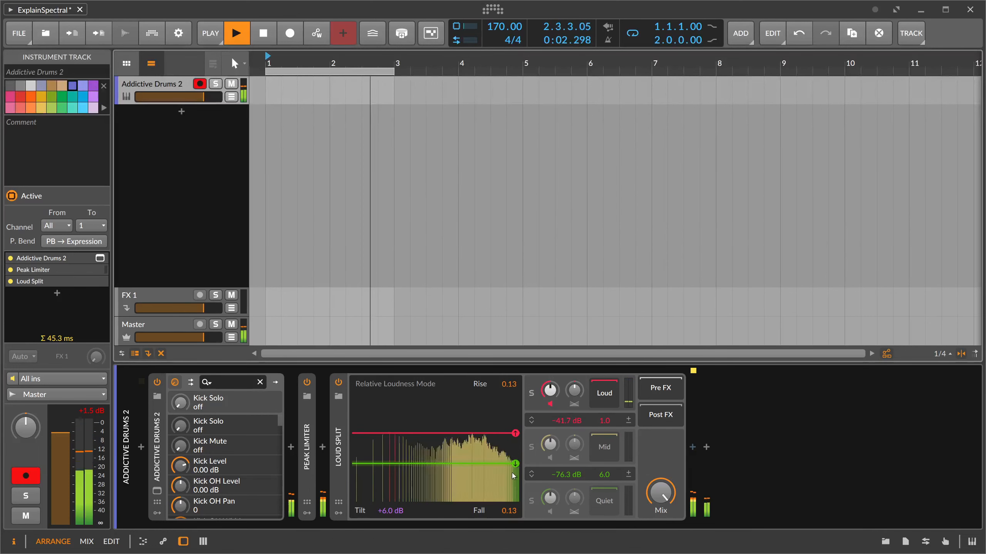
{"action": "left_click_drag", "start_coordinate": [492, 434], "coordinate": [492, 437]}
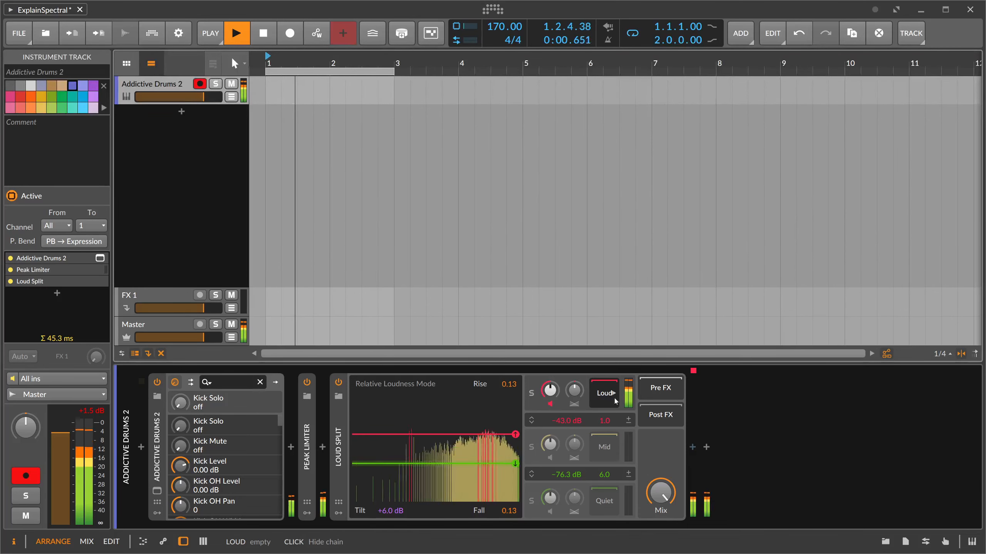
Insert a Distortion device in the Loud chain and raise its Drive to +16.2 dB
{"action": "left_click", "coordinate": [692, 448]}
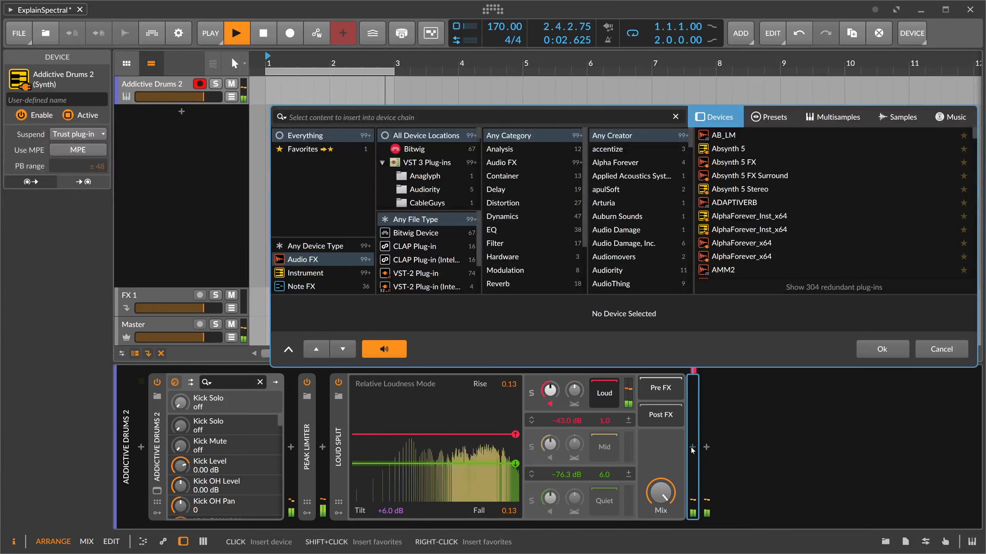
{"action": "type", "text": "dist"}
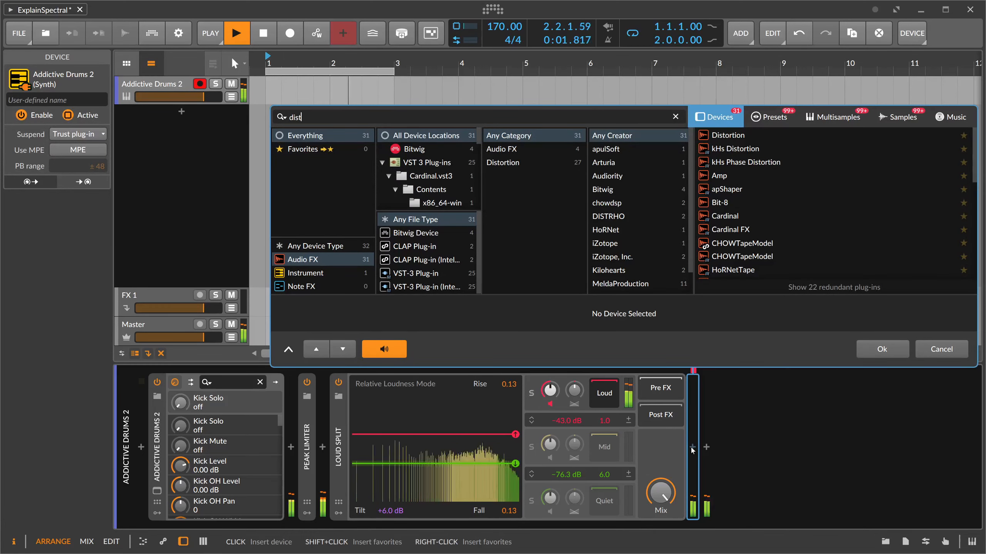
{"action": "key", "text": "Return"}
{"action": "left_click_drag", "start_coordinate": [742, 493], "coordinate": [742, 474]}
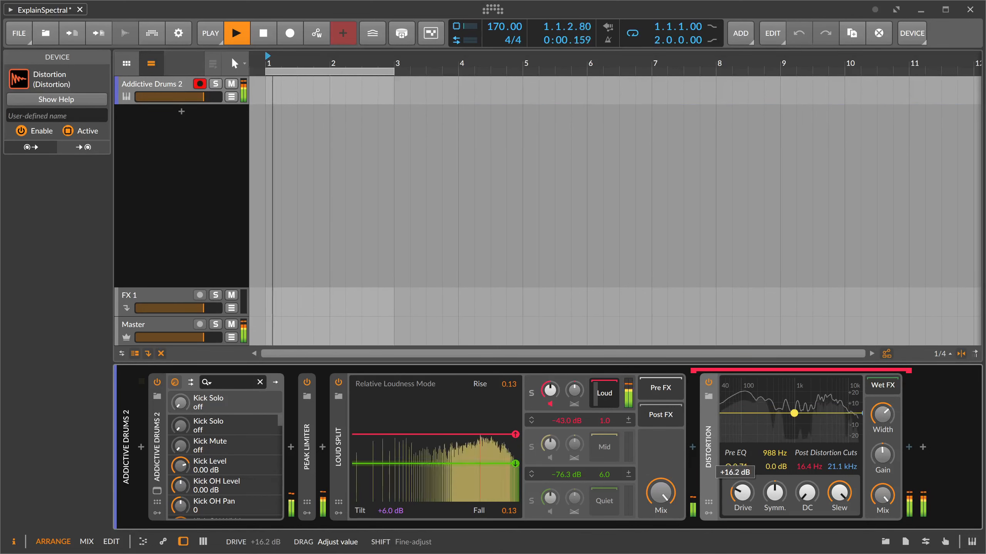
Turn the Mid and Quiet channels back on, set Fall to 2.12, and delete the Distortion after trying Drive at +10.5 dB
{"action": "left_click", "coordinate": [552, 458]}
{"action": "left_click", "coordinate": [551, 512]}
{"action": "left_click_drag", "start_coordinate": [742, 493], "coordinate": [742, 499]}
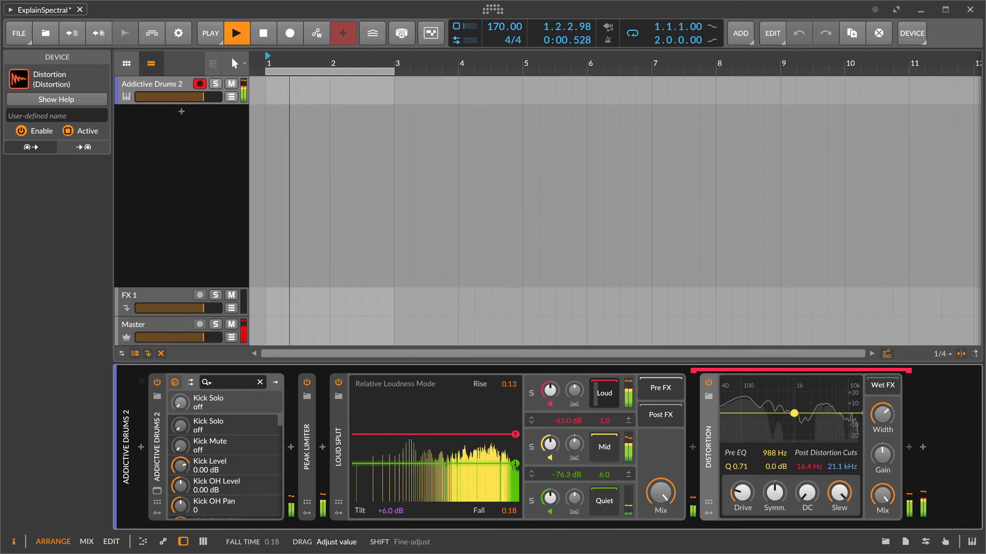
{"action": "left_click_drag", "start_coordinate": [508, 511], "coordinate": [509, 497]}
{"action": "left_click_drag", "start_coordinate": [728, 501], "coordinate": [734, 498]}
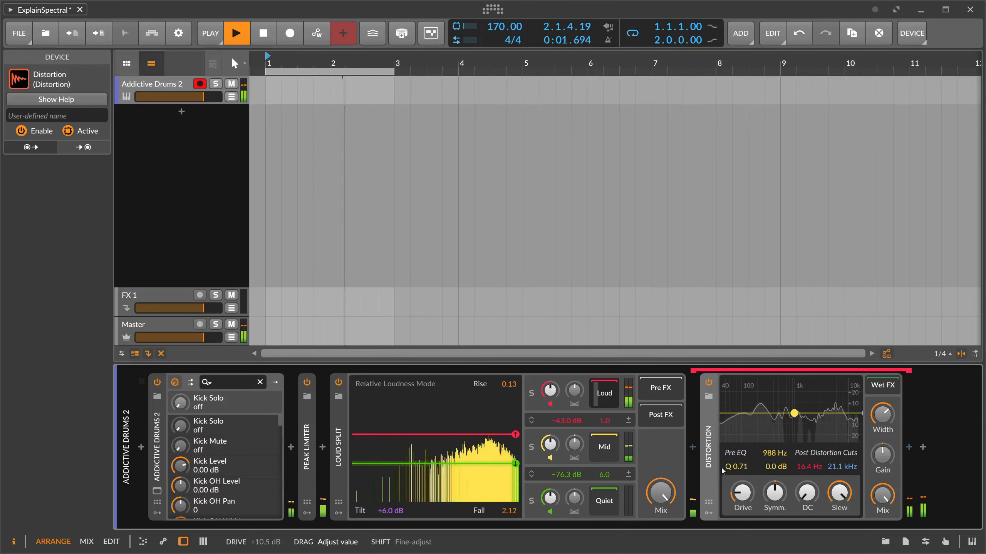
{"action": "key", "text": "Delete"}
Insert a Transient Control device in the Loud chain and raise its Attack Gain
{"action": "left_click", "coordinate": [697, 453]}
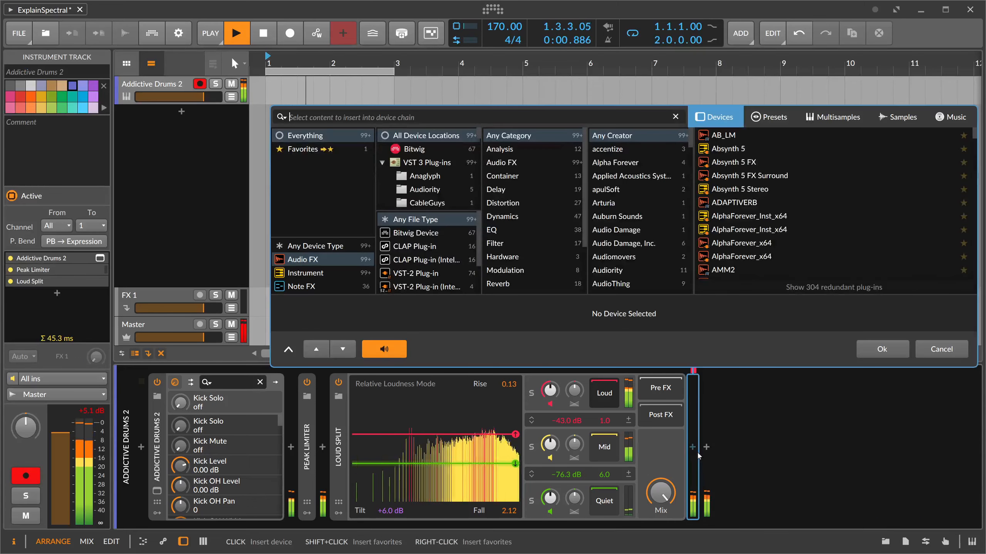
{"action": "type", "text": "trans"}
{"action": "key", "text": "Down"}
{"action": "key", "text": "Up"}
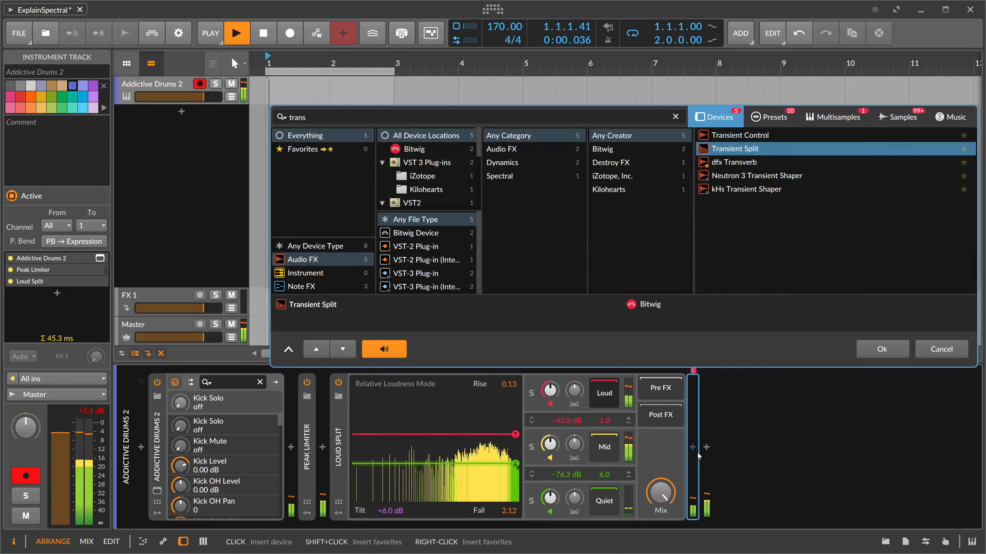
{"action": "key", "text": "Return"}
{"action": "left_click_drag", "start_coordinate": [732, 498], "coordinate": [732, 478]}
Set the upper threshold to -38.6 dB, try more Sustain Gain before deleting Transient Control, and stop playback
{"action": "left_click_drag", "start_coordinate": [504, 433], "coordinate": [504, 430]}
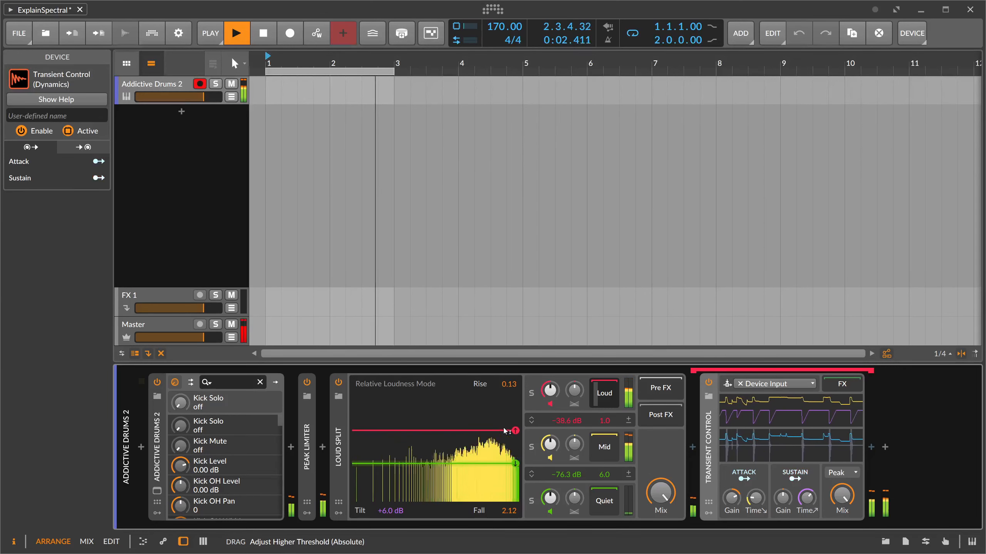
{"action": "left_click_drag", "start_coordinate": [783, 501], "coordinate": [782, 480]}
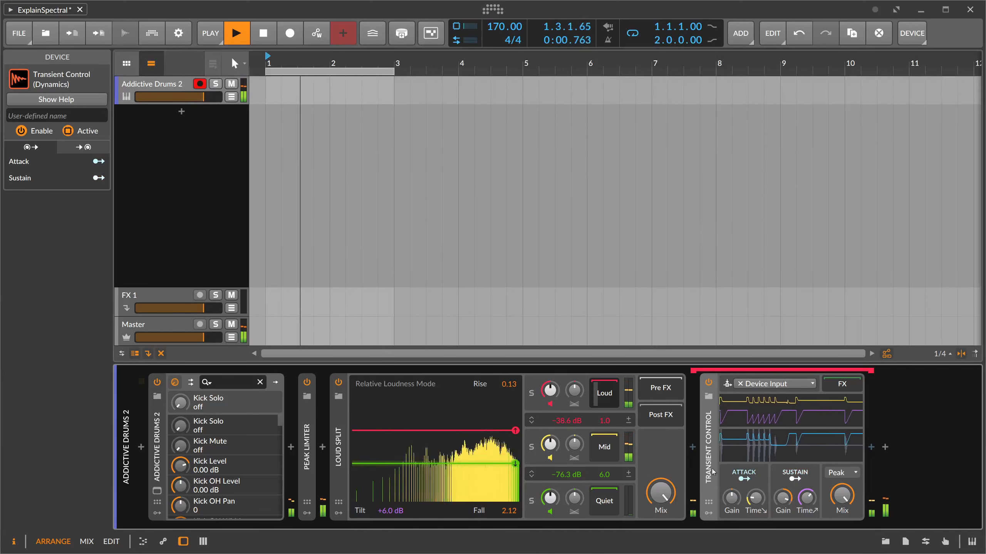
{"action": "key", "text": "Delete"}
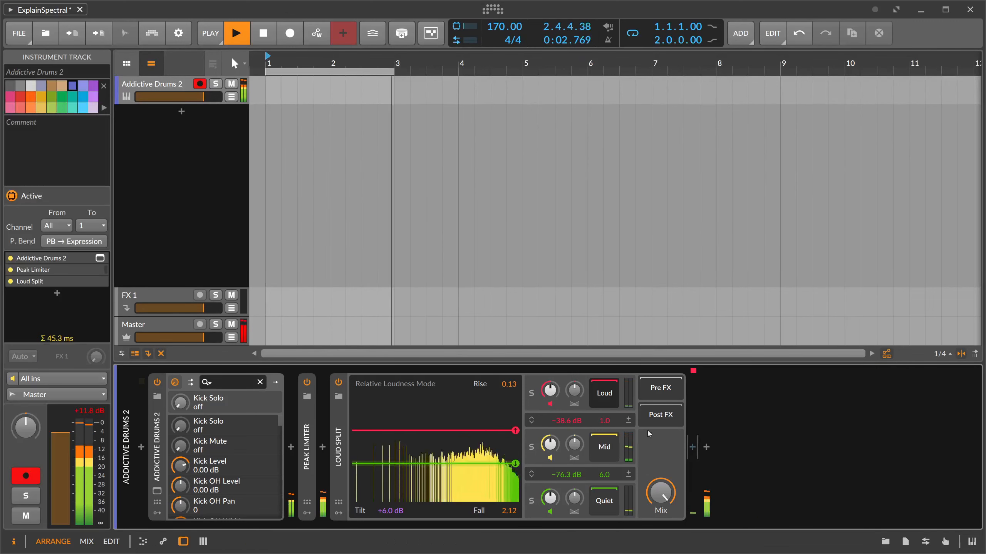
{"action": "key", "text": "space"}
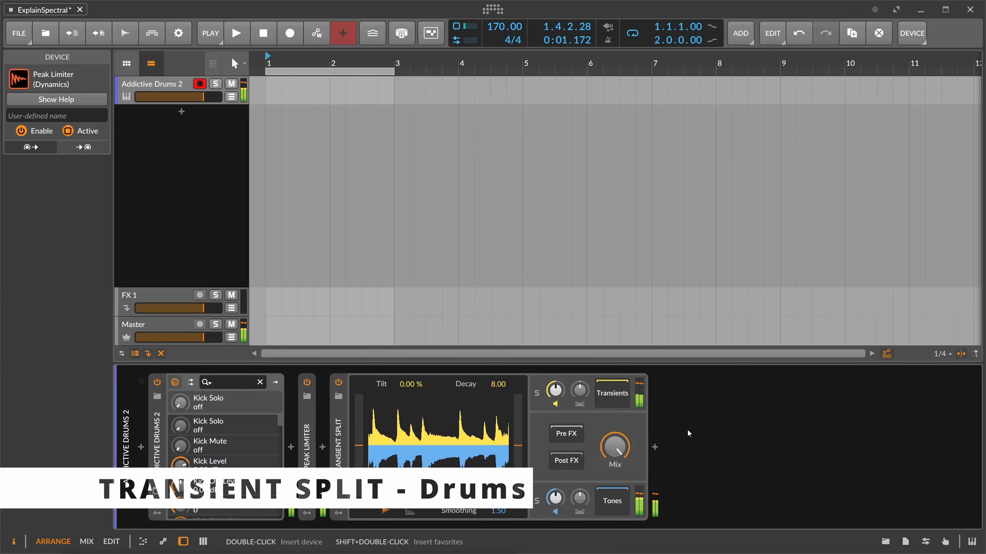
Select the Transient Split device and try its Transients/Tones Blend at 100 % and about 83 %
{"action": "left_click", "coordinate": [342, 464]}
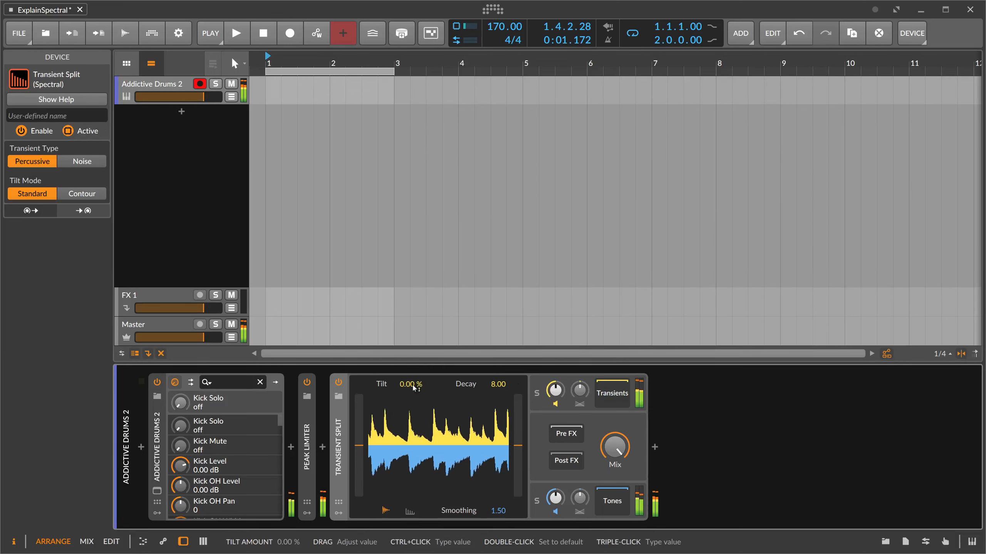
{"action": "left_click_drag", "start_coordinate": [518, 446], "coordinate": [518, 439]}
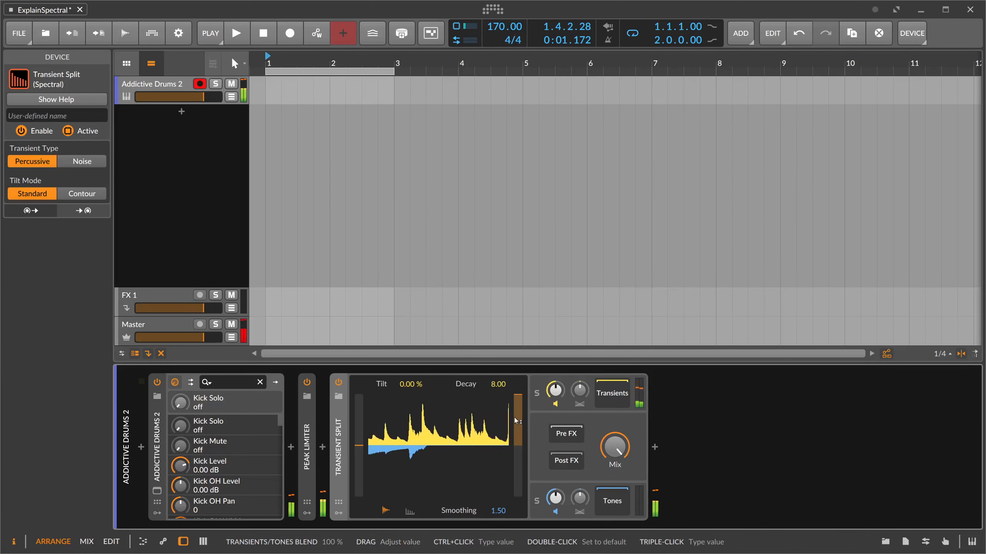
{"action": "left_click_drag", "start_coordinate": [518, 401], "coordinate": [518, 402]}
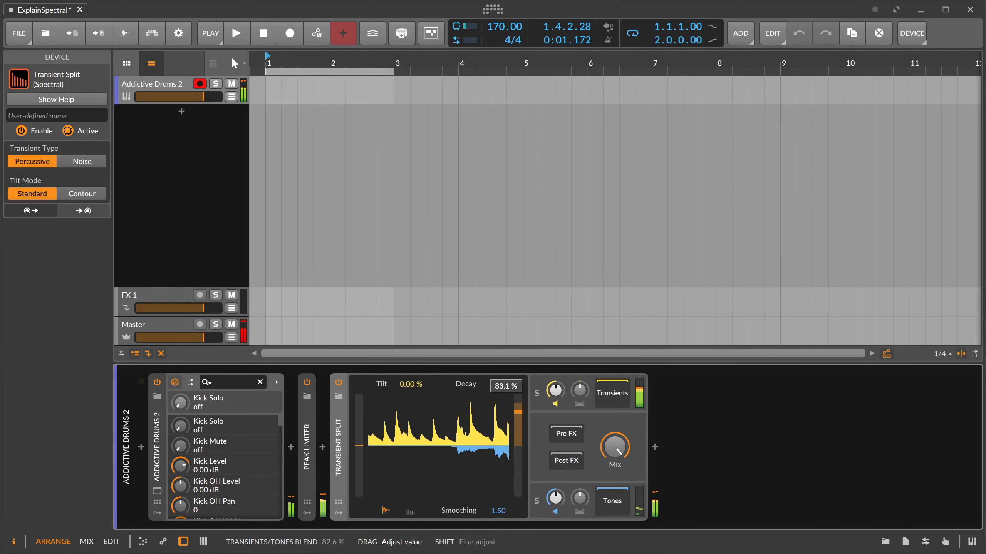
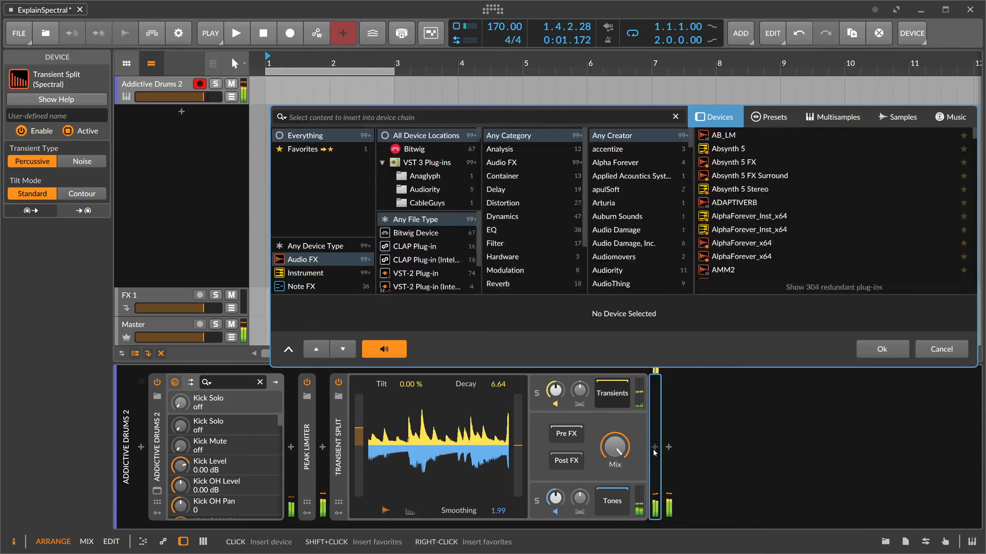
Insert a Distortion device in Transient Split's Transients chain with Drive at about +11.4 dB
{"action": "type", "text": "dist"}
{"action": "key", "text": "Return"}
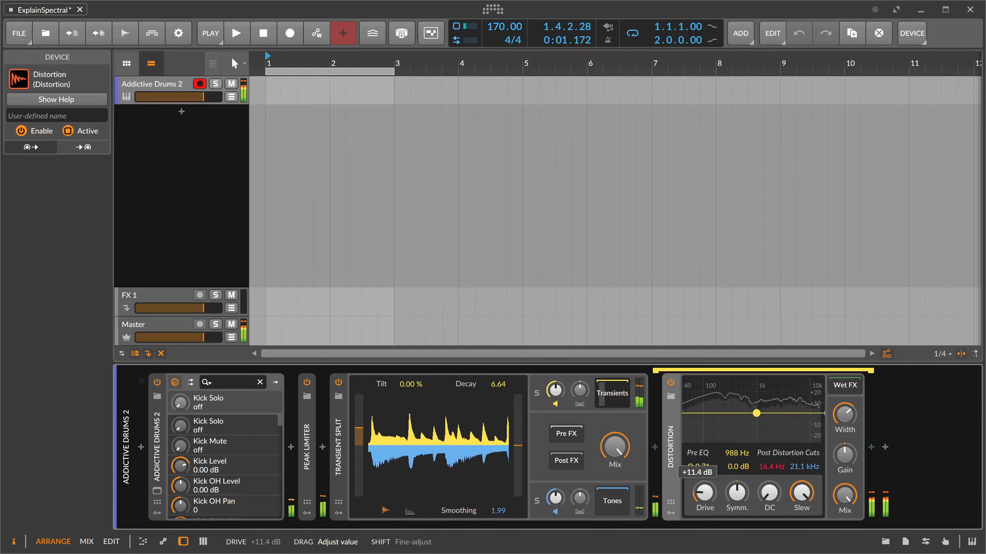
{"action": "key", "text": "Delete"}
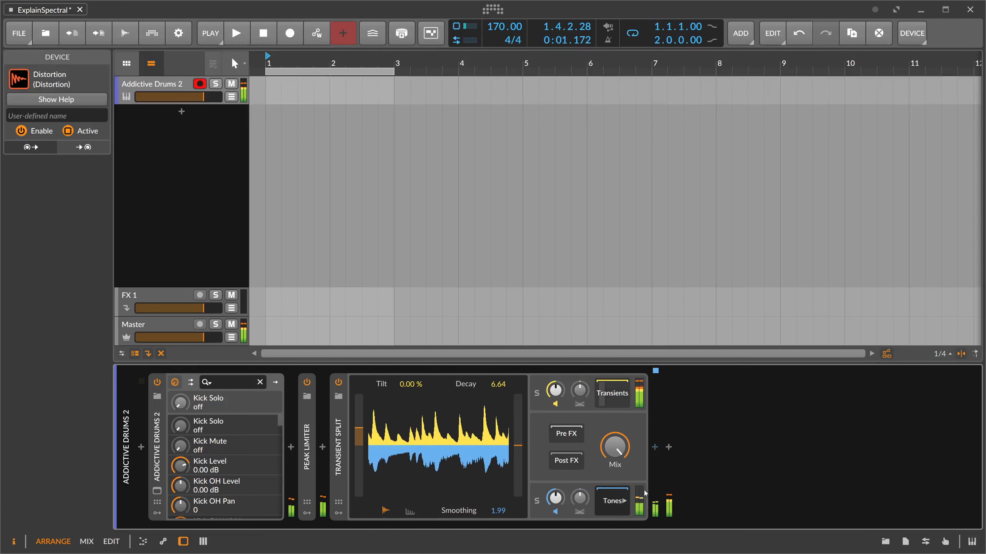
Insert a Reverb device in Transient Split's Tones chain
{"action": "left_click", "coordinate": [655, 447]}
{"action": "type", "text": "reverb"}
{"action": "key", "text": "Return"}
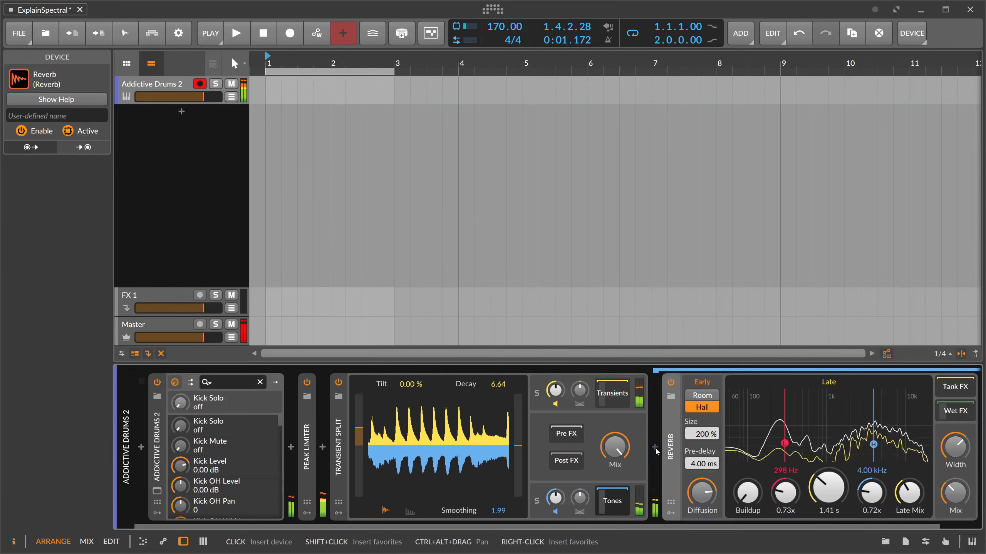
{"action": "mouse_move", "coordinate": [955, 493]}
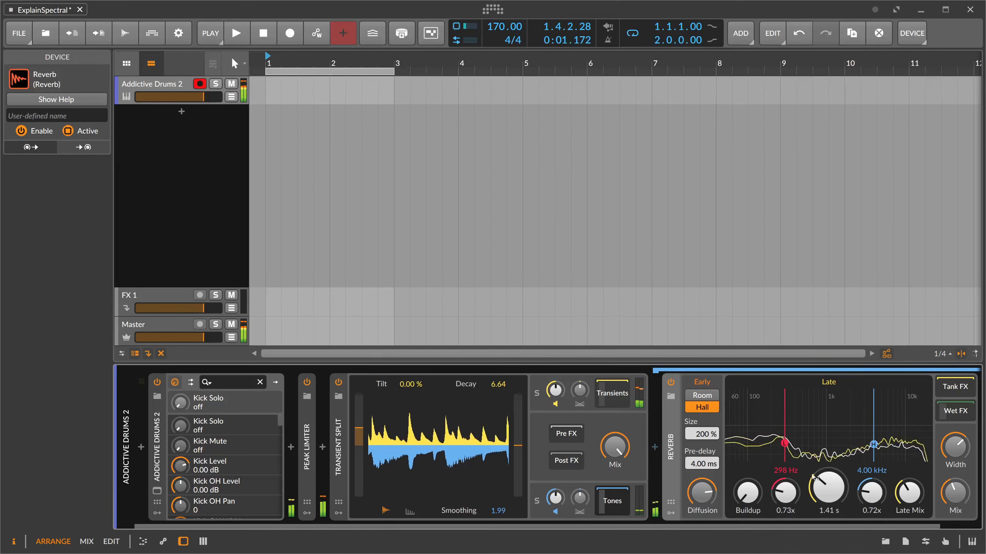
Compare the Transients and Tones chains, adjust the Reverb mix, and set Transient Split's Decay to 8.00 and Smoothing to 1.50
{"action": "left_click", "coordinate": [610, 502]}
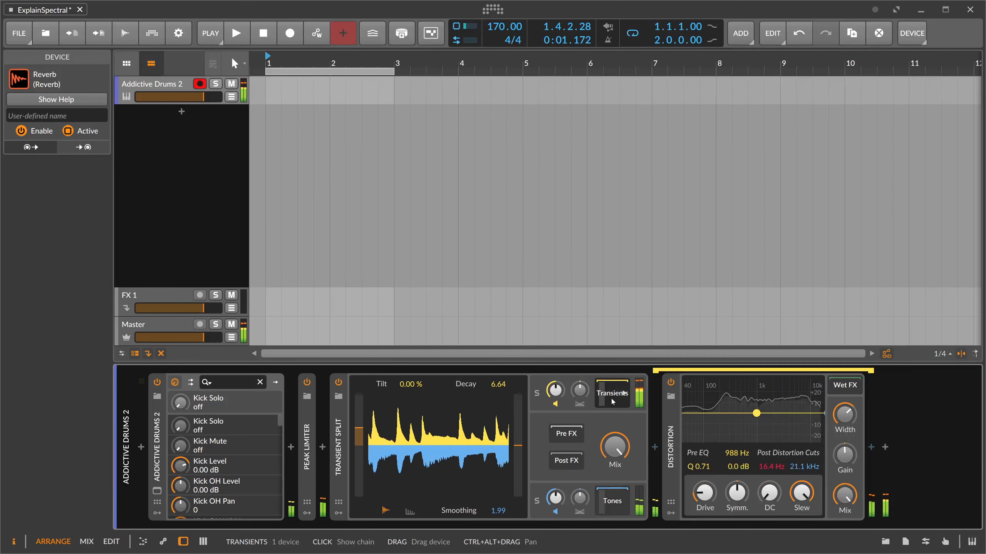
{"action": "left_click", "coordinate": [620, 501]}
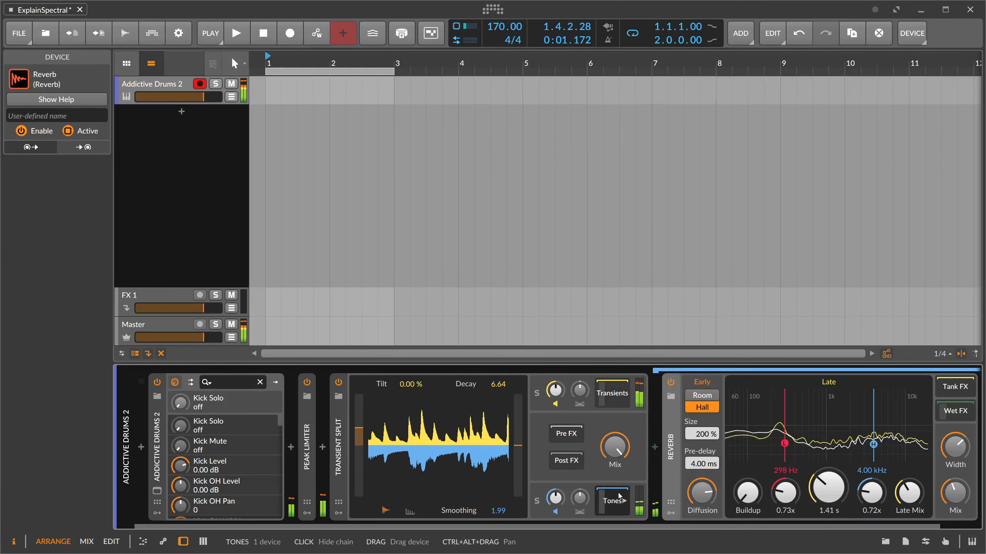
{"action": "left_click_drag", "start_coordinate": [955, 494], "coordinate": [955, 489]}
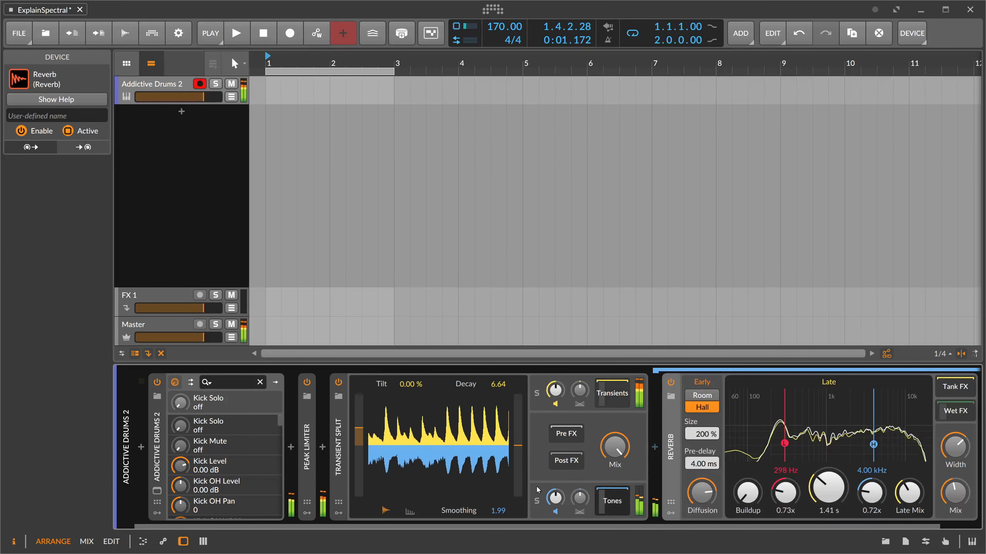
{"action": "left_click_drag", "start_coordinate": [499, 511], "coordinate": [500, 517]}
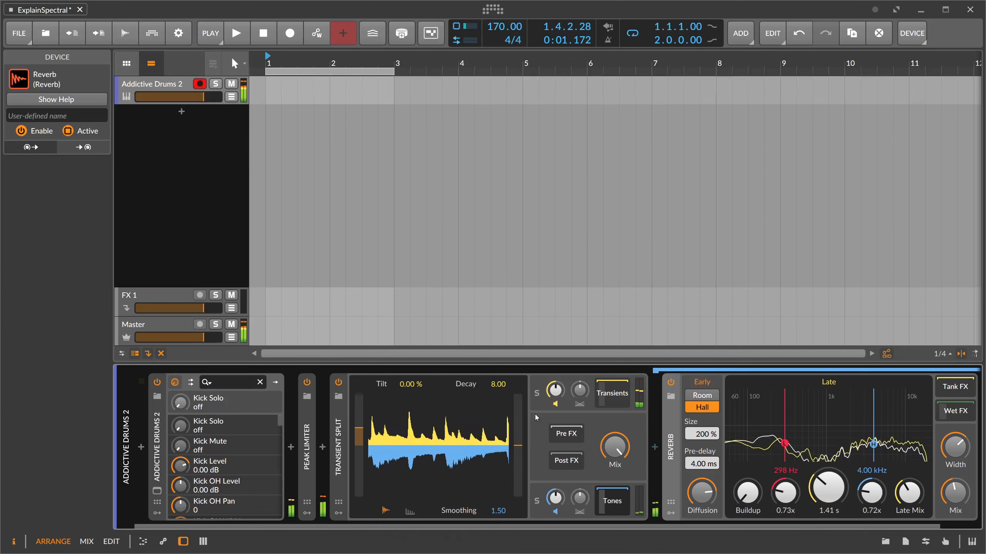
{"action": "mouse_move", "coordinate": [518, 446]}
{"action": "left_mouse_down"}
{"action": "mouse_move", "coordinate": [518, 395]}
{"action": "mouse_move", "coordinate": [518, 445]}
{"action": "left_mouse_up"}
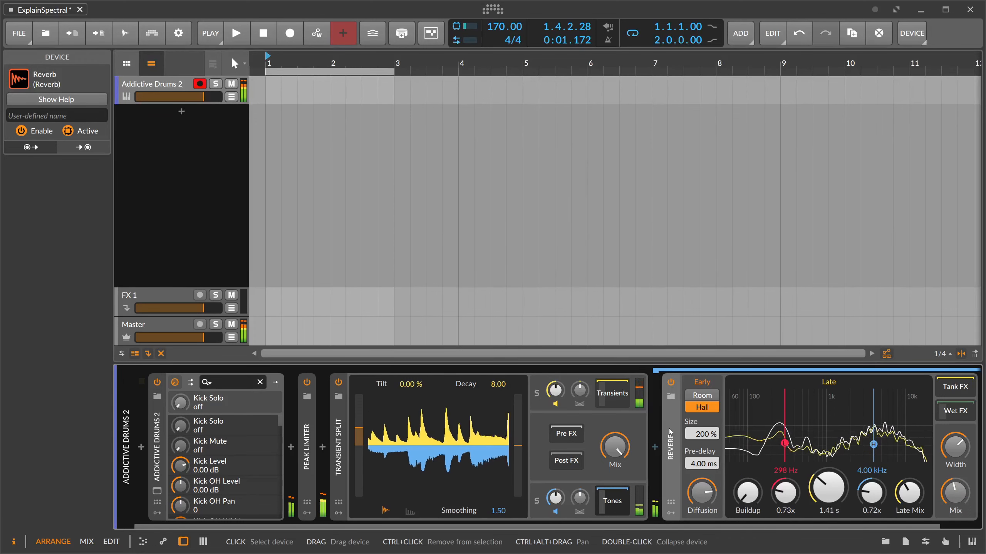
Bypass and re-enable Transient Split to compare the drum sound, and raise the Mix of the Reverb in the Tones chain
{"action": "left_click", "coordinate": [343, 383]}
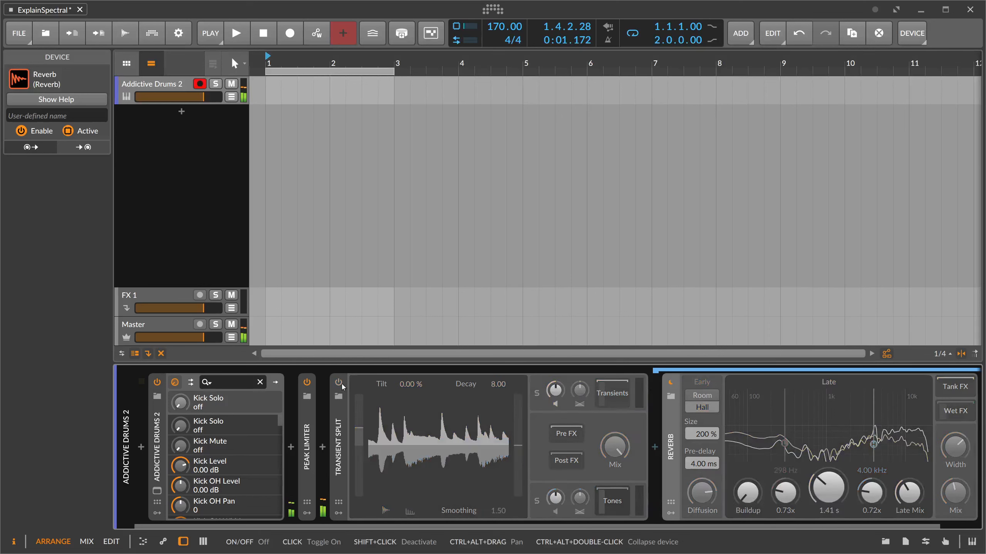
{"action": "left_click", "coordinate": [342, 384]}
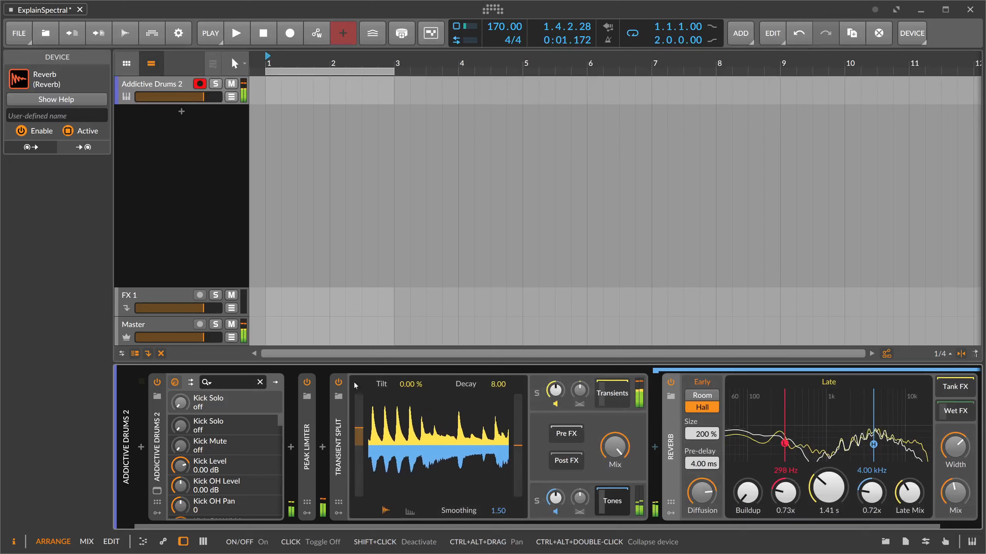
{"action": "left_click_drag", "start_coordinate": [954, 493], "coordinate": [955, 447]}
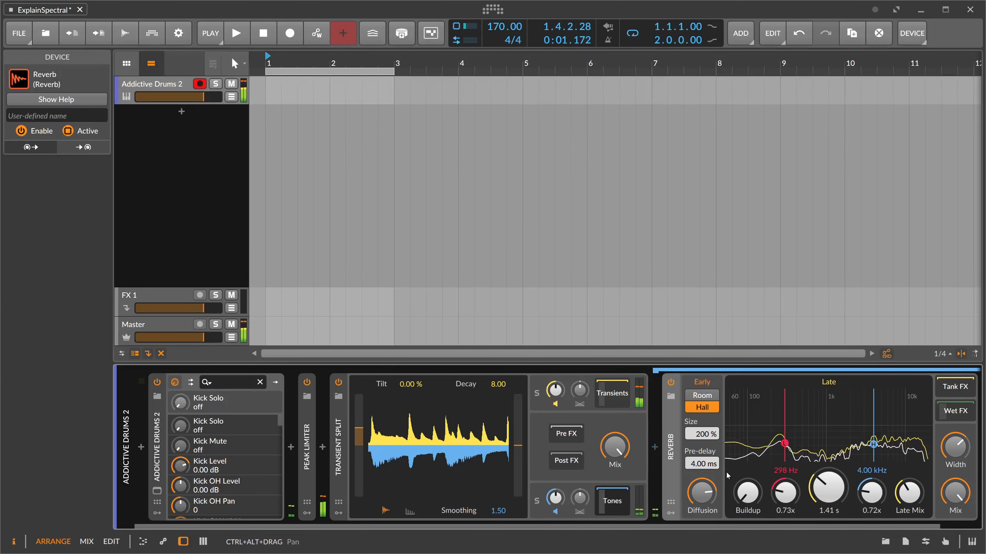
Delete the Reverb from the Tones chain and play the drums with the Transient Split device selected
{"action": "key", "text": "Delete"}
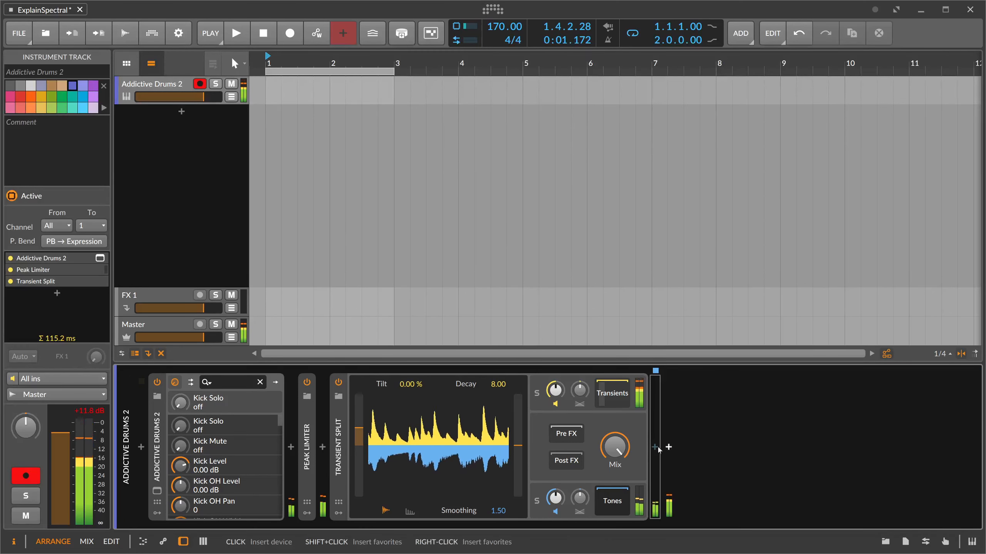
{"action": "key", "text": "space"}
{"action": "left_click", "coordinate": [344, 441]}
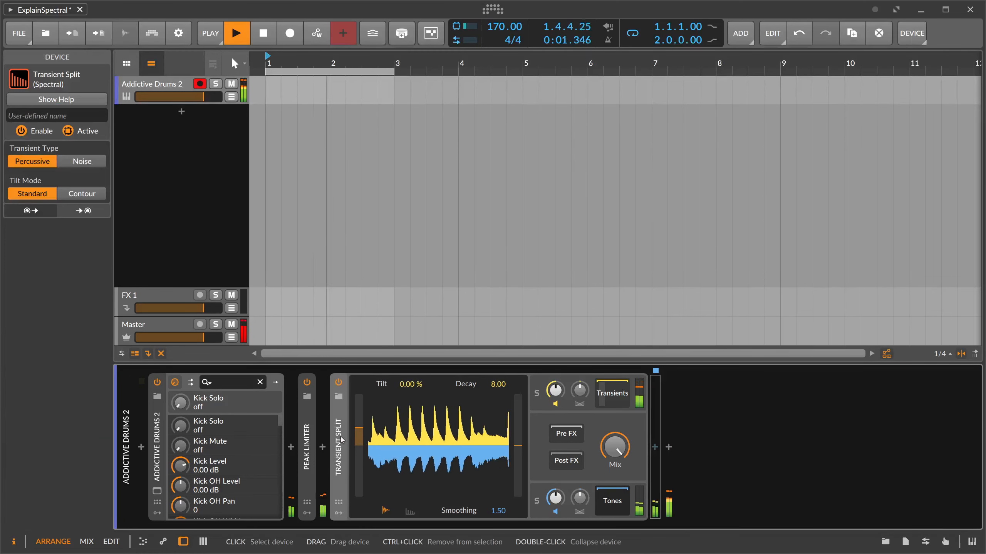
{"action": "left_click", "coordinate": [156, 439]}
{"action": "left_click", "coordinate": [341, 447]}
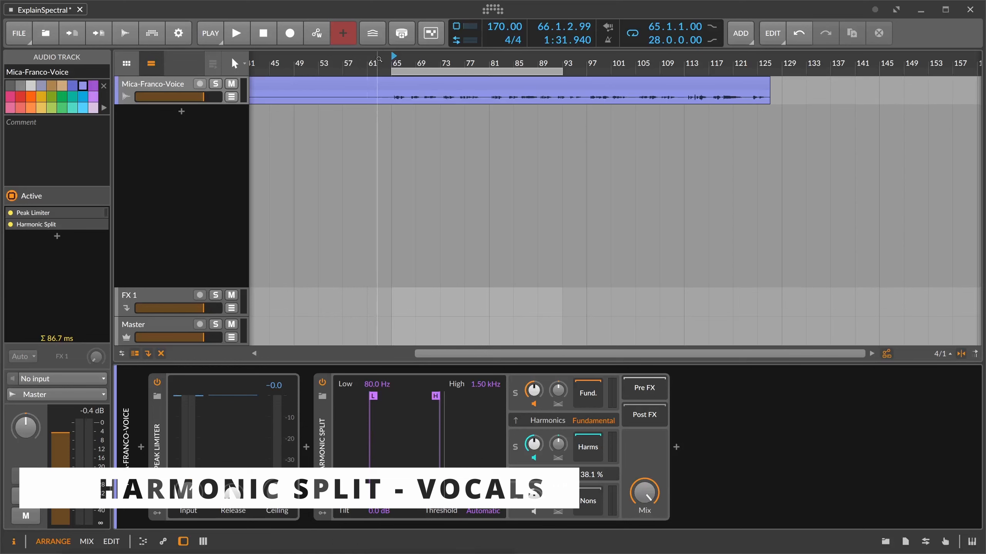
Play the vocal and audition Harmonic Split's channels by silencing Harms and Nons, restoring Harms to 0.0 dB, and silencing Fund
{"action": "left_click", "coordinate": [237, 33]}
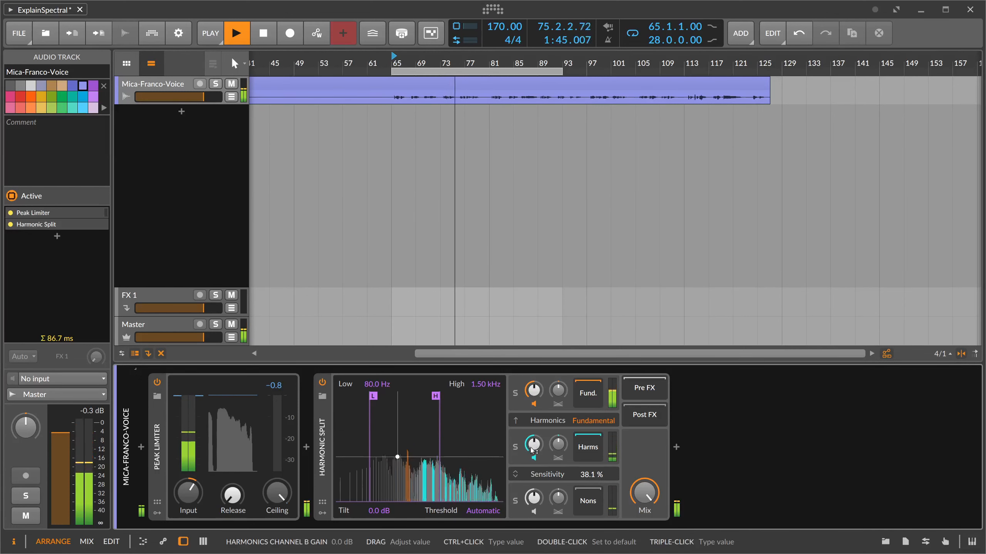
{"action": "left_click_drag", "start_coordinate": [534, 444], "coordinate": [520, 494]}
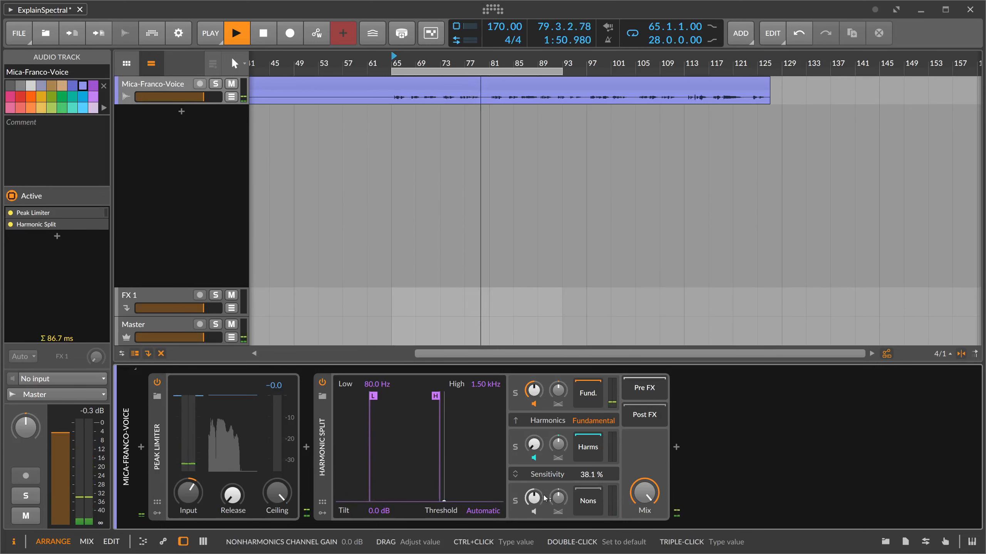
{"action": "left_click_drag", "start_coordinate": [538, 498], "coordinate": [536, 521]}
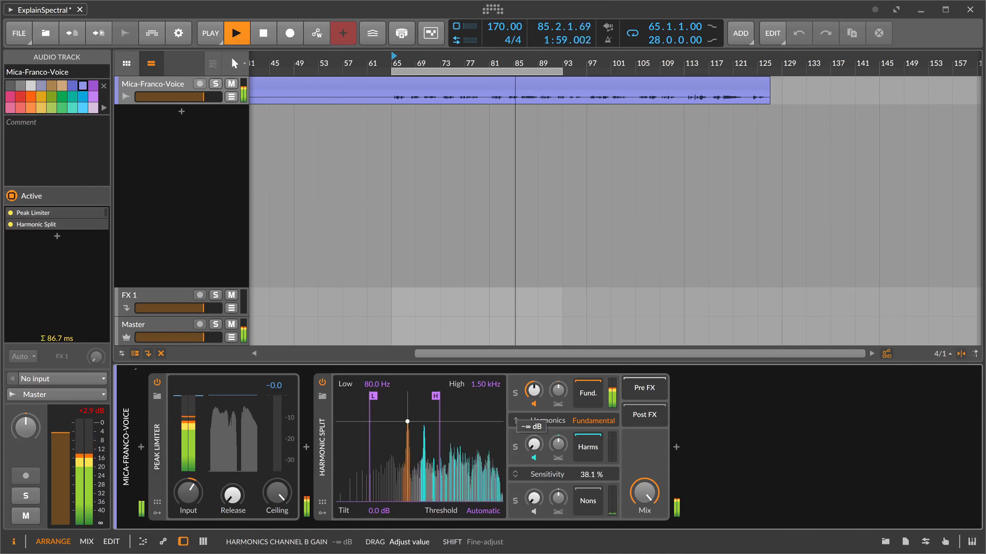
{"action": "double_click", "coordinate": [534, 445]}
{"action": "left_click_drag", "start_coordinate": [534, 391], "coordinate": [534, 404]}
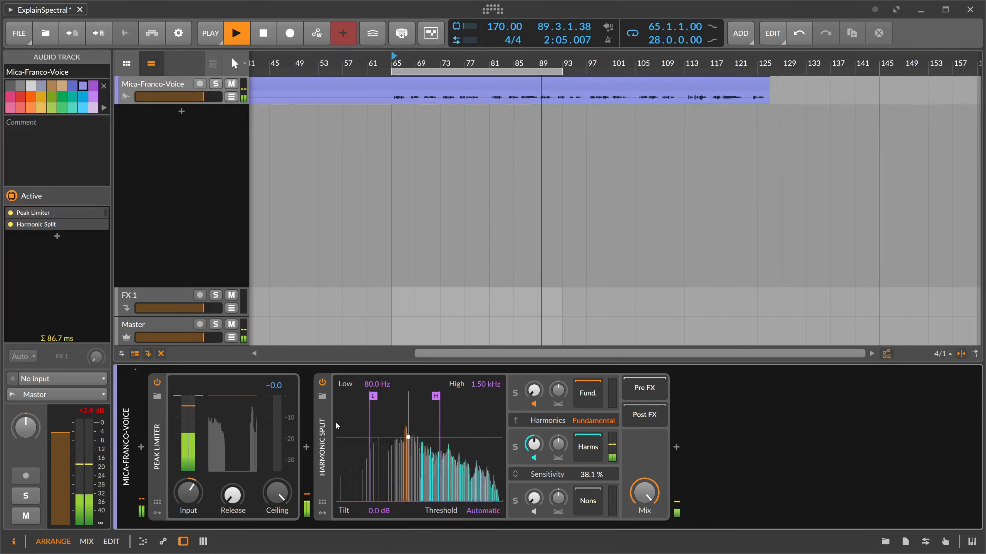
Try limiting Harmonic Split's Max. Harmonics to 4 and to 2 on the vocal
{"action": "left_click", "coordinate": [442, 452]}
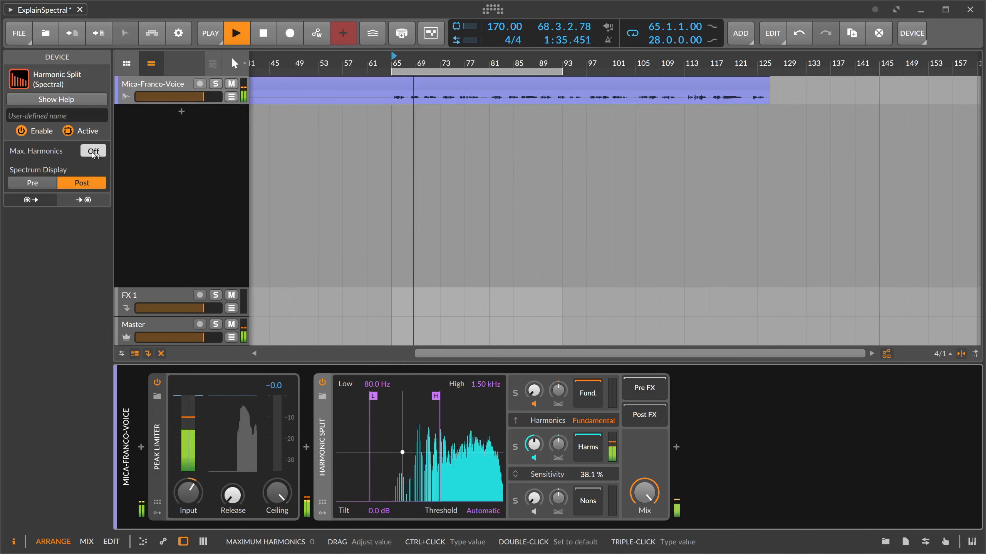
{"action": "left_click_drag", "start_coordinate": [92, 152], "coordinate": [92, 137]}
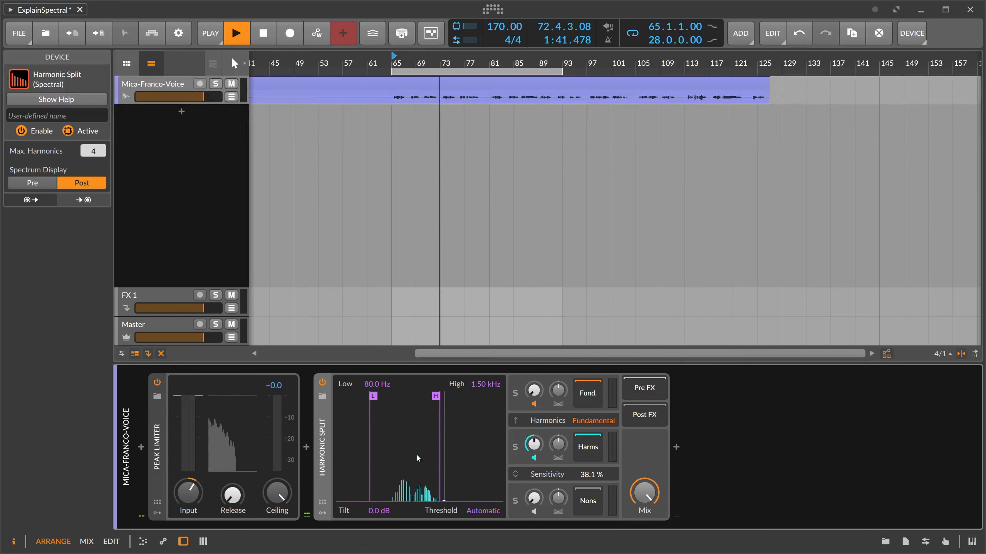
{"action": "mouse_move", "coordinate": [97, 152]}
{"action": "left_mouse_down"}
{"action": "mouse_move", "coordinate": [94, 144]}
{"action": "mouse_move", "coordinate": [93, 157]}
{"action": "left_mouse_up"}
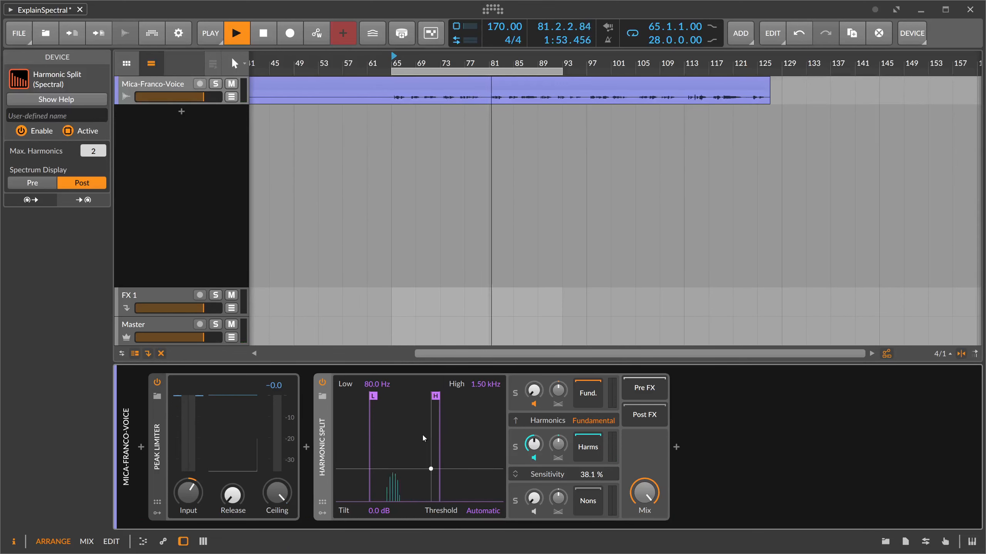
Reset the Fund. gain to 0.0 dB and Max. Harmonics to Off, with Nons gain at +10.7 dB and Sensitivity at 43.4 %
{"action": "double_click", "coordinate": [534, 391]}
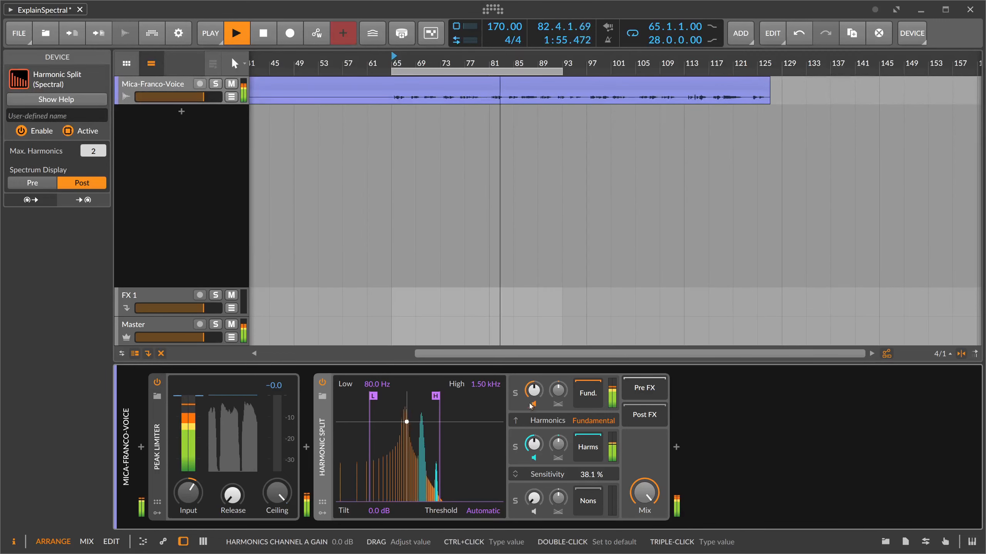
{"action": "left_click_drag", "start_coordinate": [93, 151], "coordinate": [84, 112]}
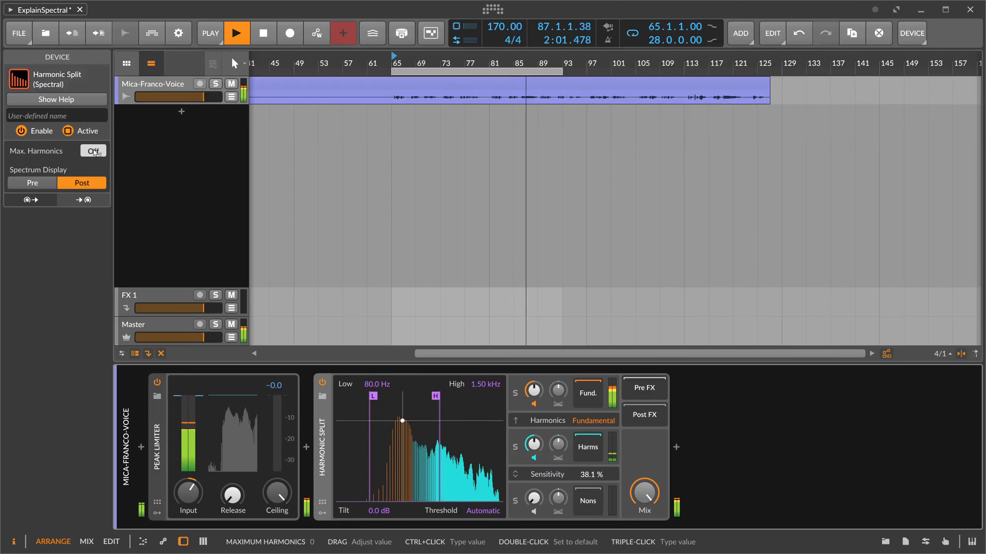
{"action": "left_click_drag", "start_coordinate": [534, 498], "coordinate": [591, 471]}
{"action": "key", "text": "space"}
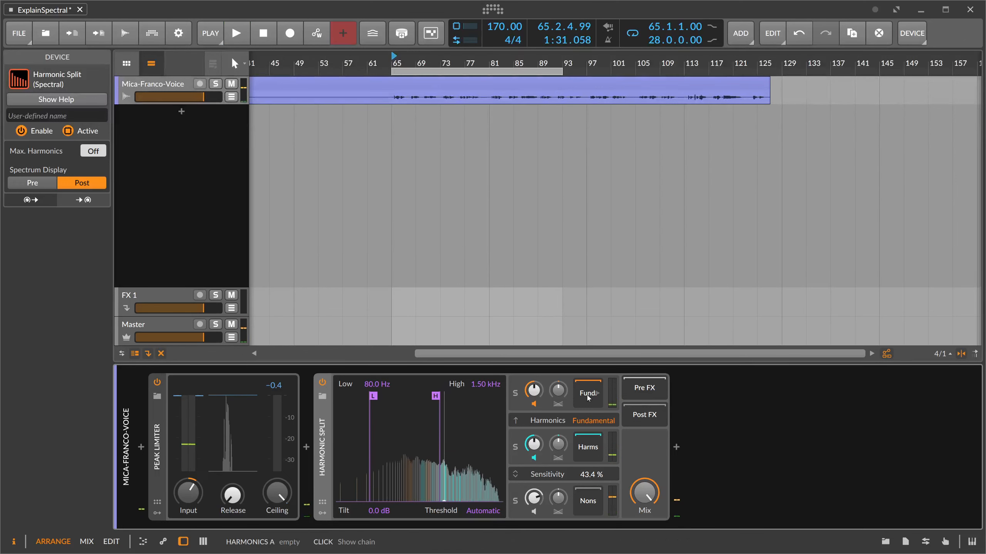
Insert a Reverb device in Harmonic Split's Harms chain
{"action": "left_click", "coordinate": [676, 447]}
{"action": "type", "text": "reverb"}
{"action": "key", "text": "Return"}
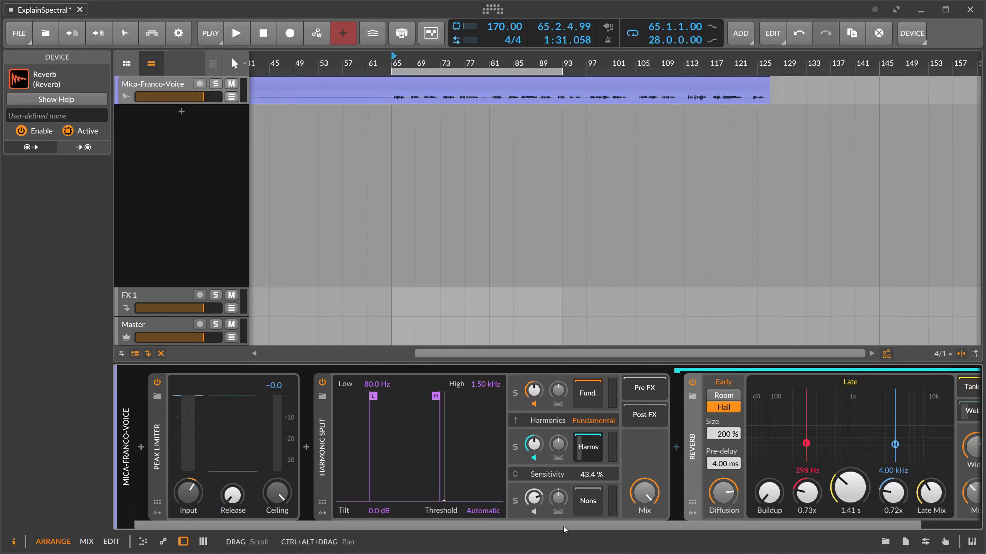
Lengthen the Harms Reverb's late time to 4.27 s and raise its Mix while playing the vocal
{"action": "left_click_drag", "start_coordinate": [563, 527], "coordinate": [656, 523]}
{"action": "key", "text": "space"}
{"action": "left_click_drag", "start_coordinate": [784, 488], "coordinate": [784, 454]}
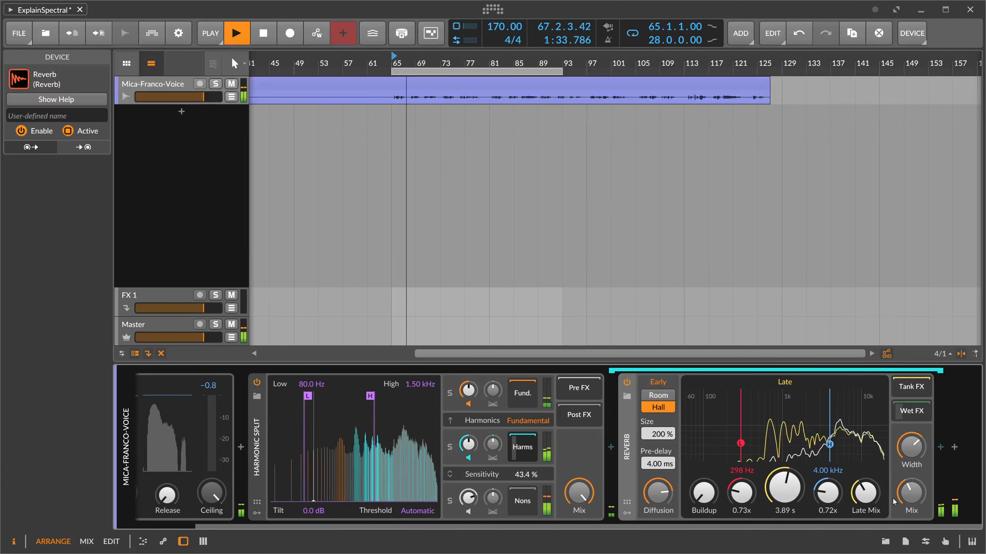
{"action": "left_click_drag", "start_coordinate": [911, 493], "coordinate": [911, 476]}
{"action": "left_click_drag", "start_coordinate": [784, 488], "coordinate": [784, 485]}
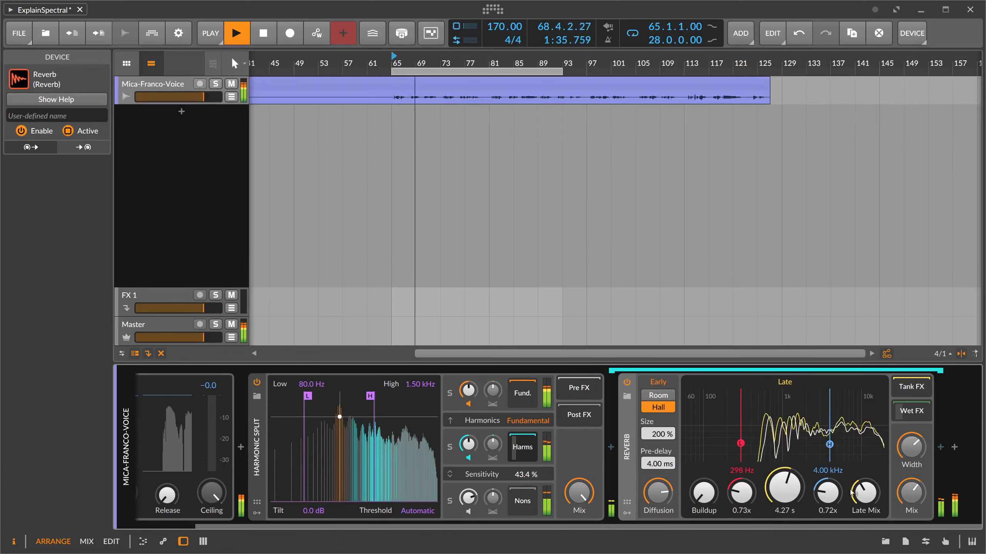
{"action": "left_click_drag", "start_coordinate": [911, 493], "coordinate": [911, 485]}
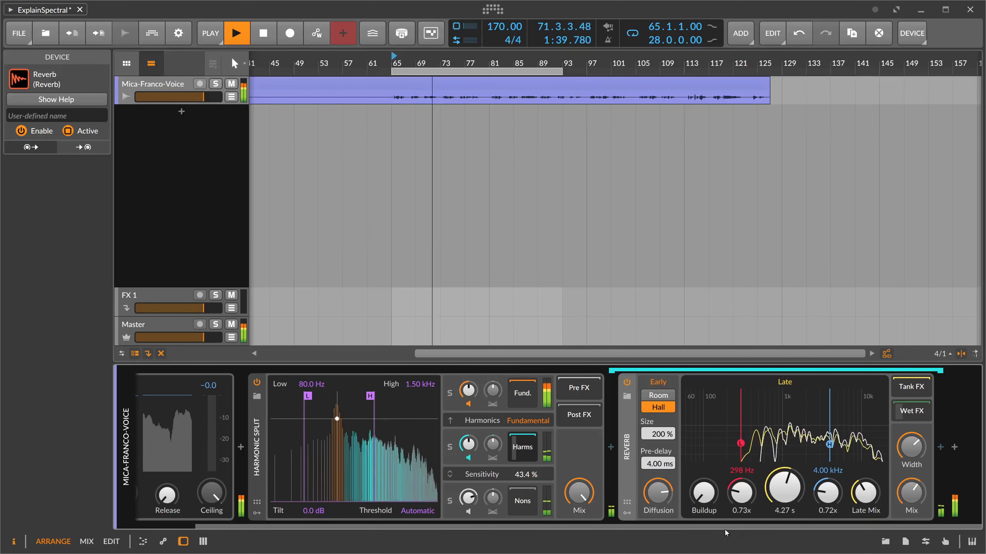
{"action": "key", "text": "space"}
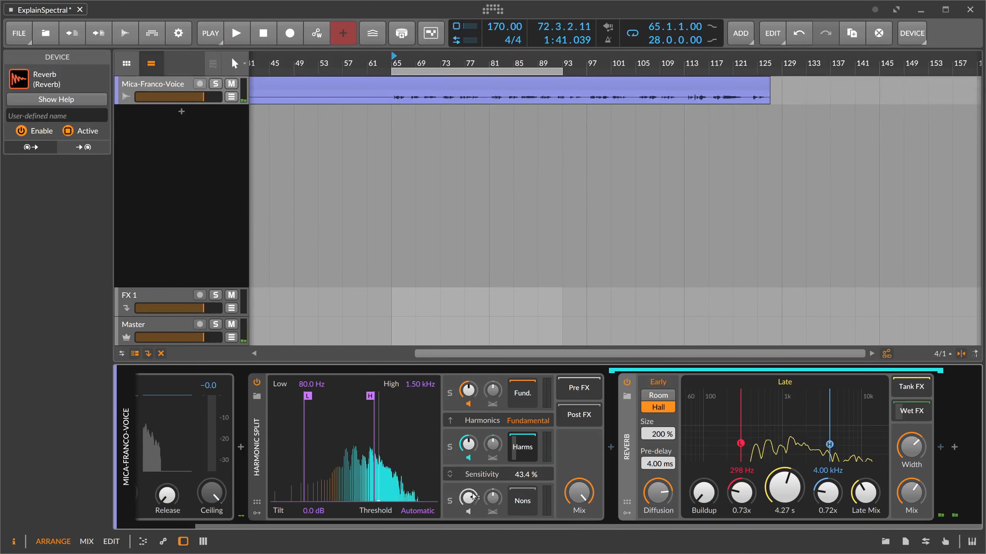
Solo Harmonic Split's non-harmonics channel to hear it alone, and play the vocal again with all channels active
{"action": "left_click", "coordinate": [449, 501]}
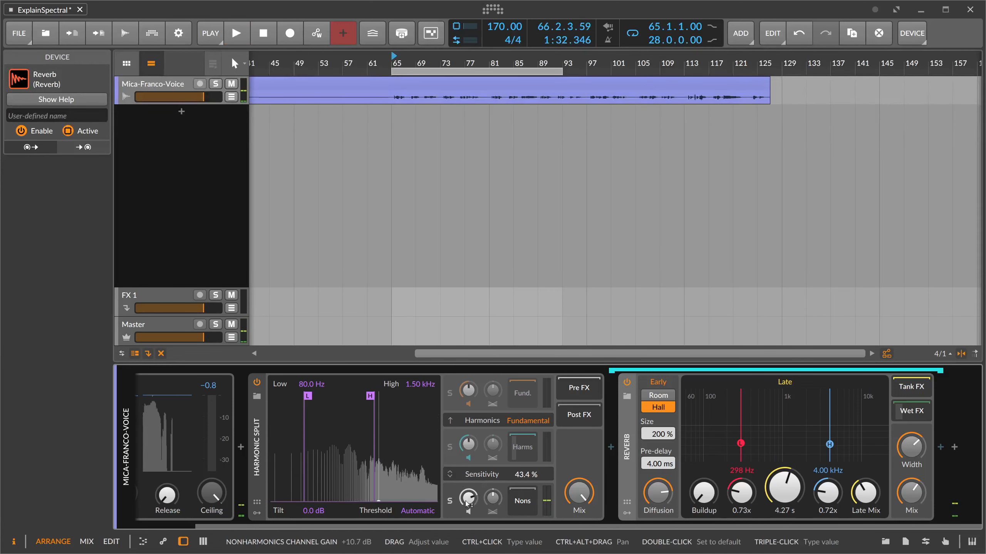
{"action": "key", "text": "space"}
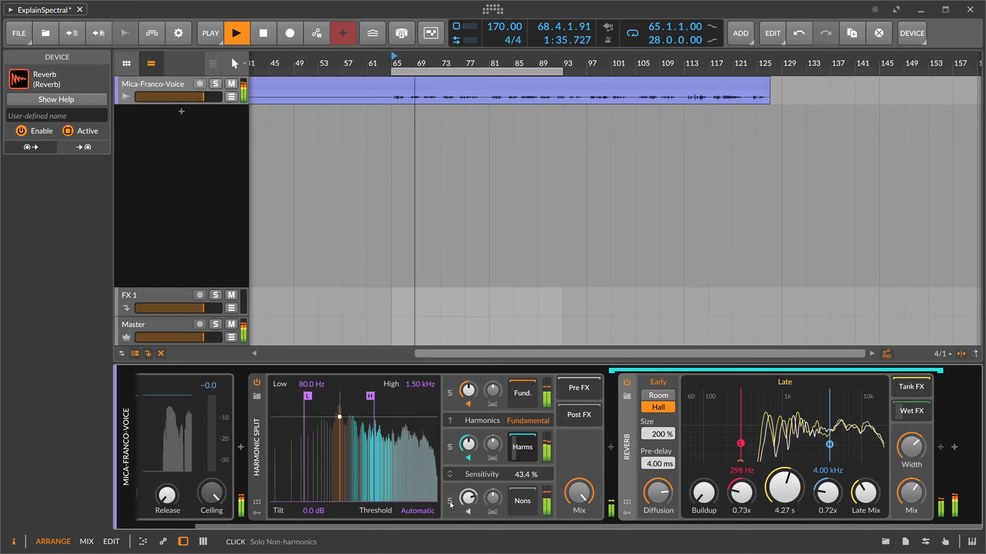
{"action": "key", "text": "space"}
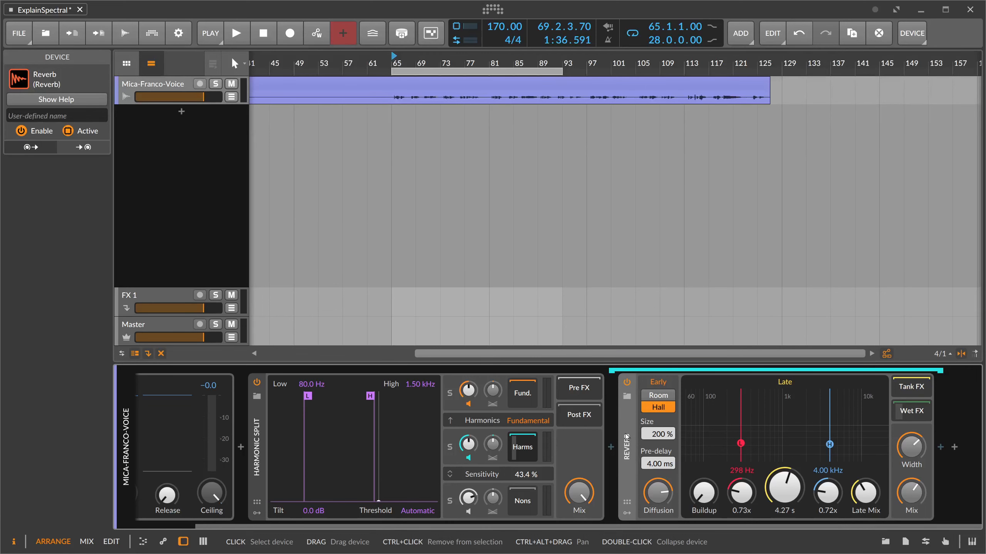
Delete the Reverb from the Harms chain and insert a Treemonster device in Harmonic Split's Fund. chain
{"action": "key", "text": "Delete"}
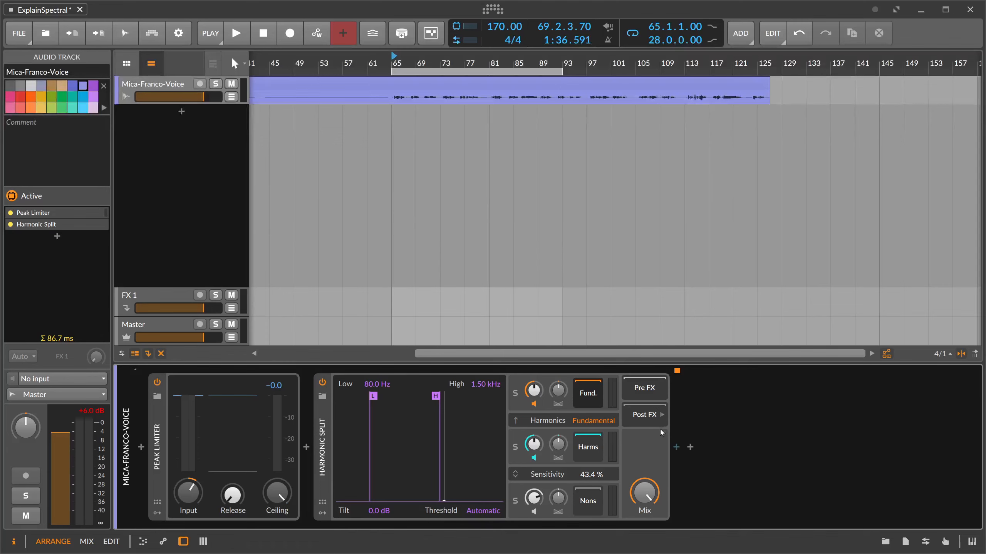
{"action": "left_click", "coordinate": [675, 447]}
{"action": "type", "text": "tran"}
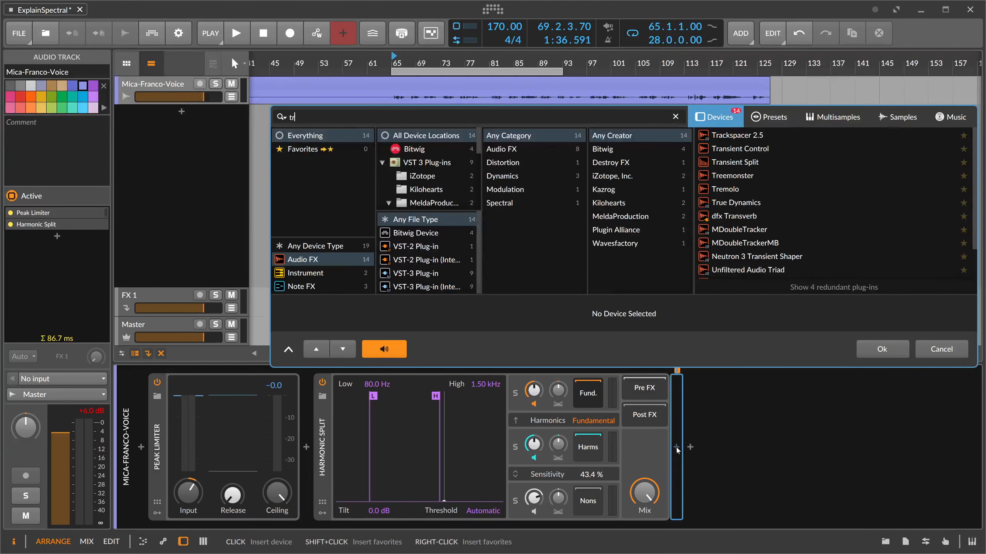
{"action": "key", "text": "BackSpace"}
{"action": "key", "text": "BackSpace"}
{"action": "key", "text": "BackSpace"}
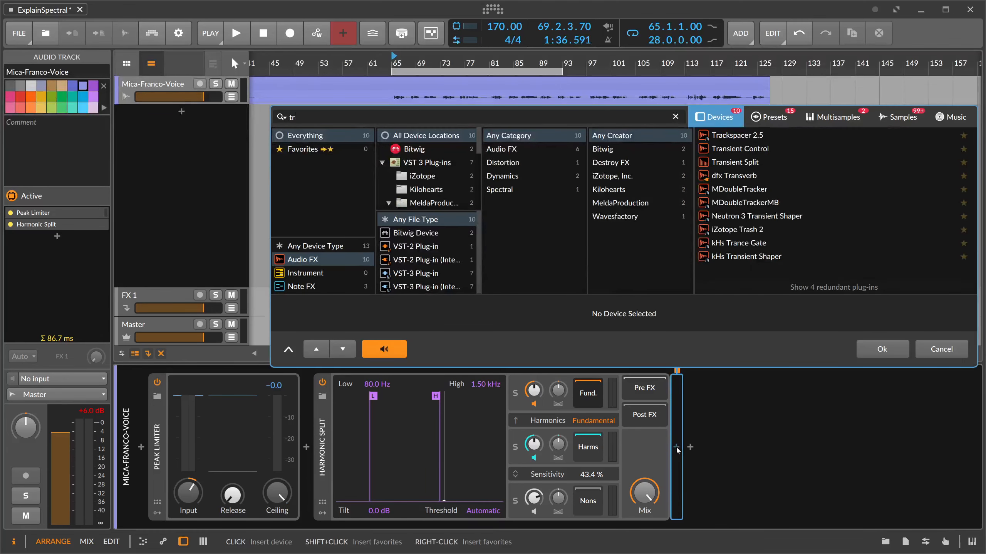
{"action": "type", "text": "ree"}
{"action": "key", "text": "Return"}
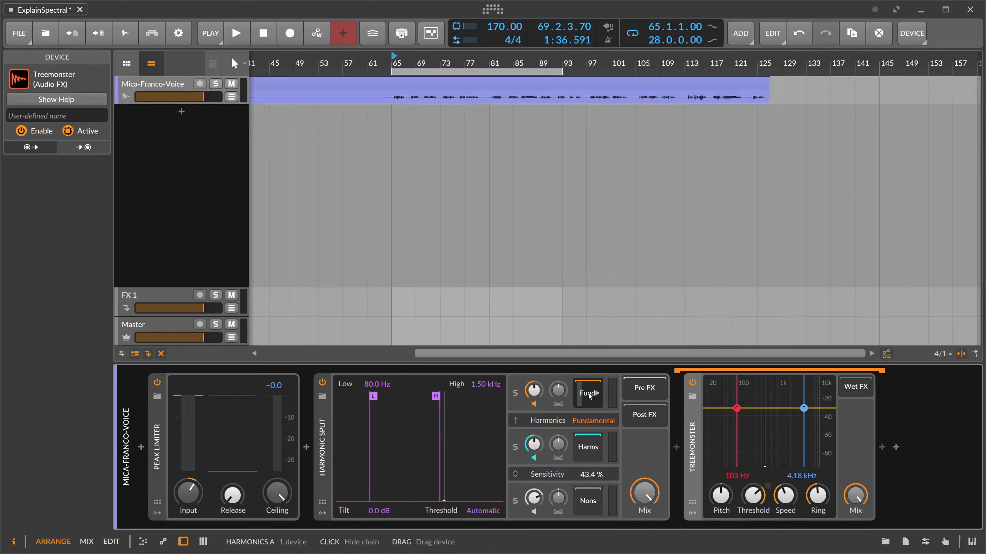
Raise the Treemonster's threshold slightly and set its pitch to -12.00 st while playing the vocal
{"action": "key", "text": "space"}
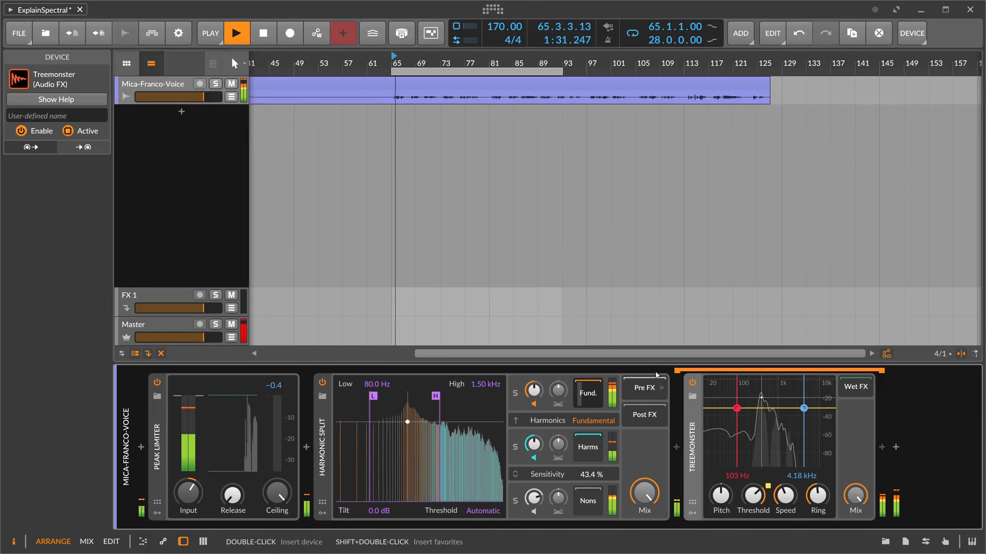
{"action": "left_click_drag", "start_coordinate": [779, 409], "coordinate": [763, 407]}
{"action": "left_click", "coordinate": [725, 497], "text": "ctrl"}
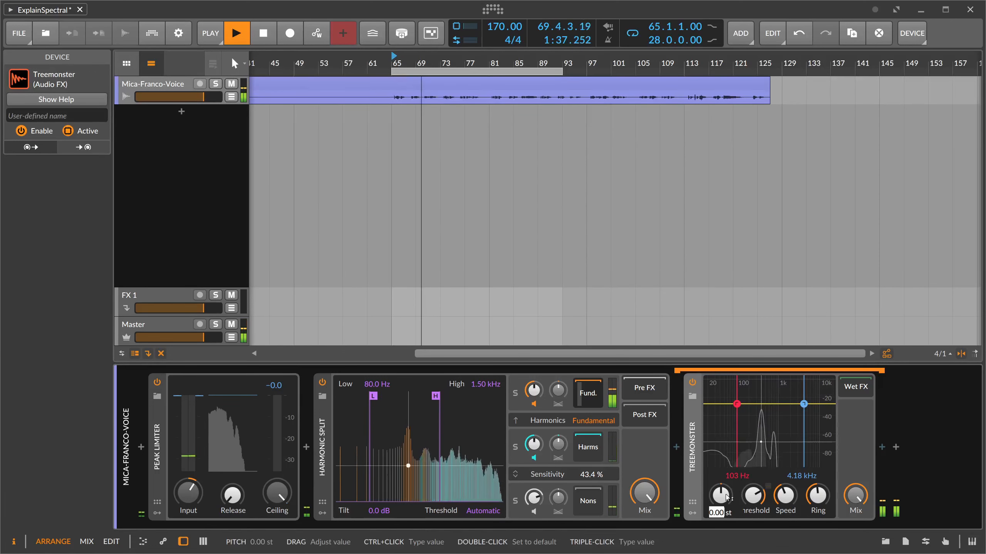
{"action": "type", "text": "-12"}
{"action": "key", "text": "Return"}
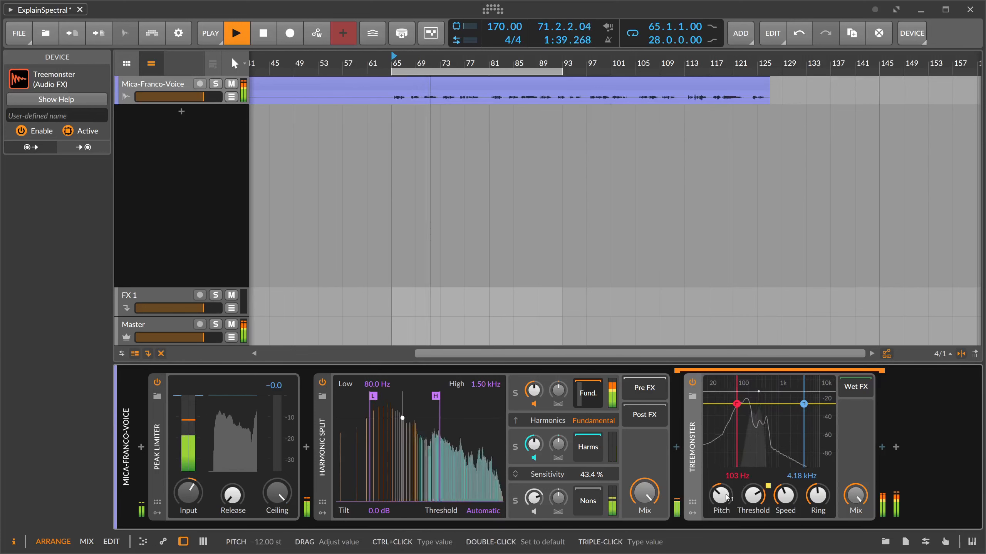
{"action": "key", "text": "space"}
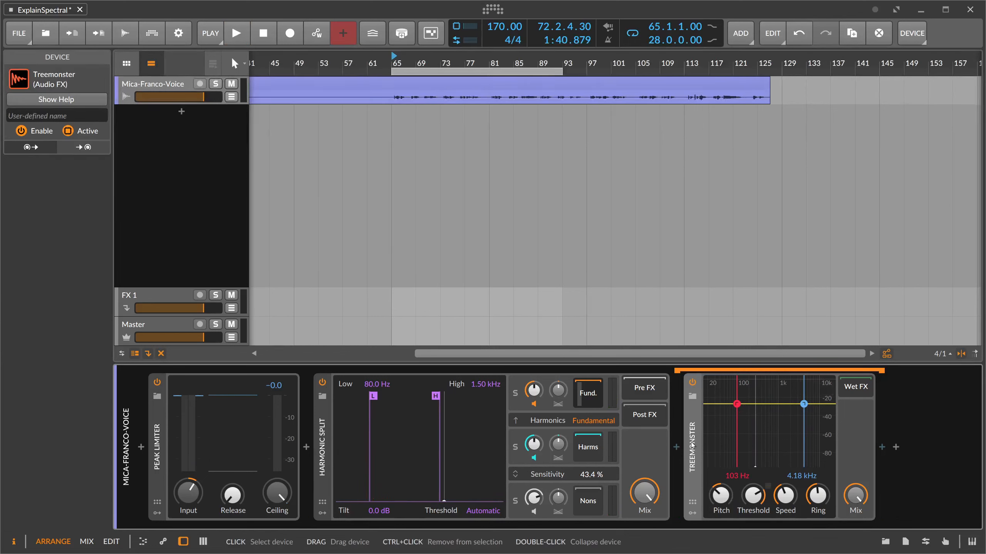
Lower the Treemonster's Mix and set its pitch to -24.00 st while playing the vocal
{"action": "mouse_move", "coordinate": [864, 501]}
{"action": "left_mouse_down"}
{"action": "mouse_move", "coordinate": [864, 520]}
{"action": "mouse_move", "coordinate": [859, 500]}
{"action": "mouse_move", "coordinate": [858, 512]}
{"action": "left_mouse_up"}
{"action": "key", "text": "space"}
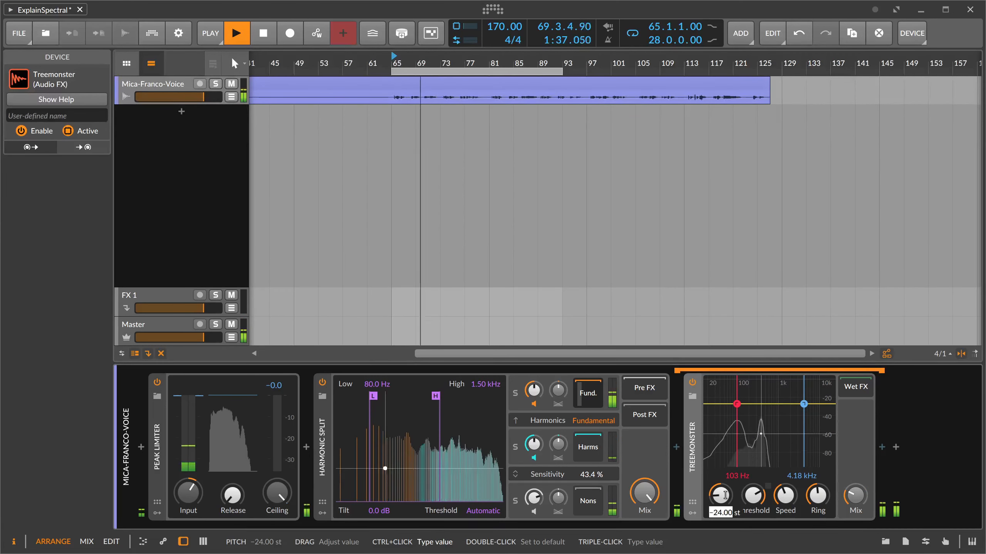
{"action": "left_click", "coordinate": [721, 496], "text": "ctrl"}
{"action": "type", "text": "-24"}
{"action": "key", "text": "Return"}
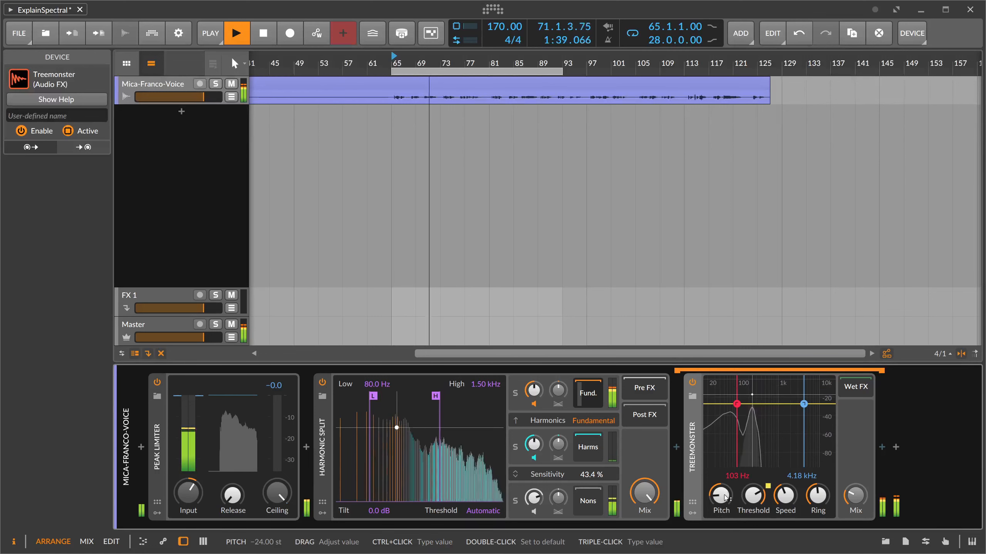
Set the Treemonster's pitch to -12.00 st and raise its Speed to 4.54 % during playback, ending with playback stopped
{"action": "left_click", "coordinate": [725, 496], "text": "ctrl"}
{"action": "type", "text": "-12"}
{"action": "key", "text": "Return"}
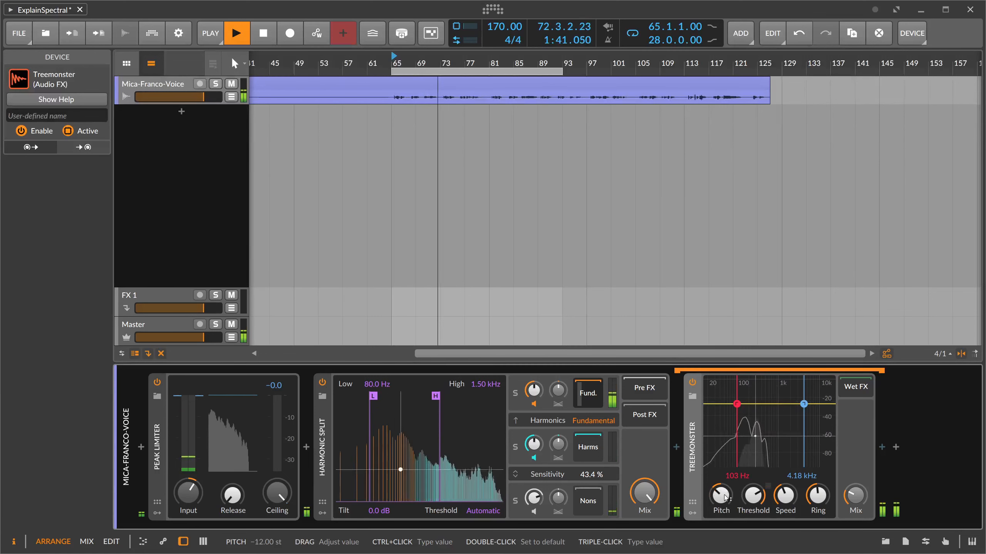
{"action": "left_click_drag", "start_coordinate": [785, 497], "coordinate": [818, 482]}
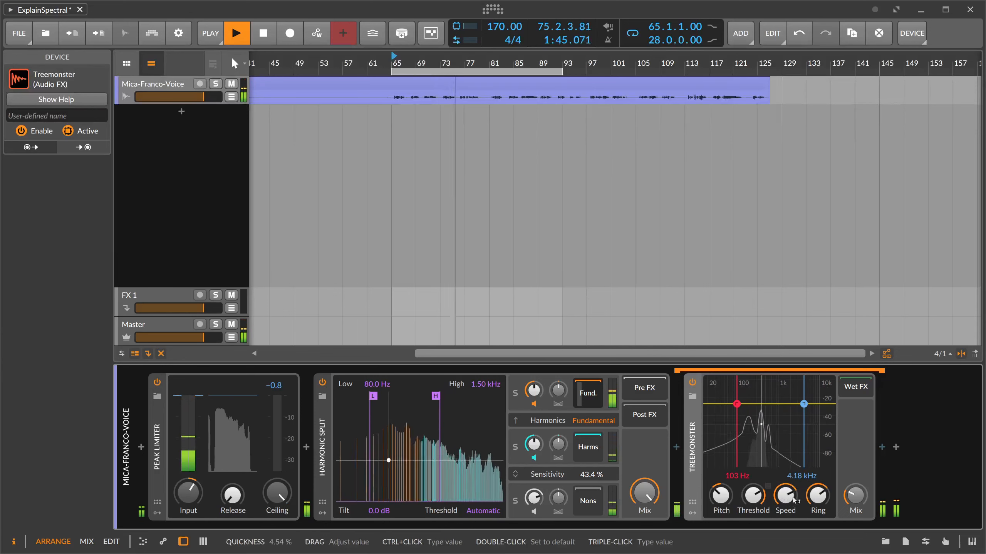
{"action": "key", "text": "space"}
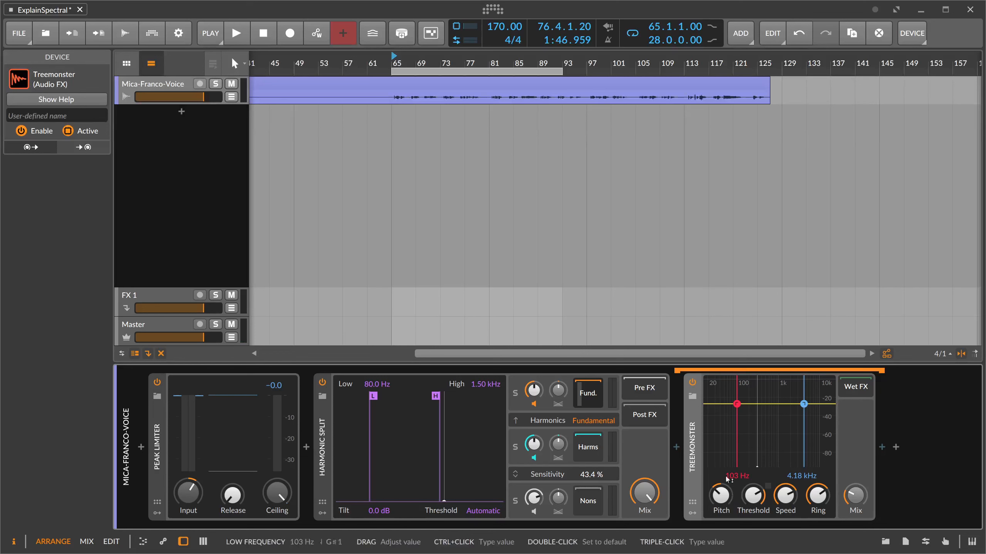
Replace the Treemonster in Harmonic Split's Fund. chain with a Note Grid device and open its patch for editing
{"action": "key", "text": "Delete"}
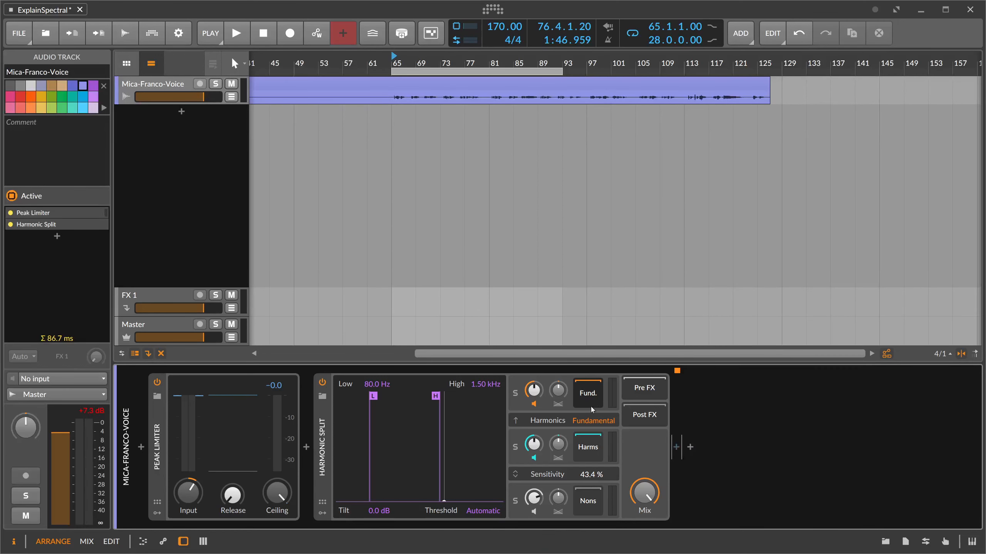
{"action": "left_click", "coordinate": [676, 448]}
{"action": "type", "text": "note"}
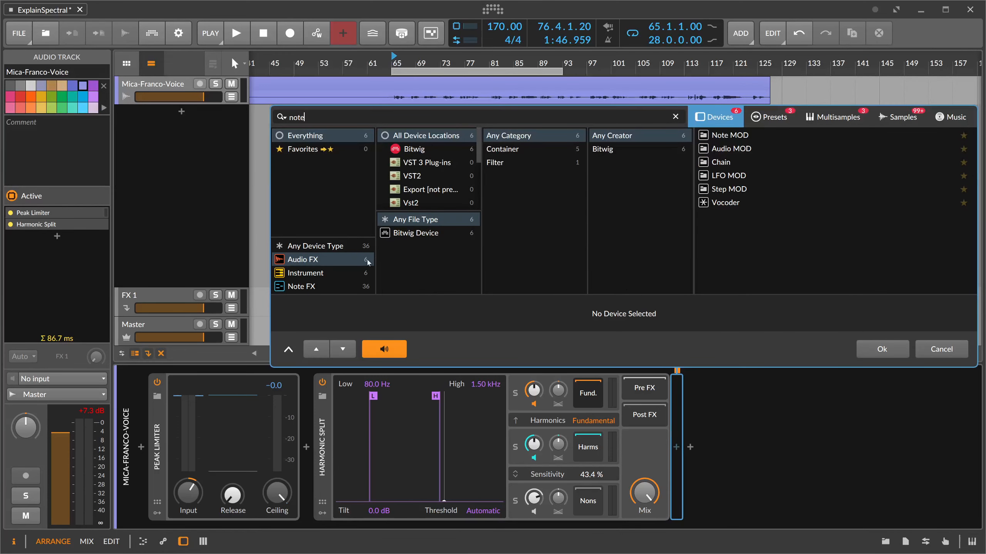
{"action": "left_click", "coordinate": [315, 245]}
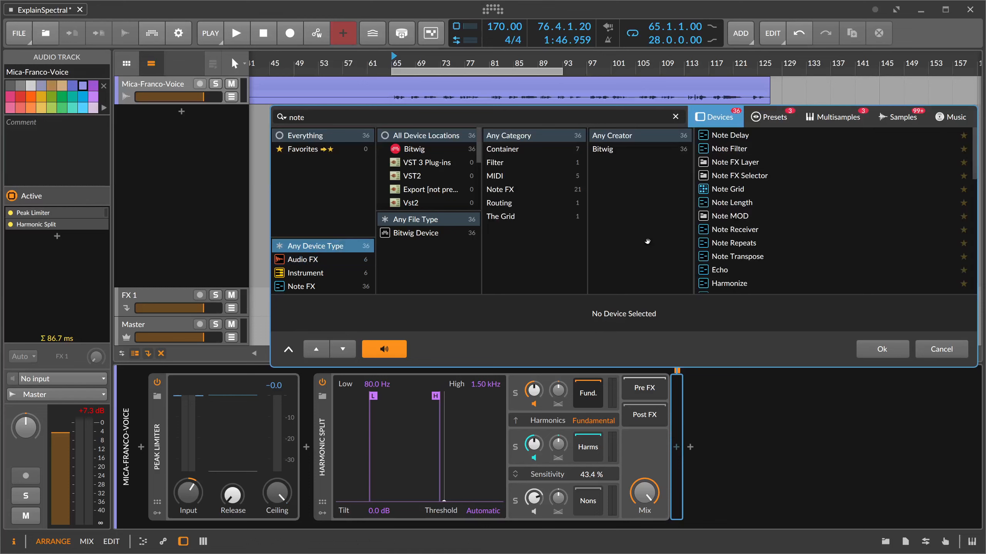
{"action": "double_click", "coordinate": [732, 193]}
{"action": "left_click", "coordinate": [721, 453]}
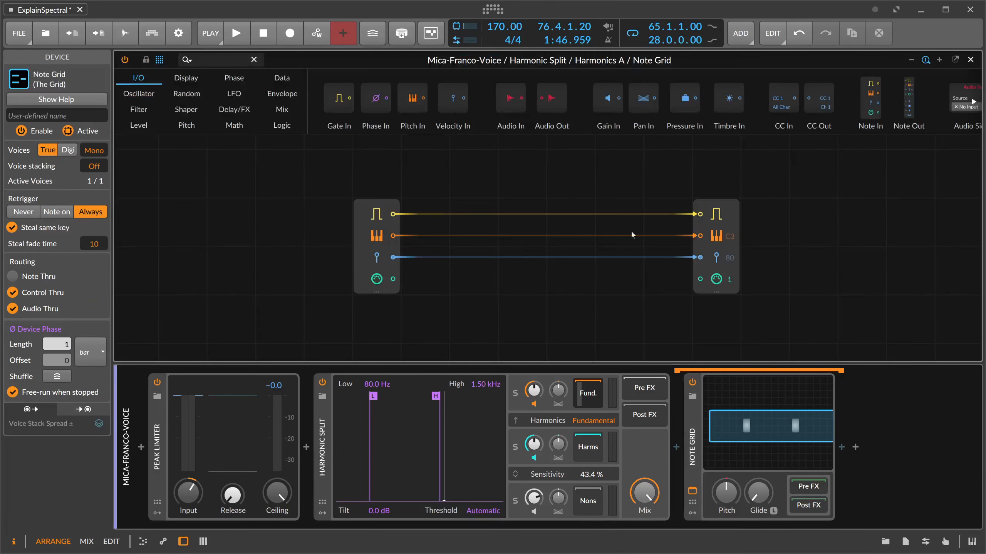
Delete the Note In module from the Note Grid patch and place an Audio In module to the left of Note Out
{"action": "left_click", "coordinate": [384, 218]}
{"action": "key", "text": "Delete"}
{"action": "left_click", "coordinate": [221, 61]}
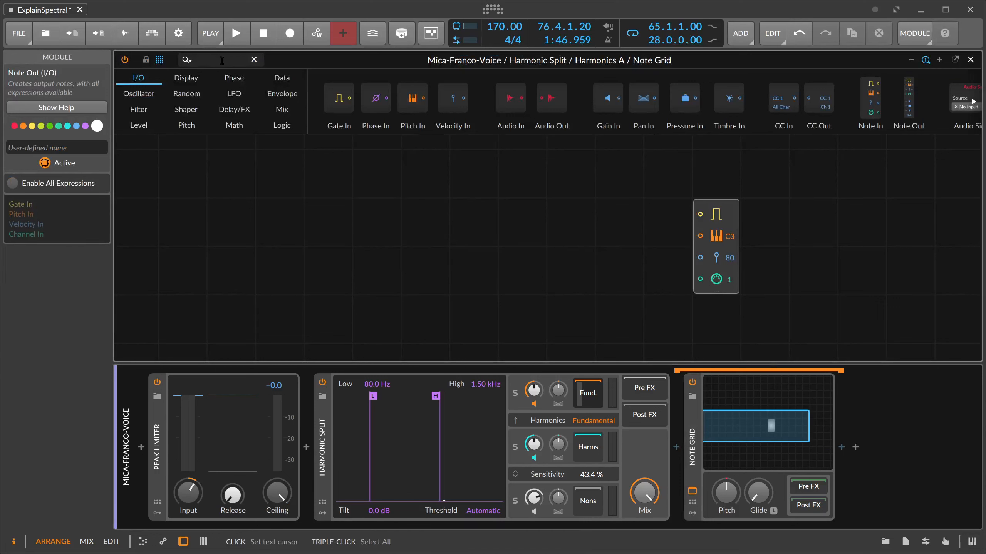
{"action": "type", "text": "audio"}
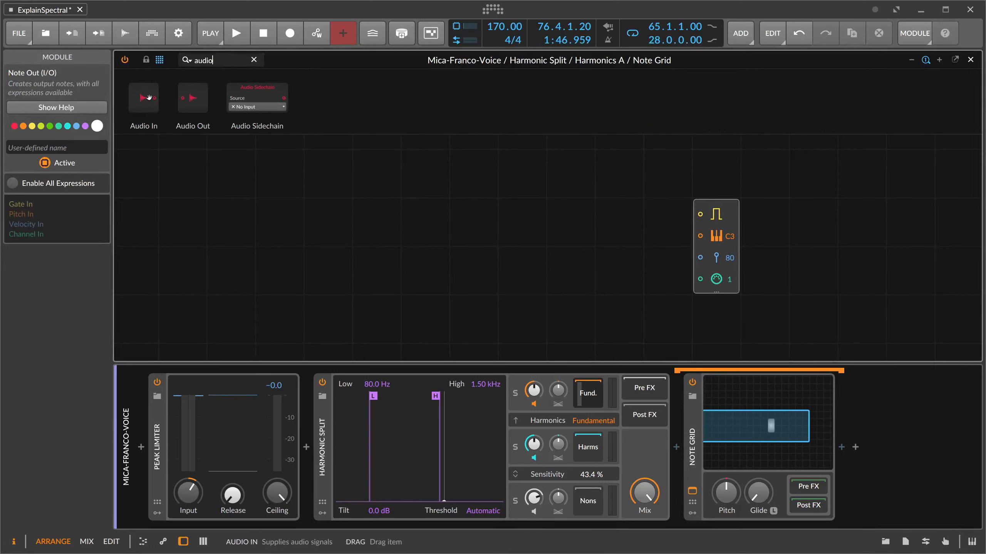
{"action": "left_click_drag", "start_coordinate": [149, 97], "coordinate": [329, 220]}
{"action": "left_click_drag", "start_coordinate": [230, 61], "coordinate": [154, 58]}
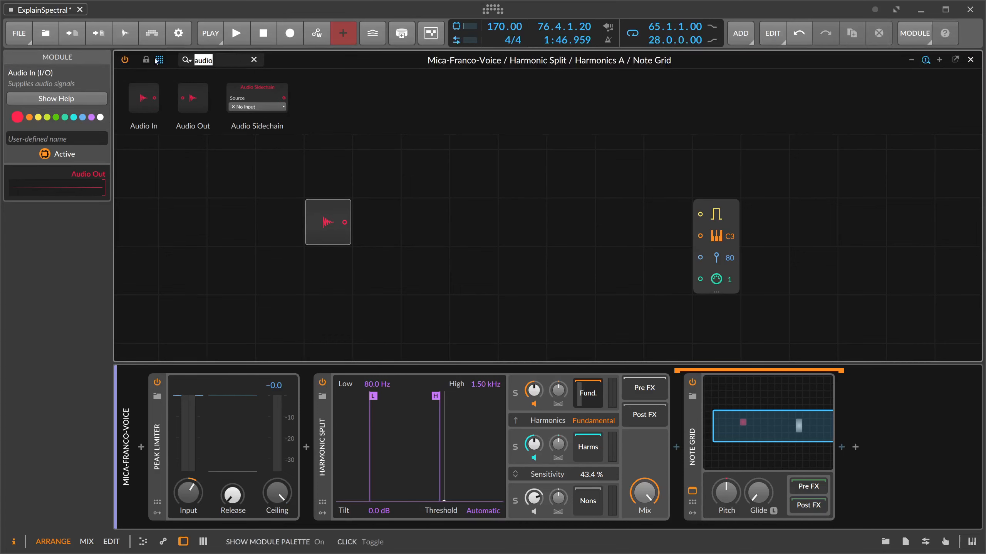